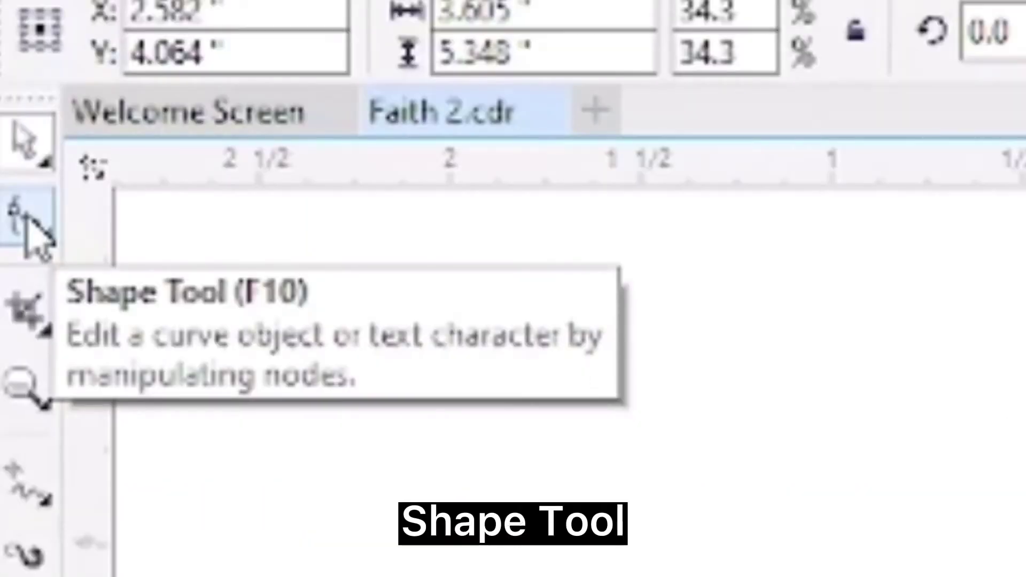
With the Shape tool, add nodes to the photo's top and left edges and pull that side in to the woman's head and long hair.
{"action": "left_click", "coordinate": [9, 90]}
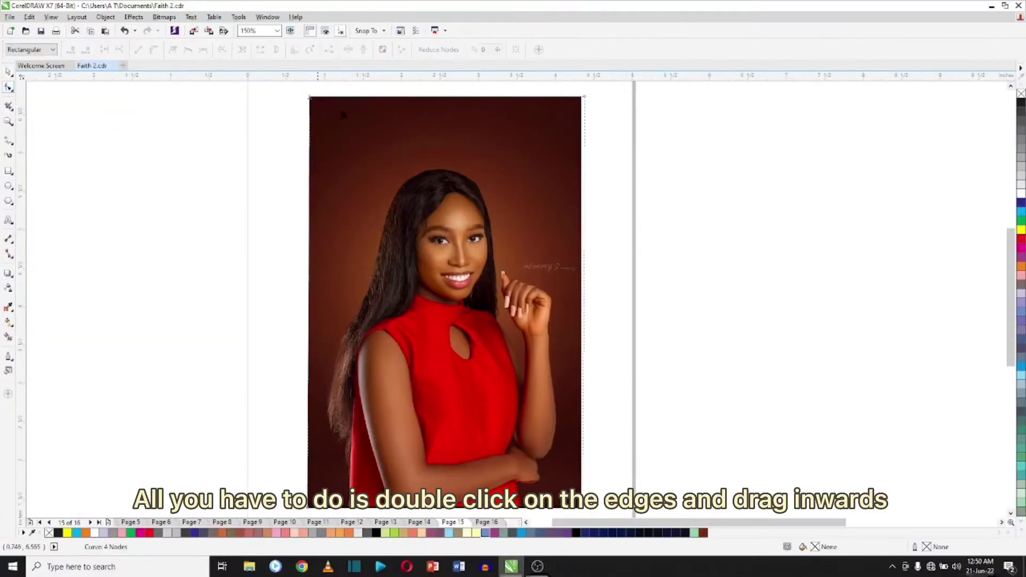
{"action": "double_click", "coordinate": [431, 98]}
{"action": "left_click_drag", "start_coordinate": [431, 98], "coordinate": [441, 170]}
{"action": "left_click_drag", "start_coordinate": [309, 98], "coordinate": [366, 291]}
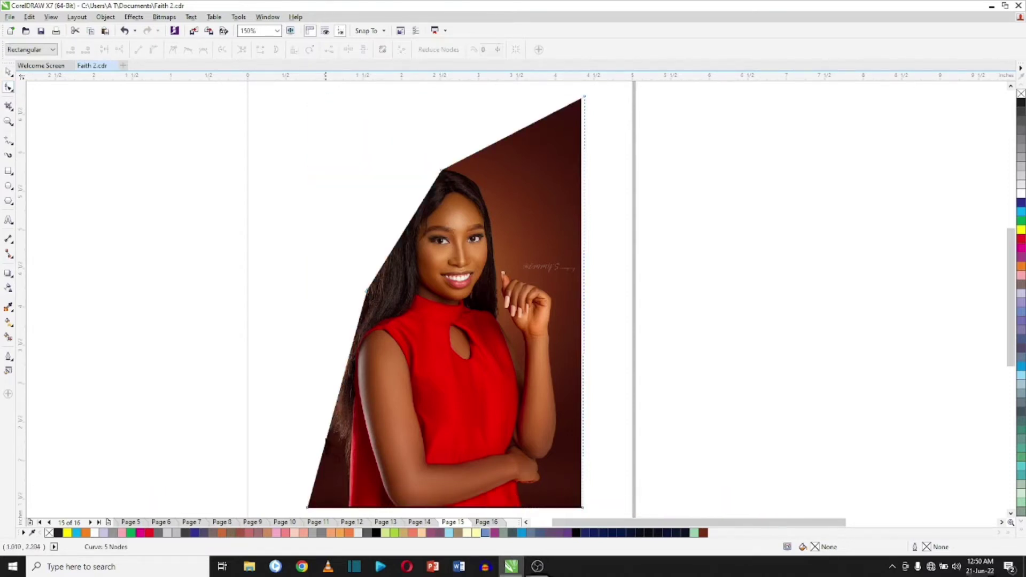
{"action": "left_click_drag", "start_coordinate": [327, 441], "coordinate": [350, 477]}
Pull the photo's upper-right corner in to the crown and add a right-edge node placed at the knuckle of the raised hand.
{"action": "left_click_drag", "start_coordinate": [582, 99], "coordinate": [478, 184]}
{"action": "double_click", "coordinate": [511, 290]}
{"action": "left_click_drag", "start_coordinate": [511, 290], "coordinate": [598, 257]}
{"action": "left_click_drag", "start_coordinate": [598, 258], "coordinate": [556, 304]}
Add a node between the head and raised hand, pull it in to the hair beside the cheek, and fit another node to the wrist.
{"action": "scroll", "coordinate": [531, 254], "scroll_direction": "up", "scroll_amount": 2}
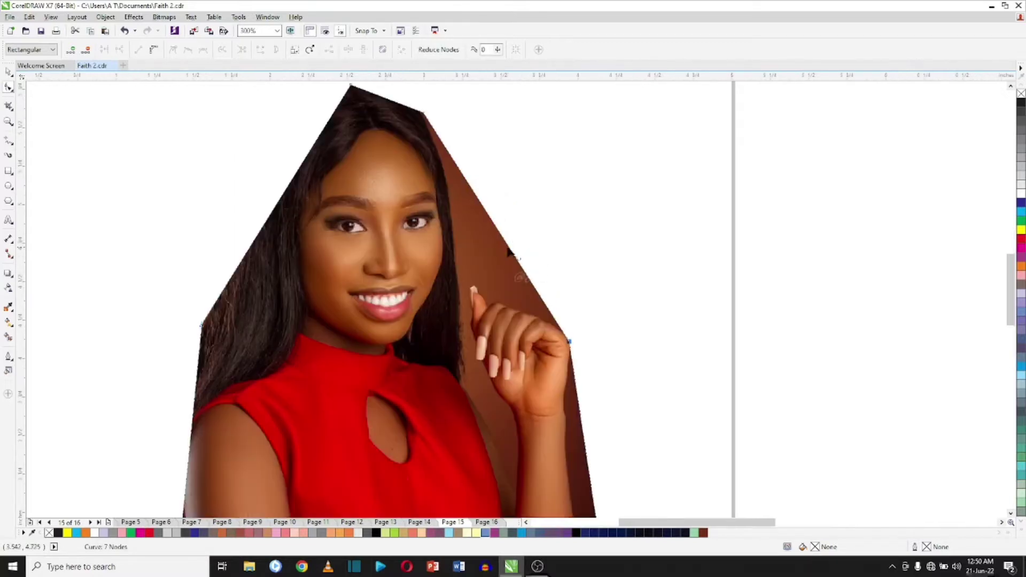
{"action": "double_click", "coordinate": [508, 248]}
{"action": "left_click_drag", "start_coordinate": [508, 248], "coordinate": [518, 210]}
{"action": "left_click_drag", "start_coordinate": [517, 210], "coordinate": [457, 262]}
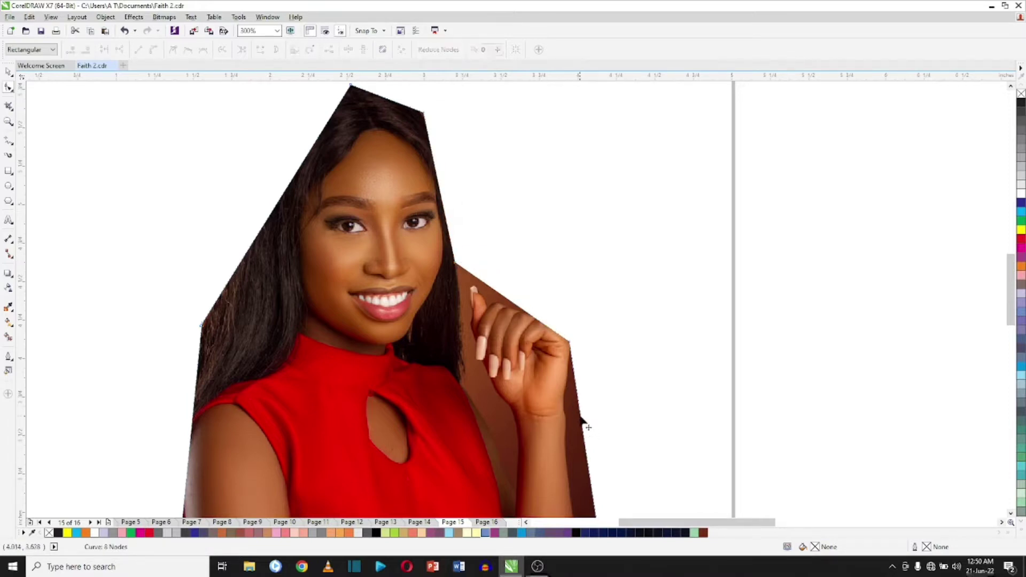
{"action": "left_click_drag", "start_coordinate": [580, 420], "coordinate": [563, 405]}
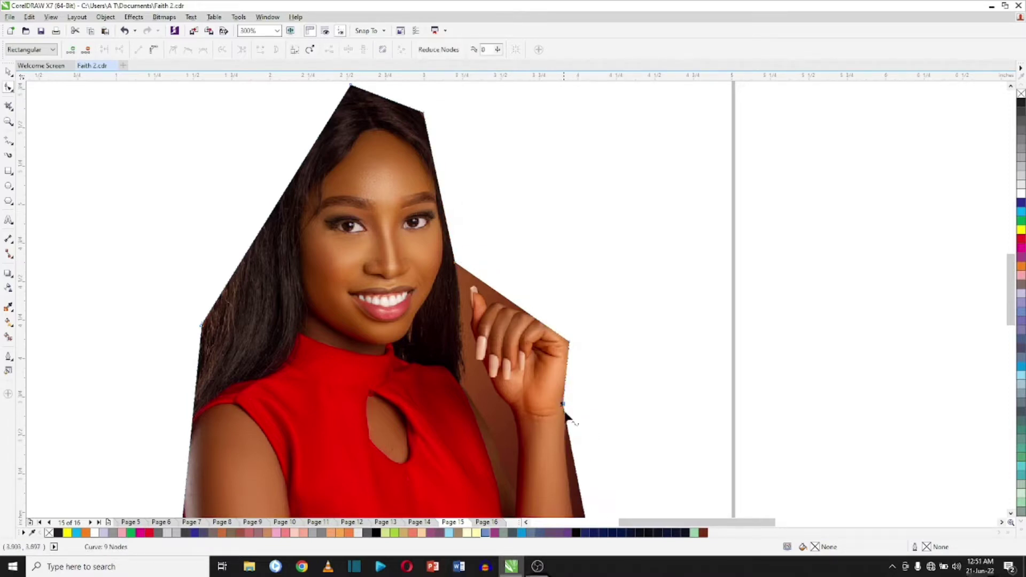
Pull the photo's lower-right corner in to the dress and add nodes that fit the outline to the forearm and elbow.
{"action": "left_click", "coordinate": [576, 457]}
{"action": "scroll", "coordinate": [576, 459], "scroll_direction": "down", "scroll_amount": 2}
{"action": "left_click_drag", "start_coordinate": [597, 502], "coordinate": [537, 503]}
{"action": "left_click_drag", "start_coordinate": [551, 429], "coordinate": [604, 463]}
{"action": "double_click", "coordinate": [563, 440]}
{"action": "scroll", "coordinate": [563, 440], "scroll_direction": "up", "scroll_amount": 2}
{"action": "left_click_drag", "start_coordinate": [604, 461], "coordinate": [552, 501]}
Fit the outline around the folded hand below the elbow and pull the lower-left corner in to the dress hem.
{"action": "scroll", "coordinate": [551, 501], "scroll_direction": "down", "scroll_amount": 2}
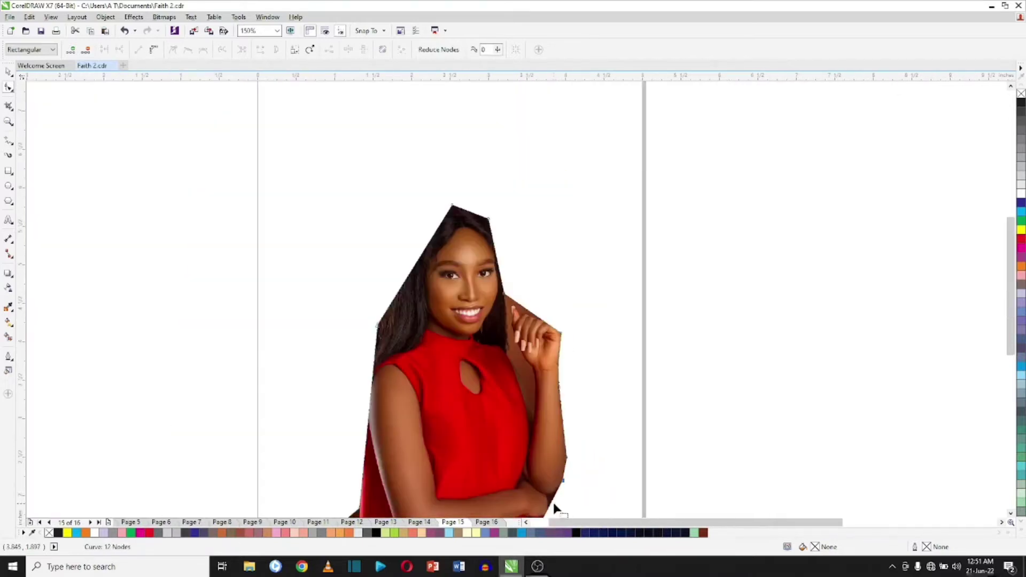
{"action": "scroll", "coordinate": [551, 502], "scroll_direction": "up", "scroll_amount": 2}
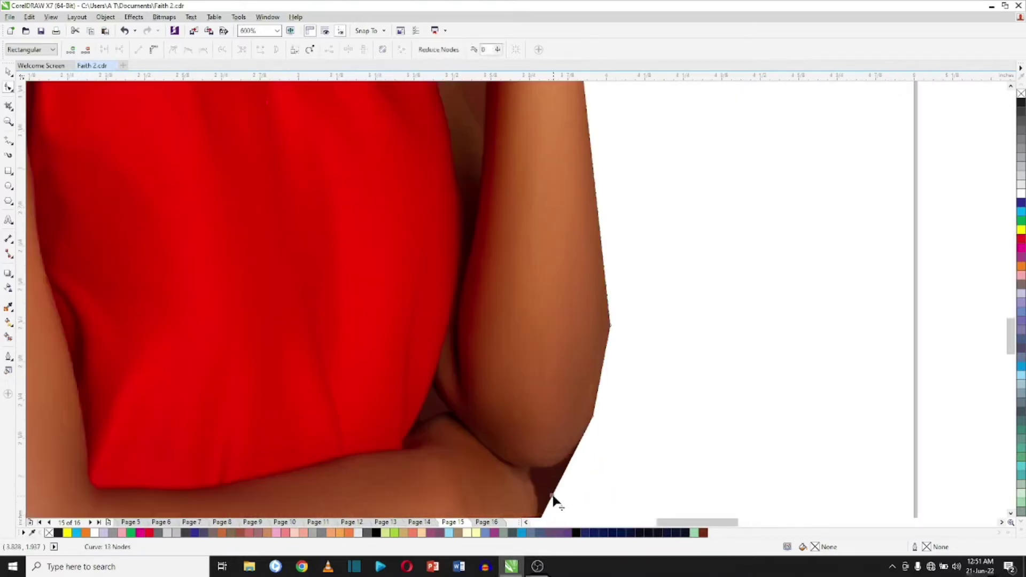
{"action": "left_click_drag", "start_coordinate": [553, 496], "coordinate": [514, 453]}
{"action": "scroll", "coordinate": [530, 471], "scroll_direction": "down", "scroll_amount": 1}
{"action": "double_click", "coordinate": [484, 472]}
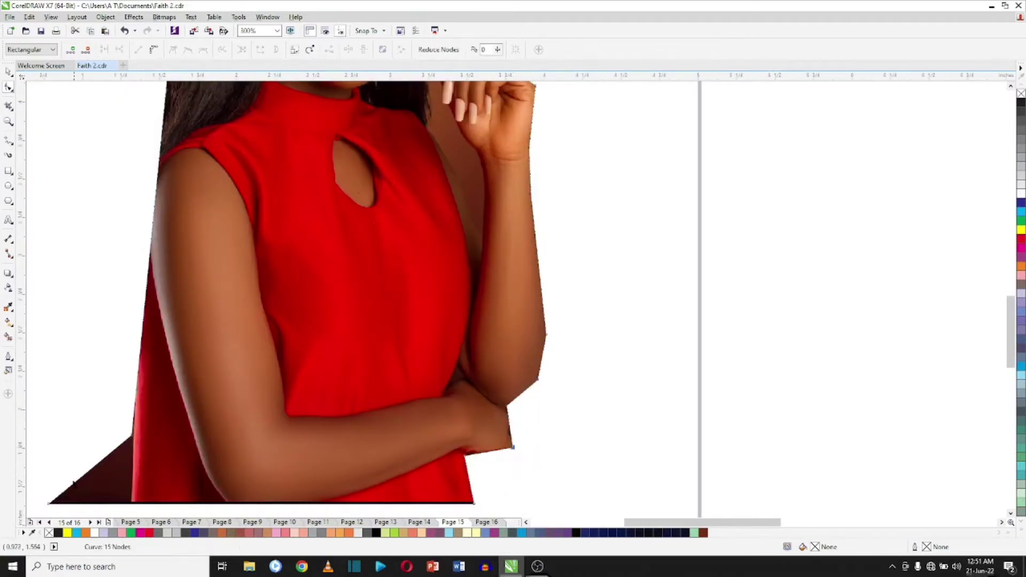
{"action": "left_click_drag", "start_coordinate": [49, 503], "coordinate": [132, 504]}
Cut away the background between the hair and raised arm by adding nodes and pulling them in along the shoulder, forearm and fingers.
{"action": "scroll", "coordinate": [449, 208], "scroll_direction": "up", "scroll_amount": 1}
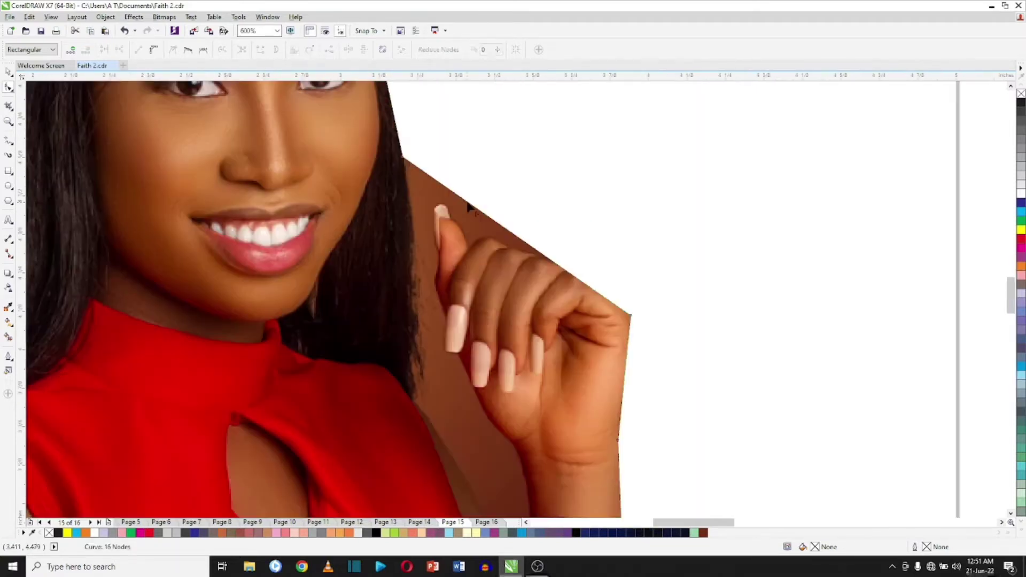
{"action": "left_click_drag", "start_coordinate": [468, 214], "coordinate": [413, 398]}
{"action": "double_click", "coordinate": [420, 185]}
{"action": "left_click_drag", "start_coordinate": [422, 345], "coordinate": [527, 466]}
{"action": "double_click", "coordinate": [419, 342]}
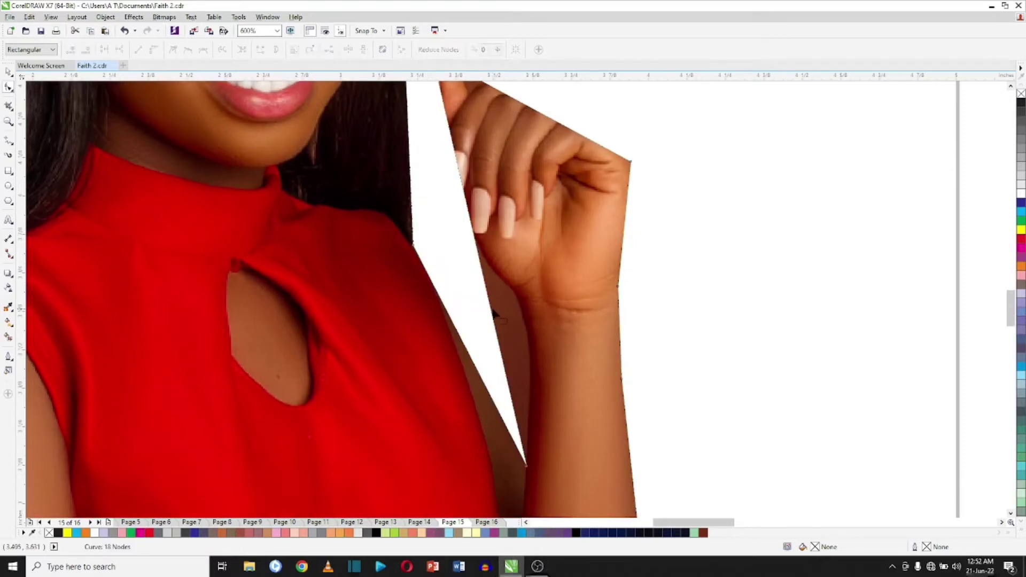
{"action": "left_click_drag", "start_coordinate": [488, 297], "coordinate": [516, 297]}
{"action": "left_click_drag", "start_coordinate": [479, 188], "coordinate": [443, 200]}
{"action": "scroll", "coordinate": [348, 179], "scroll_direction": "down", "scroll_amount": 1}
{"action": "scroll", "coordinate": [348, 179], "scroll_direction": "up", "scroll_amount": 2}
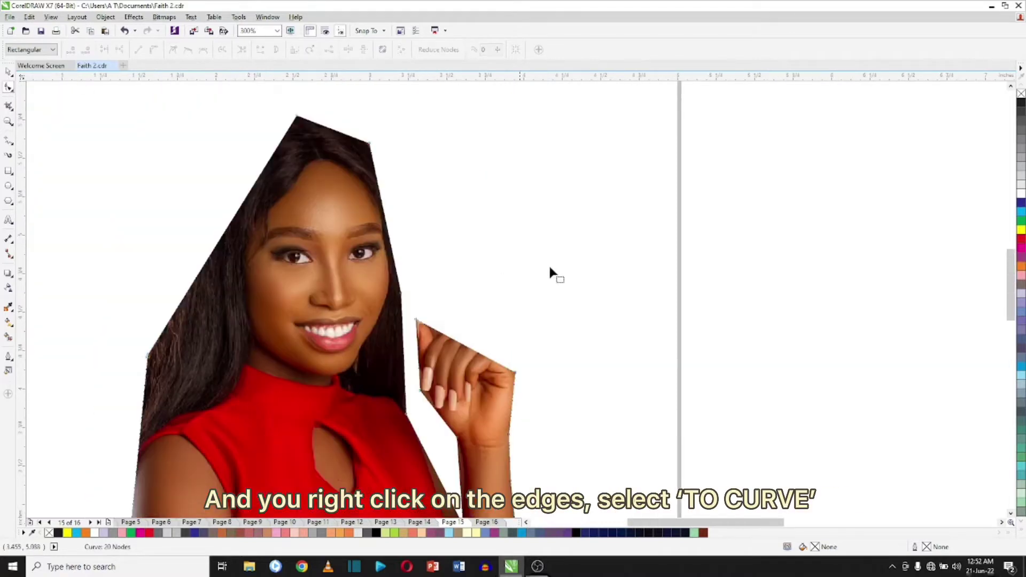
Convert the straight edge over the crown to a curve and bend it along the hair down to the right side of the head.
{"action": "right_click", "coordinate": [346, 130]}
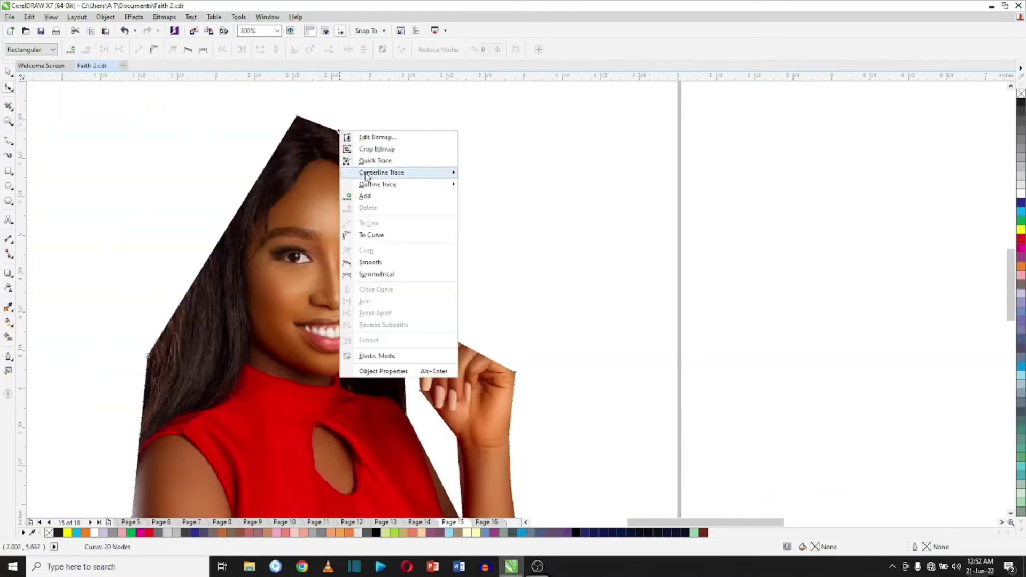
{"action": "left_click", "coordinate": [387, 233]}
{"action": "left_click_drag", "start_coordinate": [340, 128], "coordinate": [331, 117]}
{"action": "scroll", "coordinate": [331, 117], "scroll_direction": "up", "scroll_amount": 2}
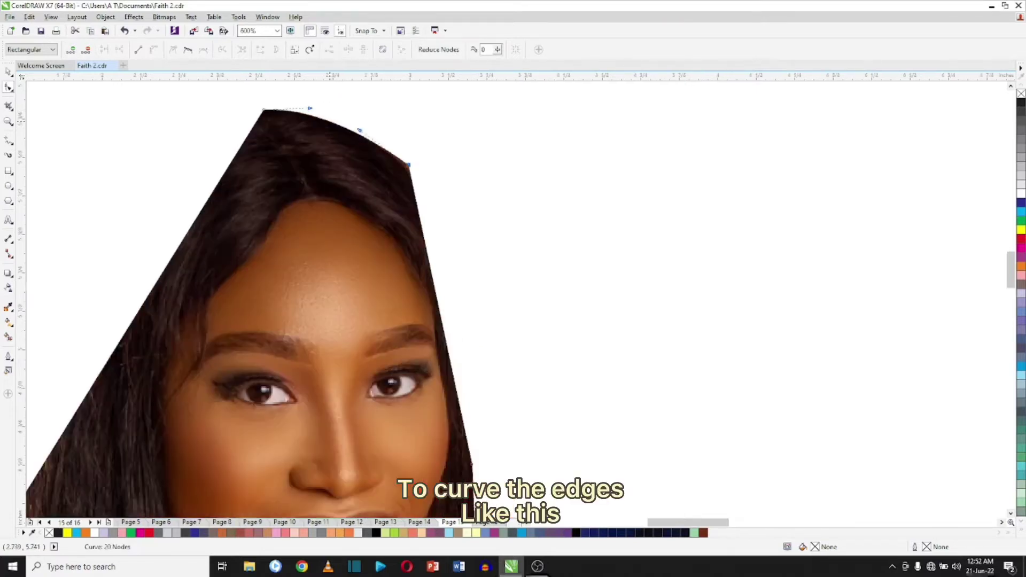
{"action": "double_click", "coordinate": [410, 165]}
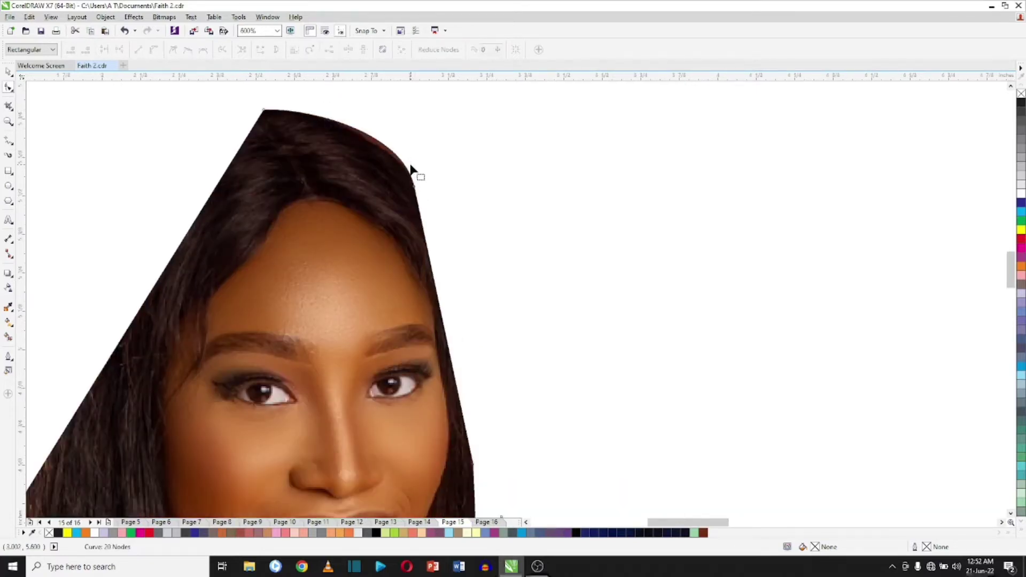
{"action": "double_click", "coordinate": [374, 140]}
{"action": "left_click_drag", "start_coordinate": [374, 139], "coordinate": [367, 140]}
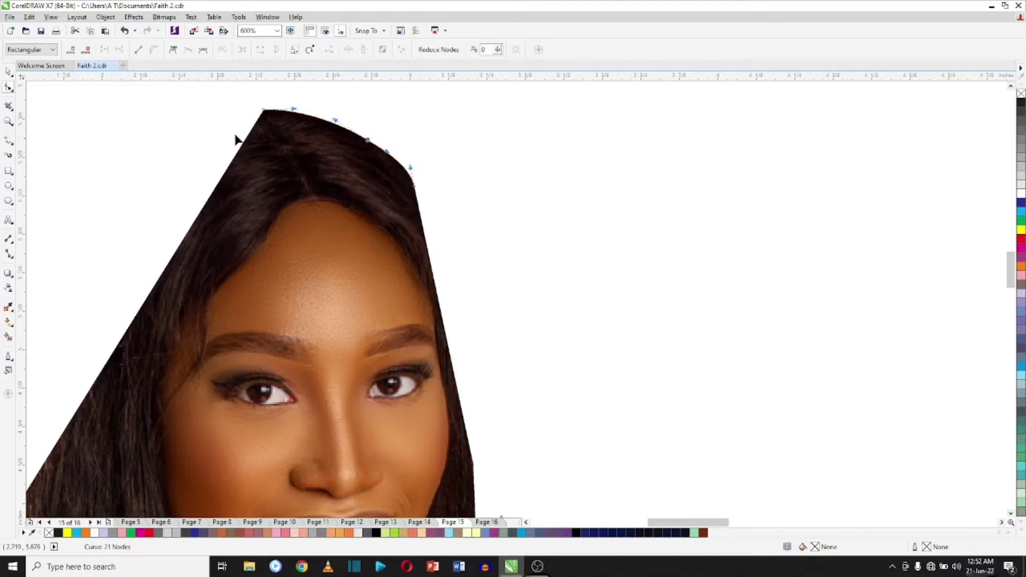
Convert the head's left edge to a curve, bulge it out around the hair, and remove the pointed node at the crown.
{"action": "left_click", "coordinate": [208, 198]}
{"action": "right_click", "coordinate": [209, 198]}
{"action": "left_click", "coordinate": [257, 300]}
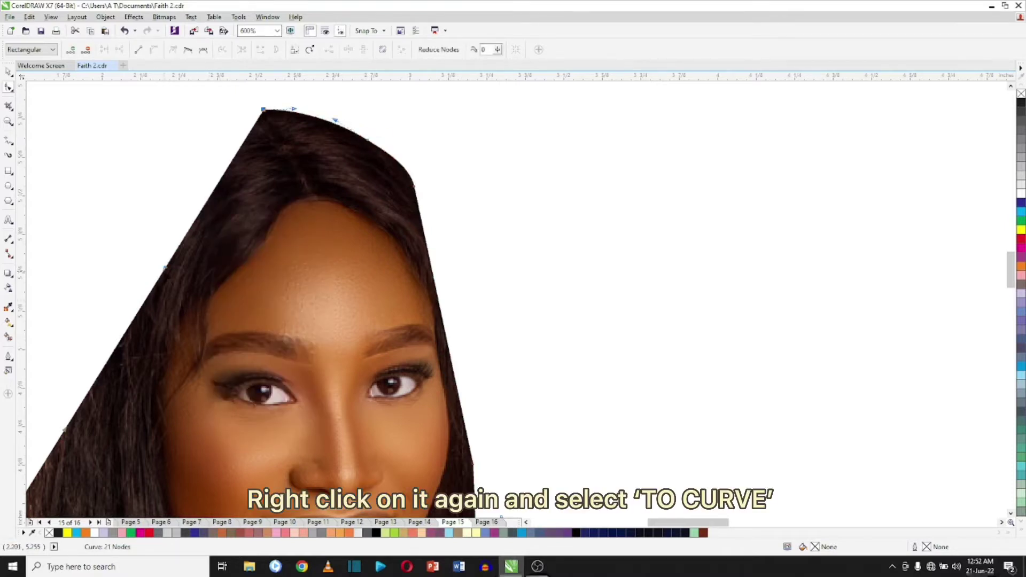
{"action": "left_click_drag", "start_coordinate": [165, 268], "coordinate": [83, 186]}
{"action": "double_click", "coordinate": [125, 241]}
{"action": "left_click_drag", "start_coordinate": [125, 240], "coordinate": [84, 204]}
{"action": "left_click", "coordinate": [264, 110]}
{"action": "double_click", "coordinate": [264, 110]}
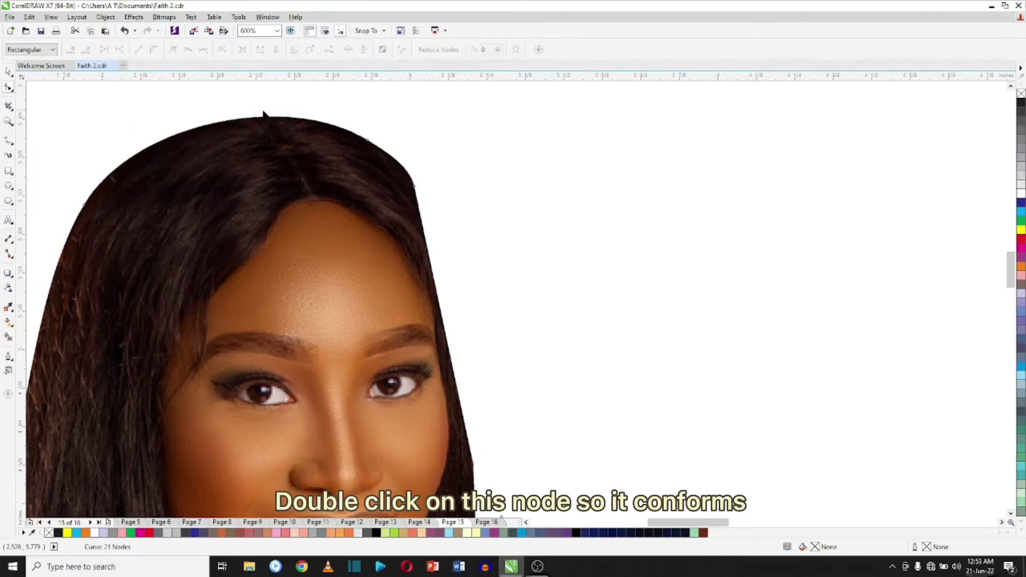
Refine the curve over the crown and down the left side of the hair by adding and repositioning nodes.
{"action": "mouse_move", "coordinate": [263, 116]}
{"action": "left_mouse_down"}
{"action": "mouse_move", "coordinate": [266, 96]}
{"action": "mouse_move", "coordinate": [261, 106]}
{"action": "left_mouse_up"}
{"action": "scroll", "coordinate": [260, 106], "scroll_direction": "down", "scroll_amount": 1}
{"action": "scroll", "coordinate": [201, 100], "scroll_direction": "up", "scroll_amount": 1}
{"action": "mouse_move", "coordinate": [176, 157]}
{"action": "left_mouse_down"}
{"action": "mouse_move", "coordinate": [169, 119]}
{"action": "mouse_move", "coordinate": [182, 141]}
{"action": "left_mouse_up"}
{"action": "left_click", "coordinate": [115, 291]}
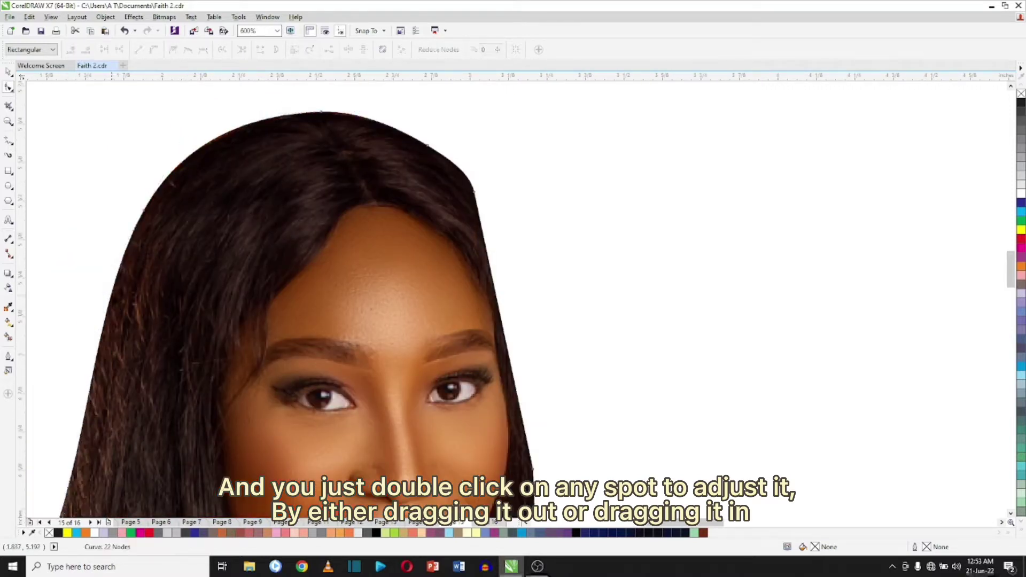
{"action": "double_click", "coordinate": [107, 316]}
{"action": "left_click_drag", "start_coordinate": [106, 316], "coordinate": [74, 281]}
{"action": "left_click_drag", "start_coordinate": [74, 281], "coordinate": [94, 341]}
{"action": "scroll", "coordinate": [478, 229], "scroll_direction": "up", "scroll_amount": 1}
Convert the edge beside the right side of the forehead to a curve and reshape it outward to include the hair there.
{"action": "right_click", "coordinate": [494, 271]}
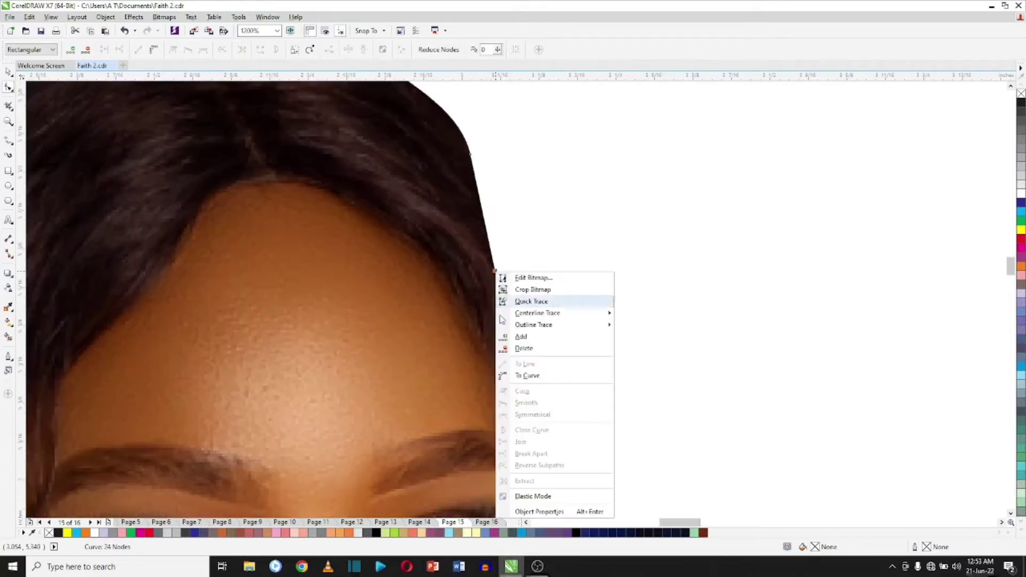
{"action": "left_click", "coordinate": [522, 376]}
{"action": "left_click_drag", "start_coordinate": [495, 272], "coordinate": [600, 251]}
{"action": "key", "text": "Delete"}
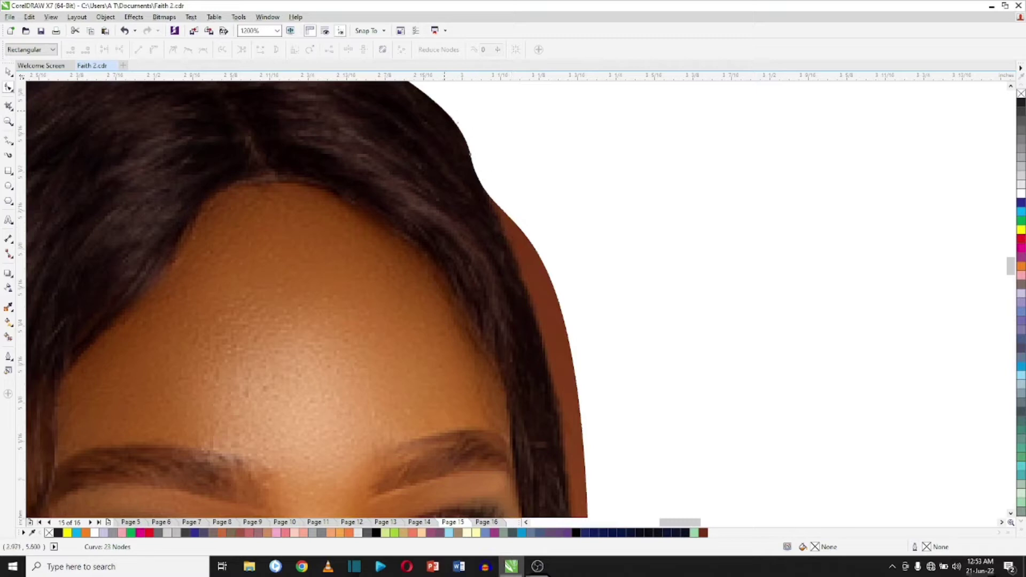
{"action": "double_click", "coordinate": [445, 111]}
{"action": "double_click", "coordinate": [470, 154]}
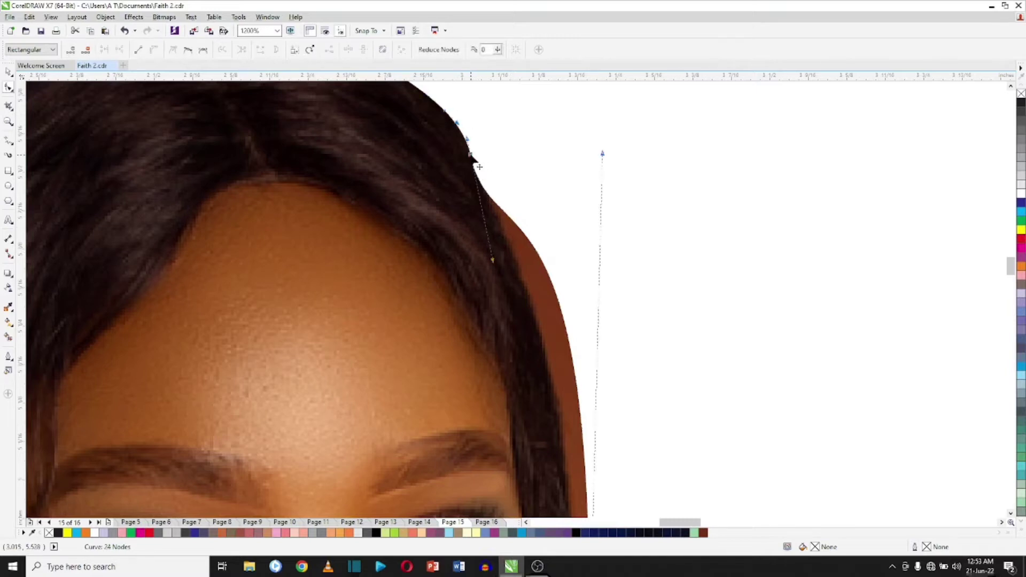
{"action": "double_click", "coordinate": [514, 211]}
{"action": "left_click_drag", "start_coordinate": [514, 211], "coordinate": [510, 253]}
{"action": "scroll", "coordinate": [507, 235], "scroll_direction": "down", "scroll_amount": 1}
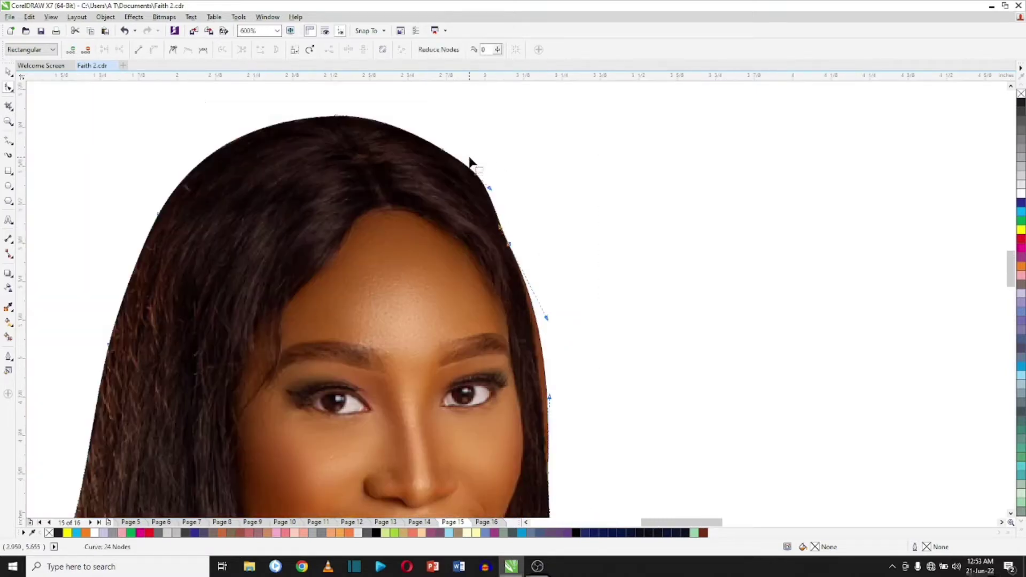
Smooth the outline along the upper-right hair by removing surplus nodes and repositioning the remaining ones.
{"action": "scroll", "coordinate": [470, 160], "scroll_direction": "up", "scroll_amount": 1}
{"action": "double_click", "coordinate": [534, 321]}
{"action": "double_click", "coordinate": [565, 357]}
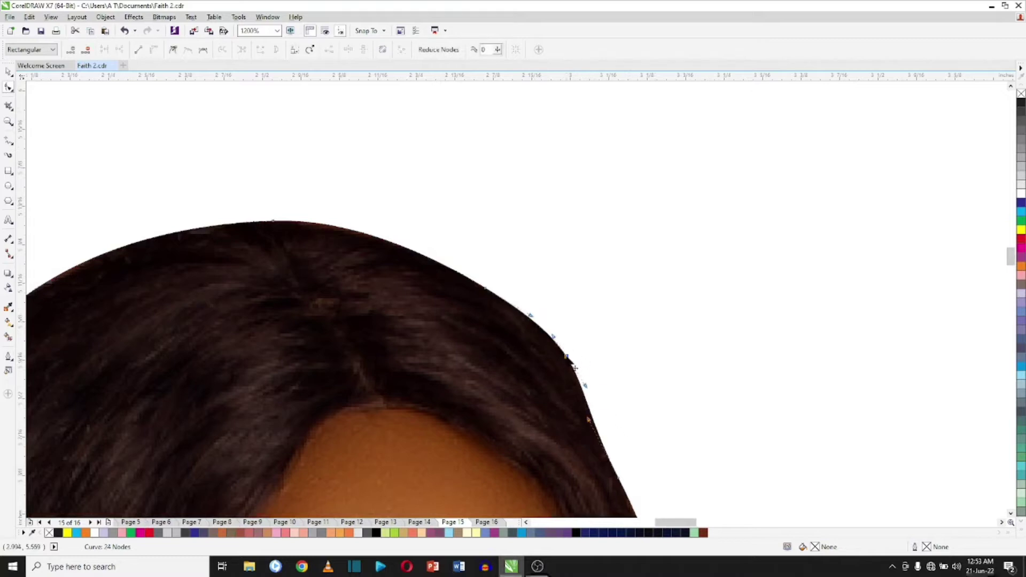
{"action": "left_click_drag", "start_coordinate": [565, 357], "coordinate": [559, 354]}
{"action": "scroll", "coordinate": [566, 354], "scroll_direction": "down", "scroll_amount": 2}
{"action": "double_click", "coordinate": [618, 214]}
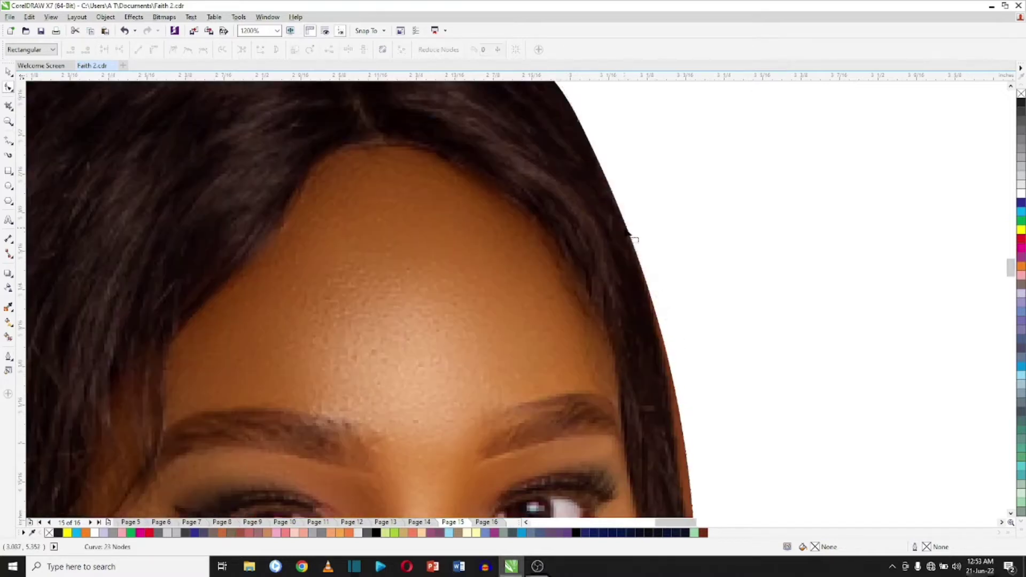
{"action": "double_click", "coordinate": [642, 273]}
Pull the outline in to the hair beside the right eye and cheek, adding and removing nodes to trim the leftover background.
{"action": "left_click", "coordinate": [1008, 513]}
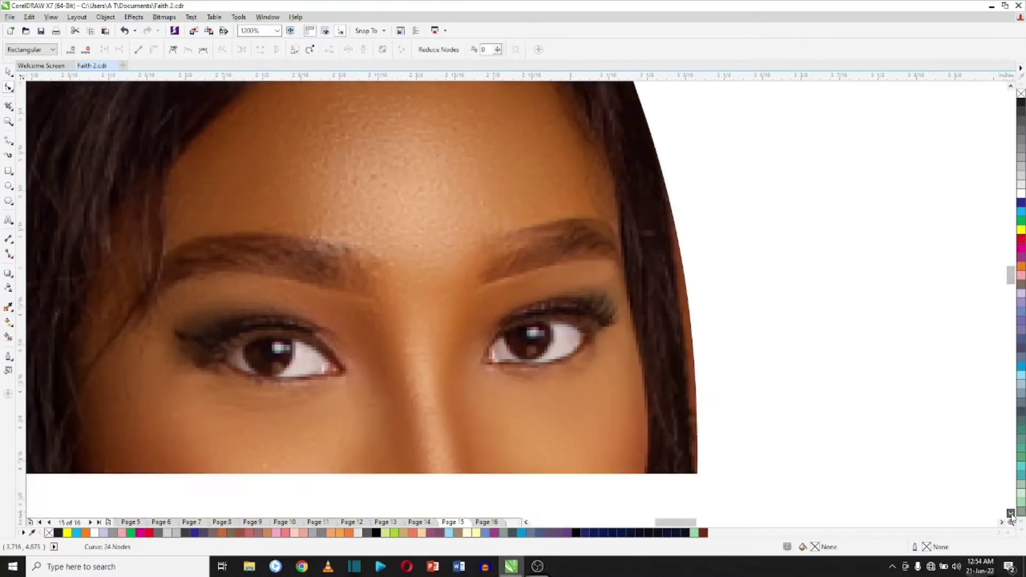
{"action": "double_click", "coordinate": [689, 304]}
{"action": "left_click_drag", "start_coordinate": [689, 304], "coordinate": [679, 334]}
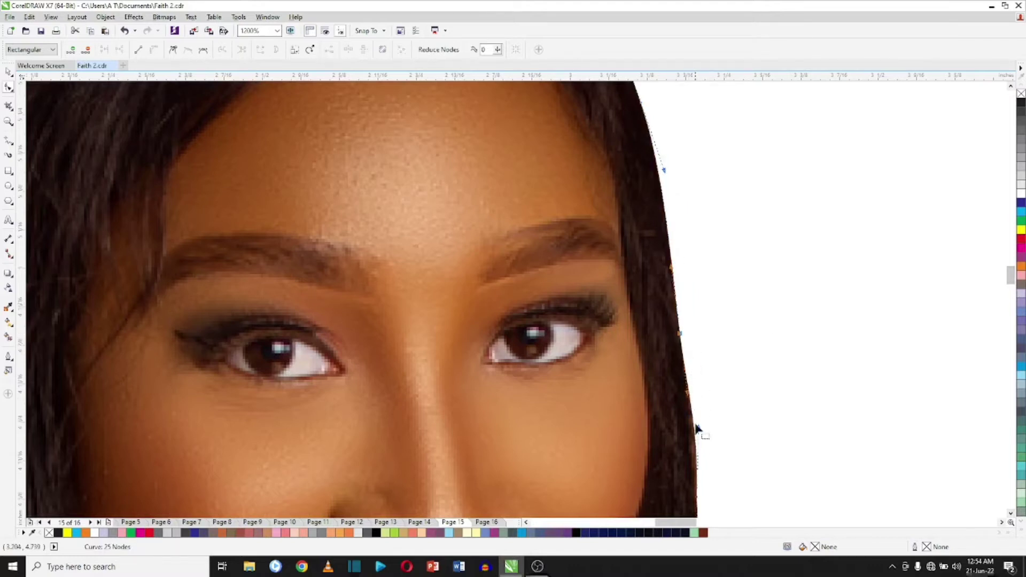
{"action": "double_click", "coordinate": [693, 420]}
{"action": "scroll", "coordinate": [1007, 517], "scroll_direction": "down", "scroll_amount": 3}
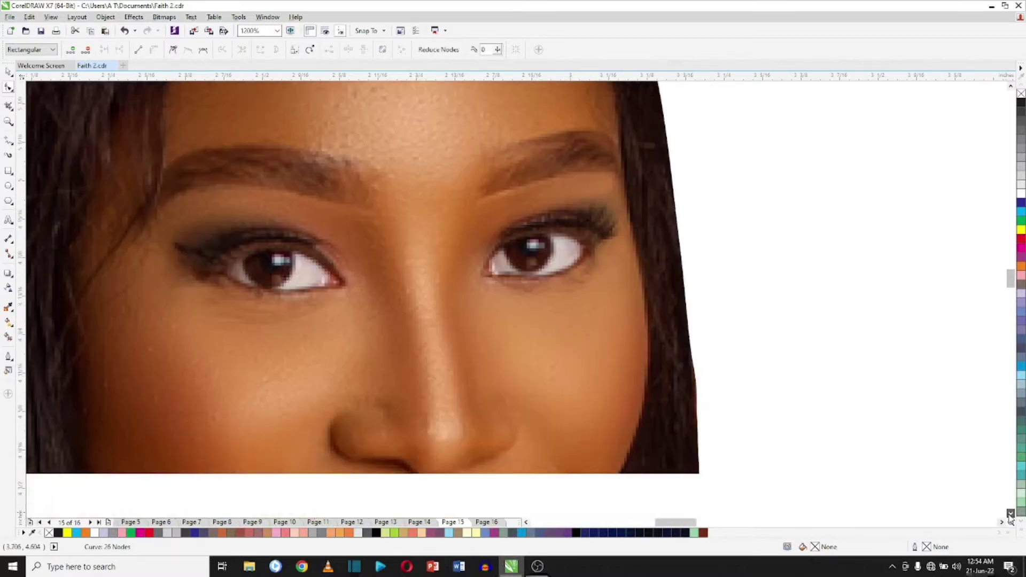
{"action": "double_click", "coordinate": [697, 323]}
{"action": "scroll", "coordinate": [700, 345], "scroll_direction": "down", "scroll_amount": 1}
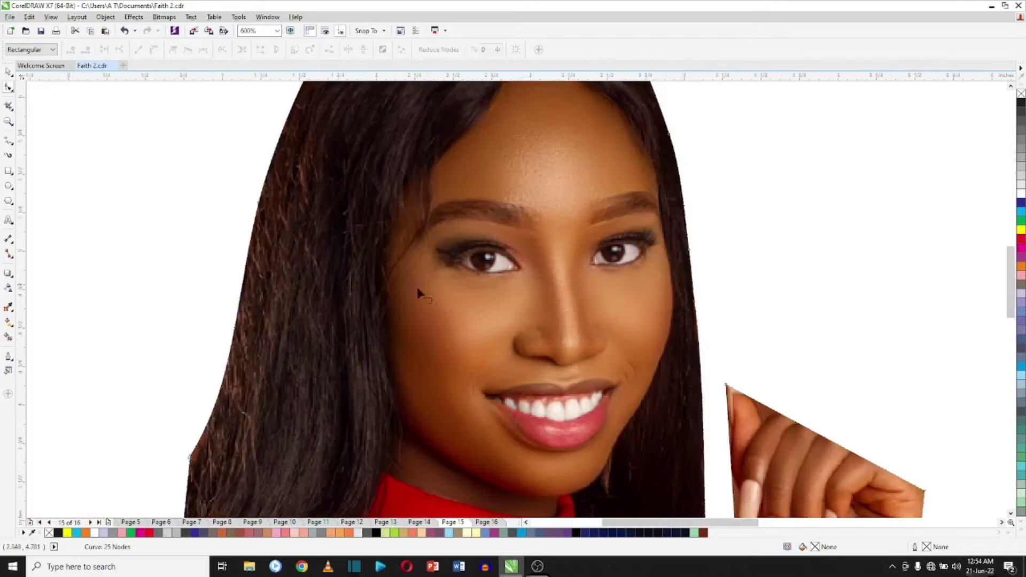
Reshape the left outline beside the chin and shoulder with a curved segment, removing surplus nodes so it follows the long hair.
{"action": "scroll", "coordinate": [418, 287], "scroll_direction": "down", "scroll_amount": 1}
{"action": "scroll", "coordinate": [290, 410], "scroll_direction": "up", "scroll_amount": 1}
{"action": "double_click", "coordinate": [321, 368]}
{"action": "left_click_drag", "start_coordinate": [321, 368], "coordinate": [195, 391]}
{"action": "left_click_drag", "start_coordinate": [324, 332], "coordinate": [326, 338]}
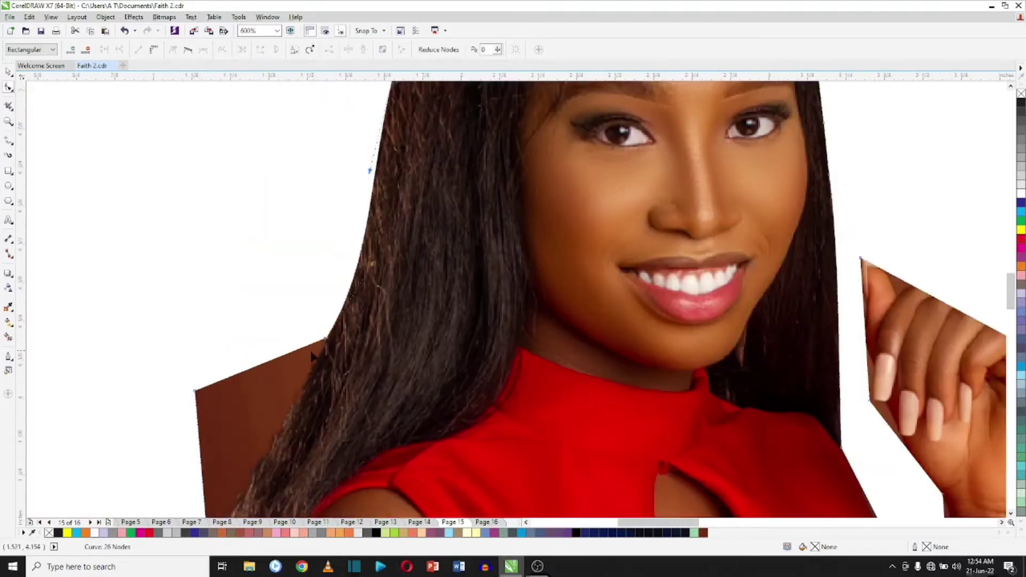
{"action": "right_click", "coordinate": [194, 391]}
{"action": "left_click", "coordinate": [246, 251]}
{"action": "key", "text": "Delete"}
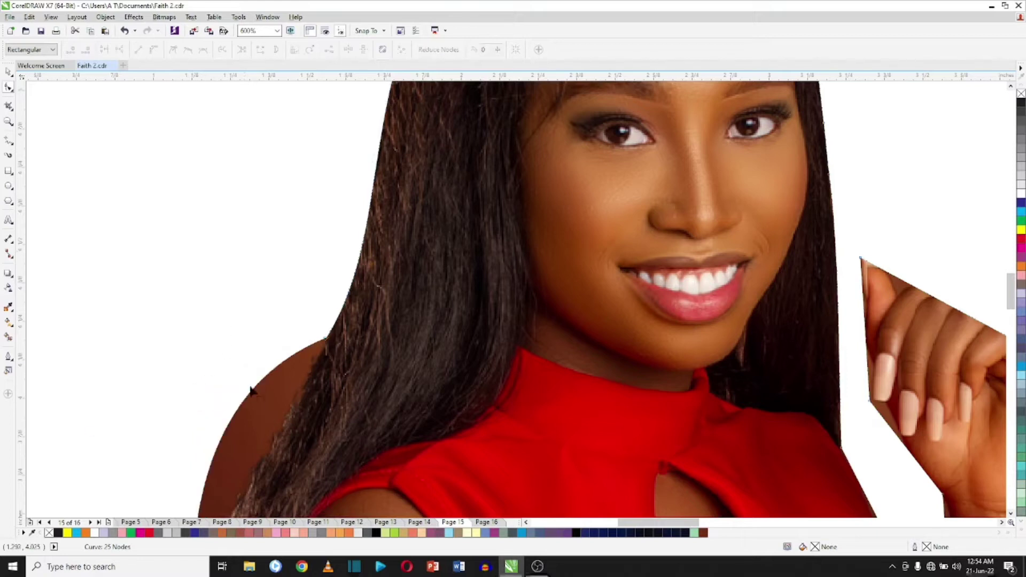
{"action": "key", "text": "Delete"}
{"action": "double_click", "coordinate": [345, 300]}
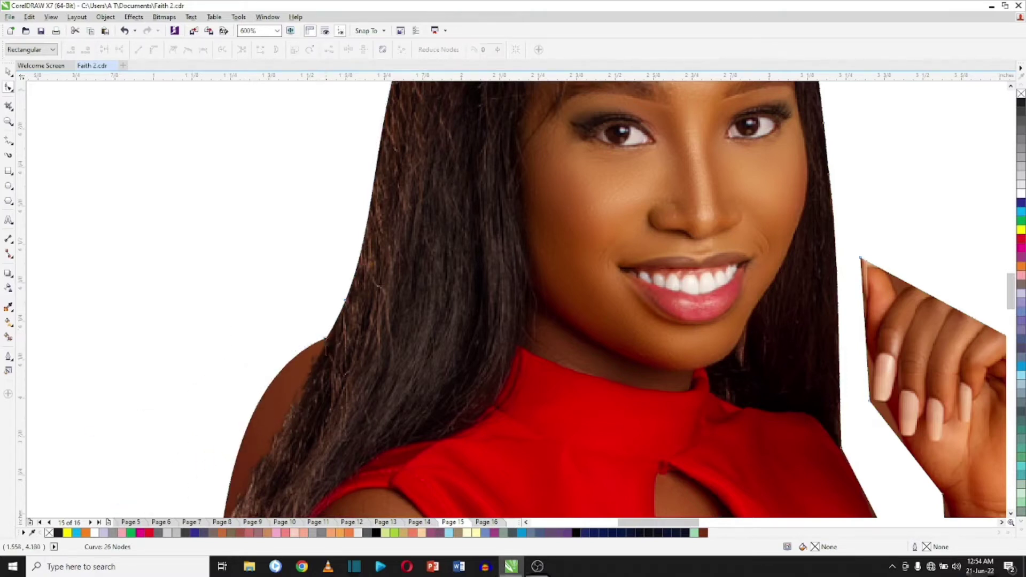
{"action": "key", "text": "Delete"}
Extend the outline around the long hair beside the upper arm, repositioning its node and removing surplus ones.
{"action": "scroll", "coordinate": [325, 342], "scroll_direction": "down", "scroll_amount": 2}
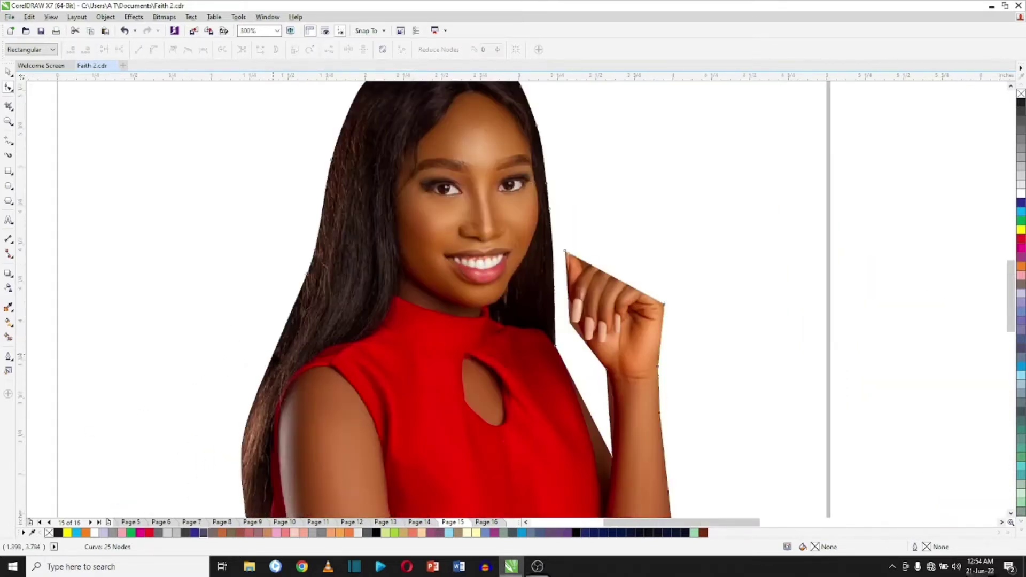
{"action": "double_click", "coordinate": [272, 355]}
{"action": "left_click_drag", "start_coordinate": [272, 355], "coordinate": [223, 479]}
{"action": "scroll", "coordinate": [750, 452], "scroll_direction": "down", "scroll_amount": 2}
{"action": "left_click", "coordinate": [227, 370]}
{"action": "double_click", "coordinate": [232, 398]}
{"action": "scroll", "coordinate": [224, 480], "scroll_direction": "down", "scroll_amount": 3}
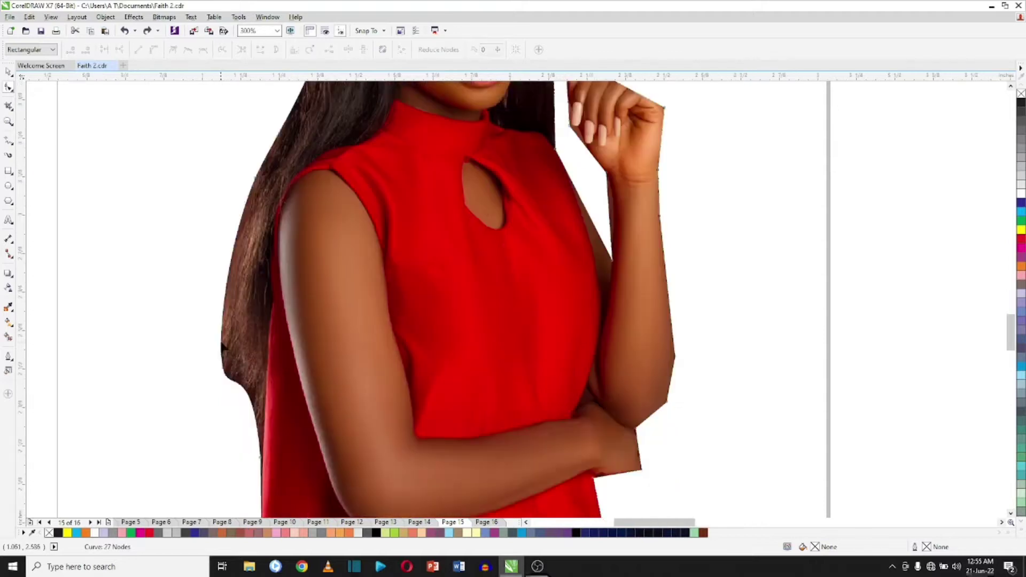
Reshape the outline around the lower hair tip so it curves in to meet the dress edge, removing the extra node.
{"action": "scroll", "coordinate": [221, 342], "scroll_direction": "up", "scroll_amount": 1}
{"action": "double_click", "coordinate": [236, 219]}
{"action": "left_click_drag", "start_coordinate": [237, 216], "coordinate": [237, 223]}
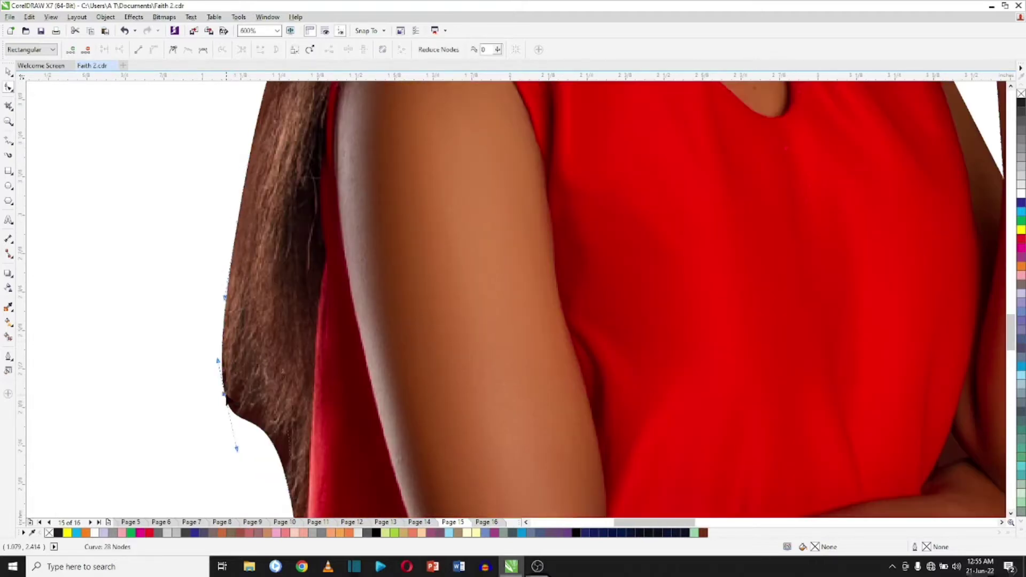
{"action": "left_click_drag", "start_coordinate": [226, 399], "coordinate": [307, 475]}
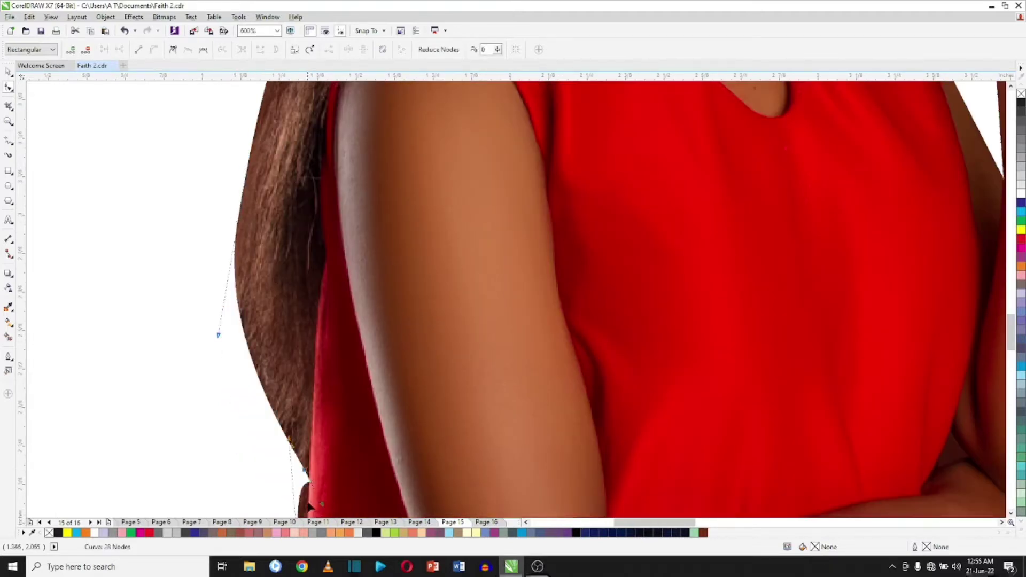
{"action": "scroll", "coordinate": [291, 422], "scroll_direction": "down", "scroll_amount": 2}
{"action": "scroll", "coordinate": [291, 422], "scroll_direction": "down", "scroll_amount": 2}
{"action": "scroll", "coordinate": [291, 414], "scroll_direction": "up", "scroll_amount": 2}
{"action": "double_click", "coordinate": [289, 408]}
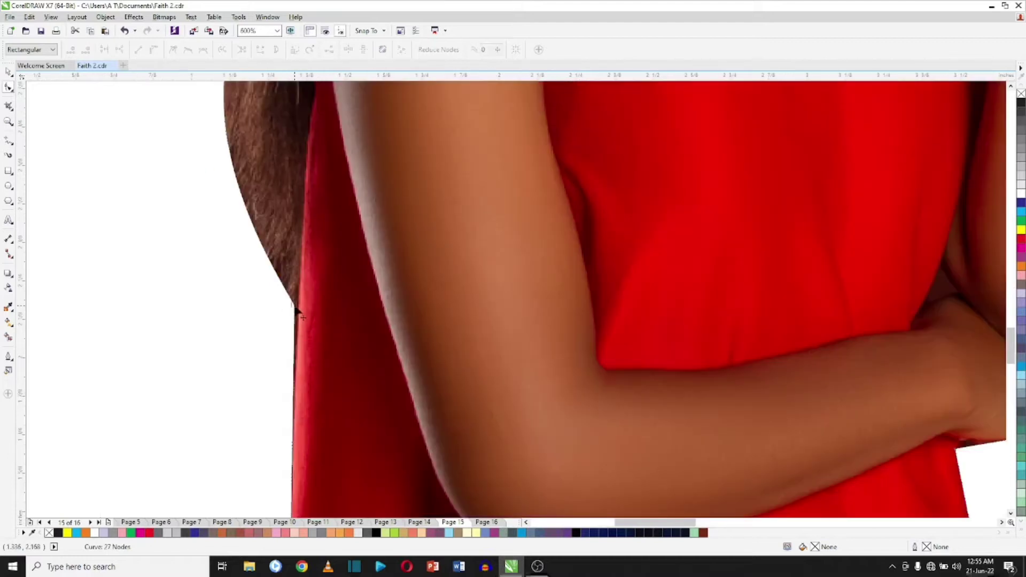
{"action": "left_click_drag", "start_coordinate": [297, 313], "coordinate": [303, 318]}
Move the corner node to where the folded hand meets the dress and curve the dress edge below it.
{"action": "scroll", "coordinate": [303, 319], "scroll_direction": "down", "scroll_amount": 2}
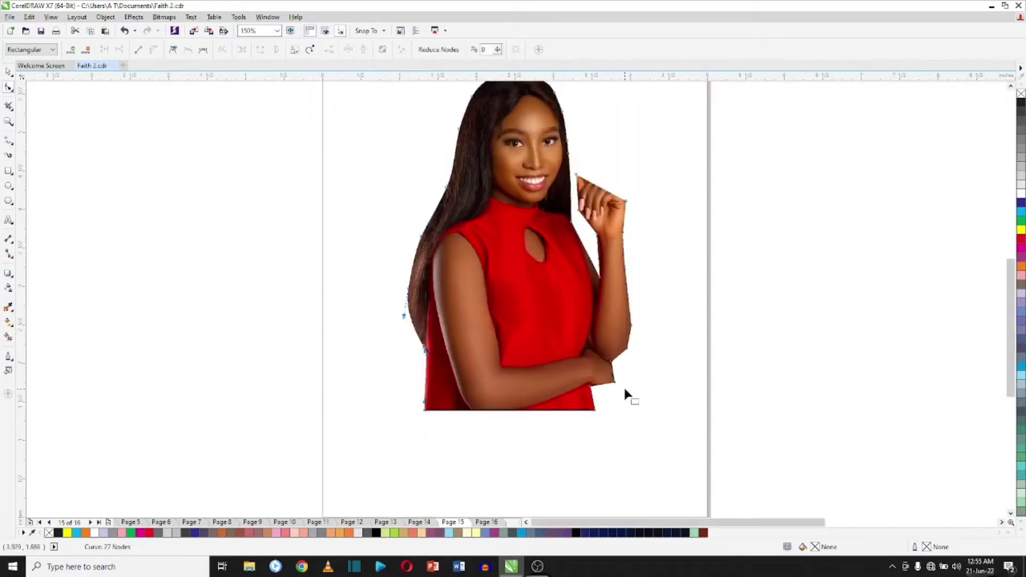
{"action": "scroll", "coordinate": [625, 391], "scroll_direction": "up", "scroll_amount": 4}
{"action": "left_click_drag", "start_coordinate": [536, 388], "coordinate": [495, 371]}
{"action": "right_click", "coordinate": [500, 418]}
{"action": "left_click", "coordinate": [536, 277]}
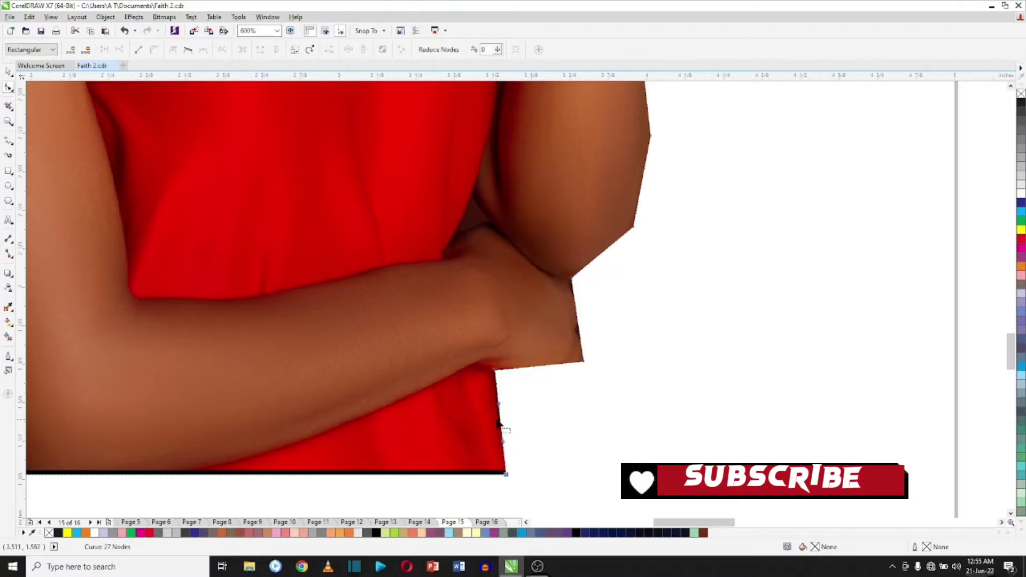
Convert the edge under the folded hand to a curve and pull it down to include the fingers.
{"action": "right_click", "coordinate": [537, 368]}
{"action": "key", "text": "Escape"}
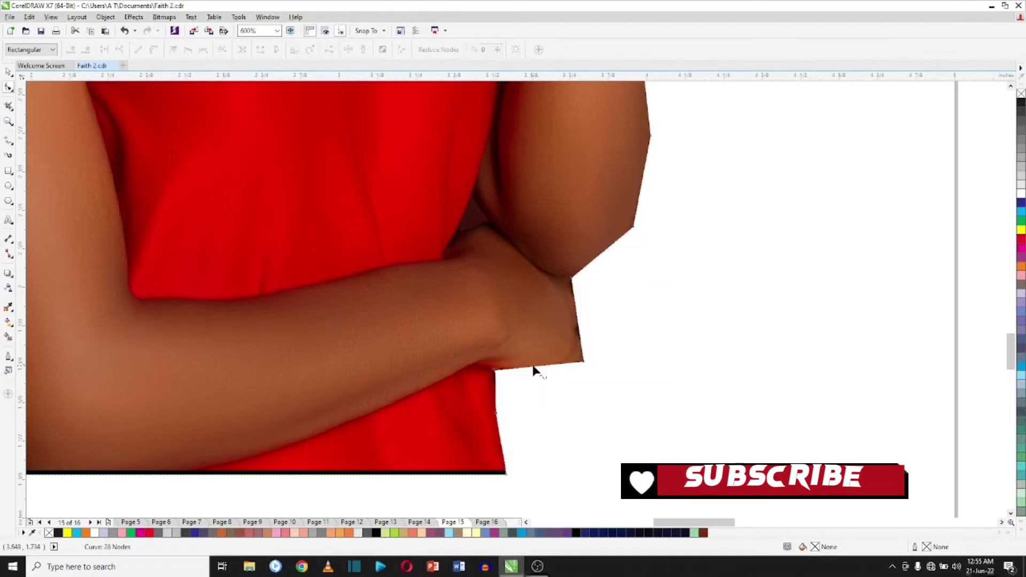
{"action": "right_click", "coordinate": [534, 368]}
{"action": "left_click", "coordinate": [564, 224]}
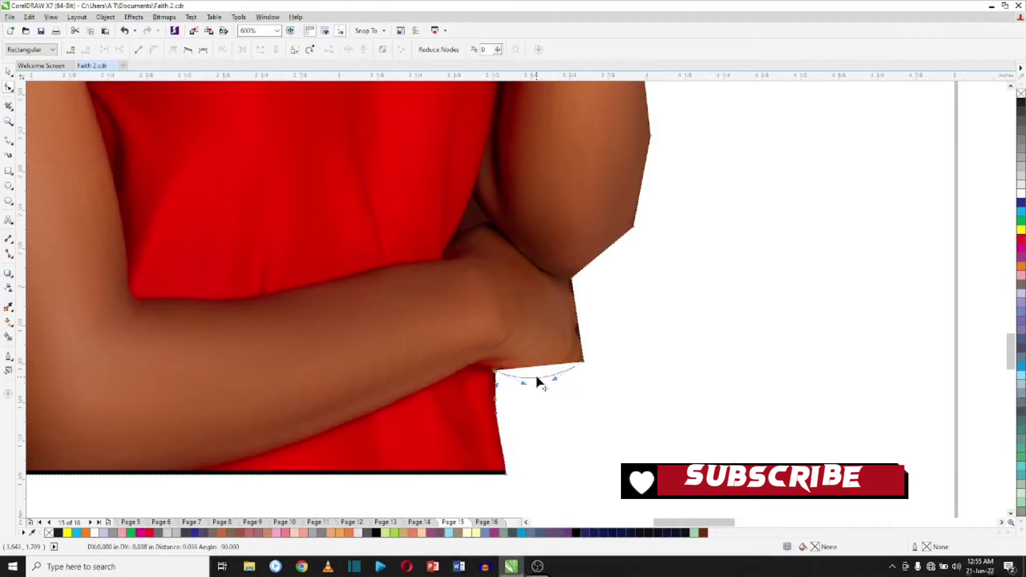
{"action": "scroll", "coordinate": [592, 355], "scroll_direction": "up", "scroll_amount": 2}
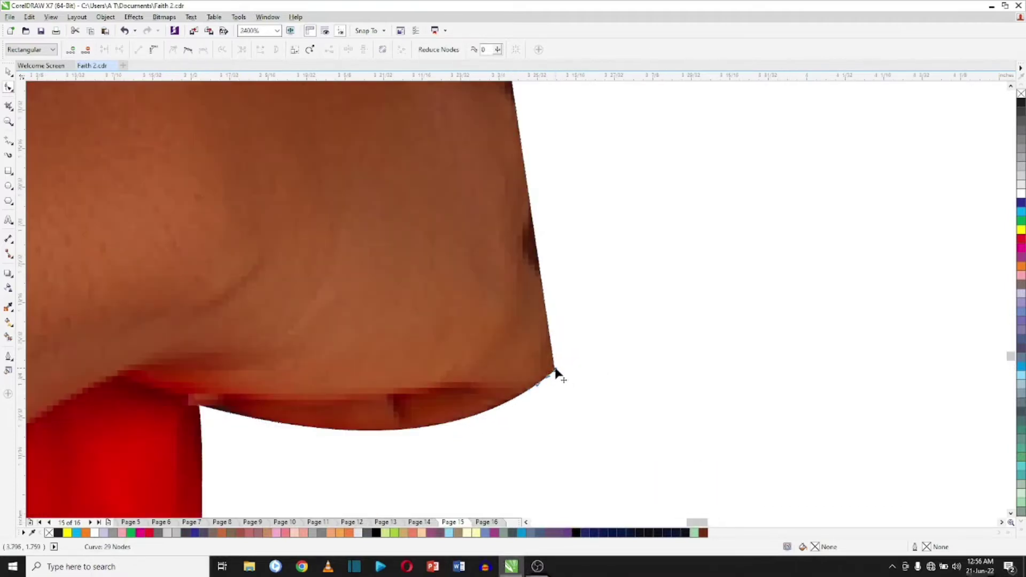
Round the outline around the folded hand's outer end, adding and adjusting nodes to follow the dip above the knuckle.
{"action": "double_click", "coordinate": [549, 324]}
{"action": "mouse_move", "coordinate": [549, 325]}
{"action": "left_mouse_down"}
{"action": "mouse_move", "coordinate": [603, 324]}
{"action": "mouse_move", "coordinate": [561, 322]}
{"action": "left_mouse_up"}
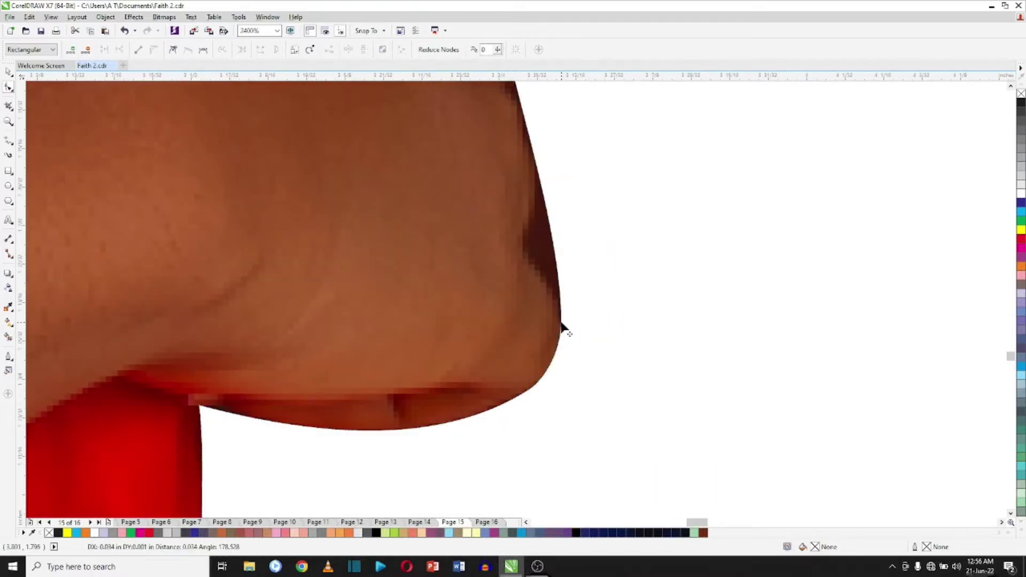
{"action": "double_click", "coordinate": [528, 247]}
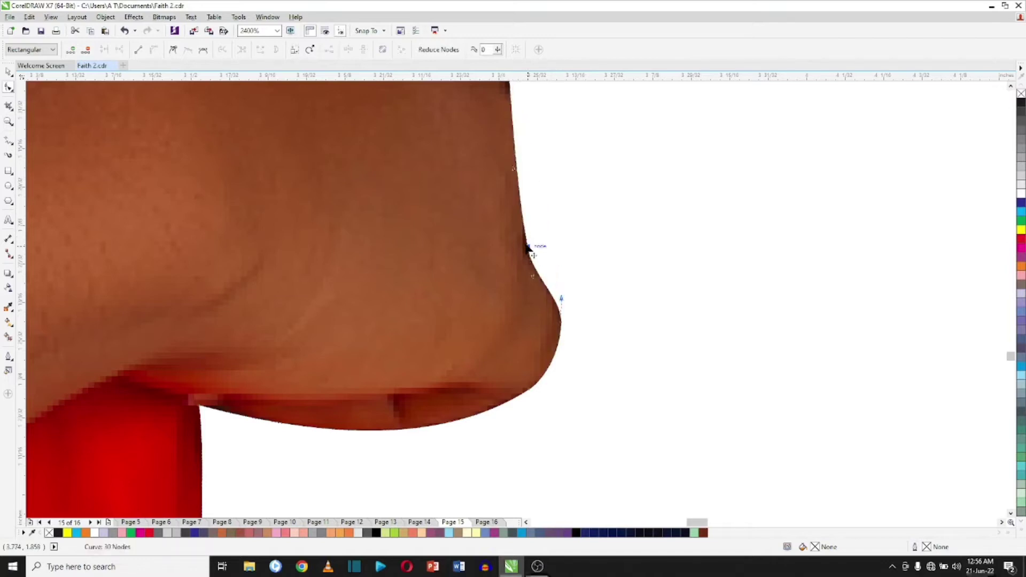
{"action": "scroll", "coordinate": [528, 241], "scroll_direction": "down", "scroll_amount": 1}
{"action": "double_click", "coordinate": [521, 190]}
{"action": "left_click_drag", "start_coordinate": [521, 190], "coordinate": [527, 222]}
{"action": "scroll", "coordinate": [528, 246], "scroll_direction": "up", "scroll_amount": 2}
{"action": "scroll", "coordinate": [527, 244], "scroll_direction": "down", "scroll_amount": 1}
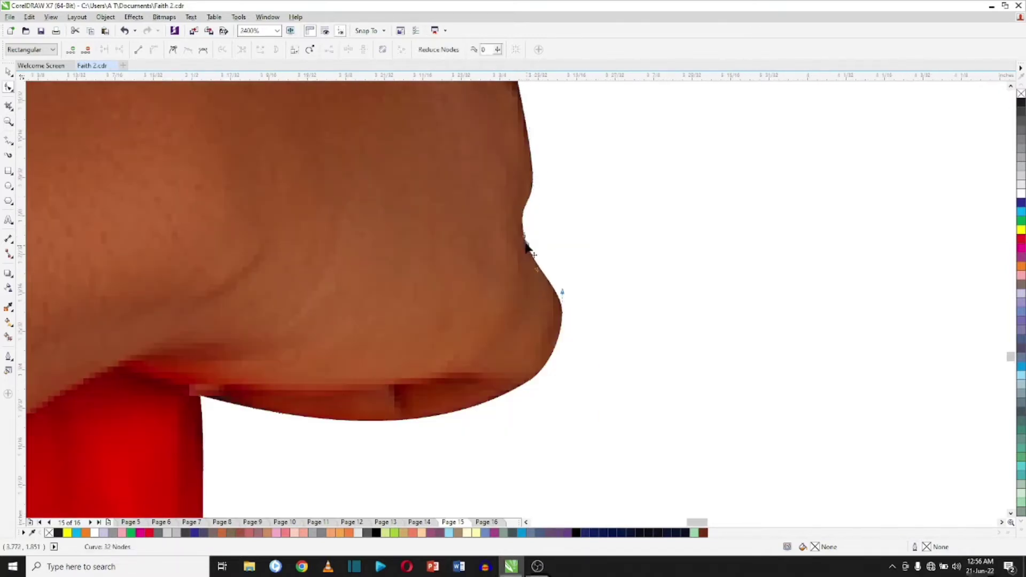
{"action": "double_click", "coordinate": [525, 236]}
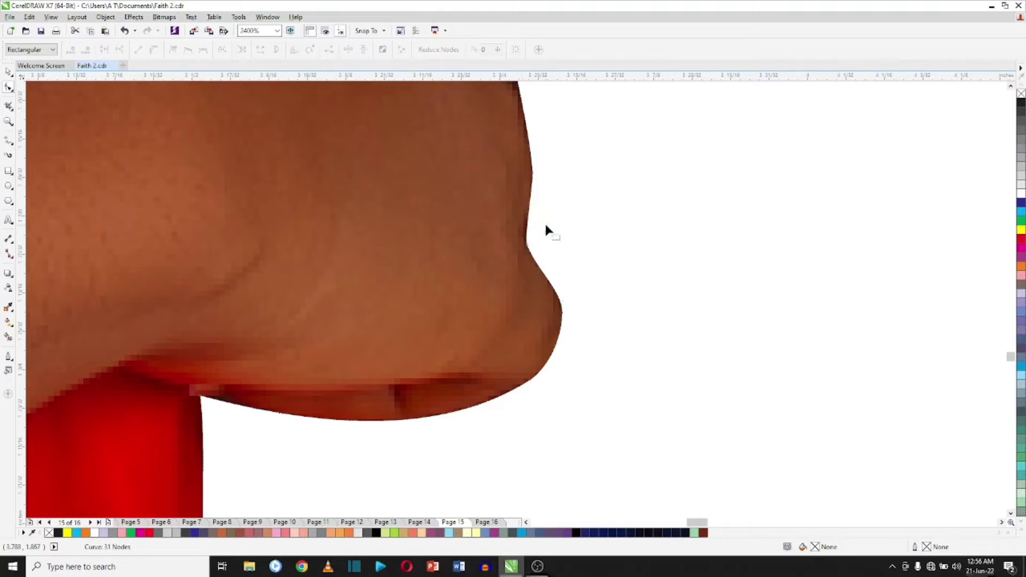
Fit the outline to the back of the folded hand up to the elbow by adding and repositioning nodes.
{"action": "left_click", "coordinate": [535, 177]}
{"action": "left_click_drag", "start_coordinate": [526, 248], "coordinate": [505, 229]}
{"action": "scroll", "coordinate": [537, 240], "scroll_direction": "up", "scroll_amount": 1}
{"action": "scroll", "coordinate": [528, 272], "scroll_direction": "down", "scroll_amount": 3}
{"action": "scroll", "coordinate": [530, 240], "scroll_direction": "up", "scroll_amount": 1}
{"action": "double_click", "coordinate": [508, 235]}
{"action": "left_click", "coordinate": [559, 99]}
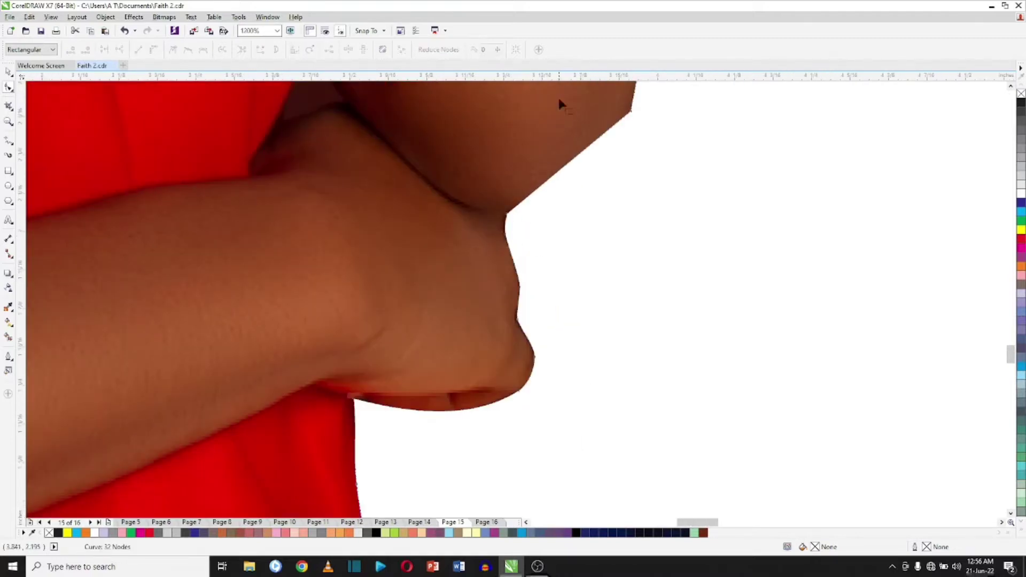
Add a node under the raised arm's elbow, pull it outward and curve the segment above it to round the elbow.
{"action": "double_click", "coordinate": [546, 181]}
{"action": "left_click_drag", "start_coordinate": [545, 181], "coordinate": [551, 211]}
{"action": "right_click", "coordinate": [588, 161]}
{"action": "key", "text": "c"}
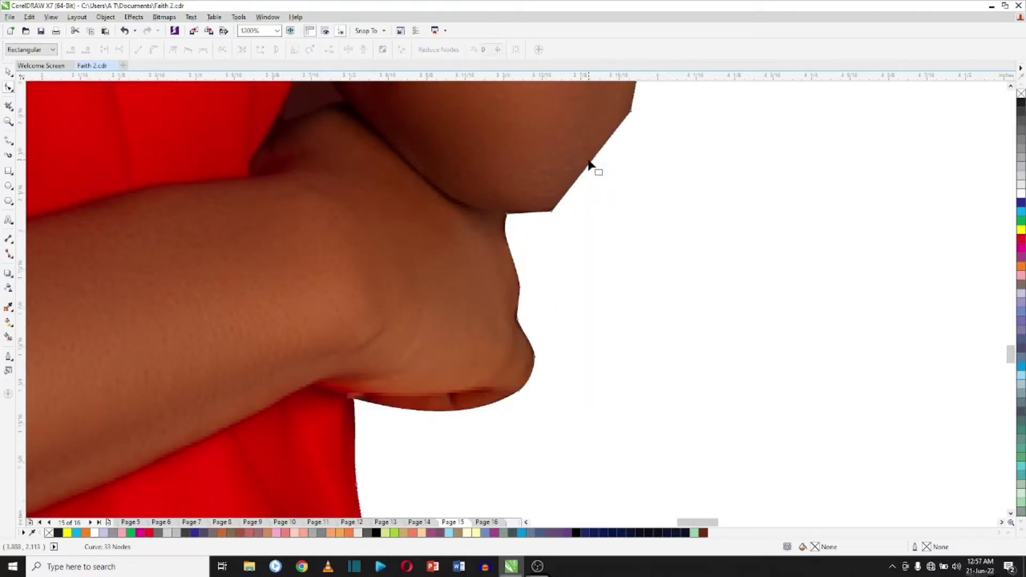
{"action": "right_click", "coordinate": [590, 166]}
{"action": "left_click", "coordinate": [633, 278]}
{"action": "left_click_drag", "start_coordinate": [595, 156], "coordinate": [567, 188]}
Convert the short edge beneath the elbow to a curve and refine the corner where it meets the folded hand.
{"action": "right_click", "coordinate": [528, 212]}
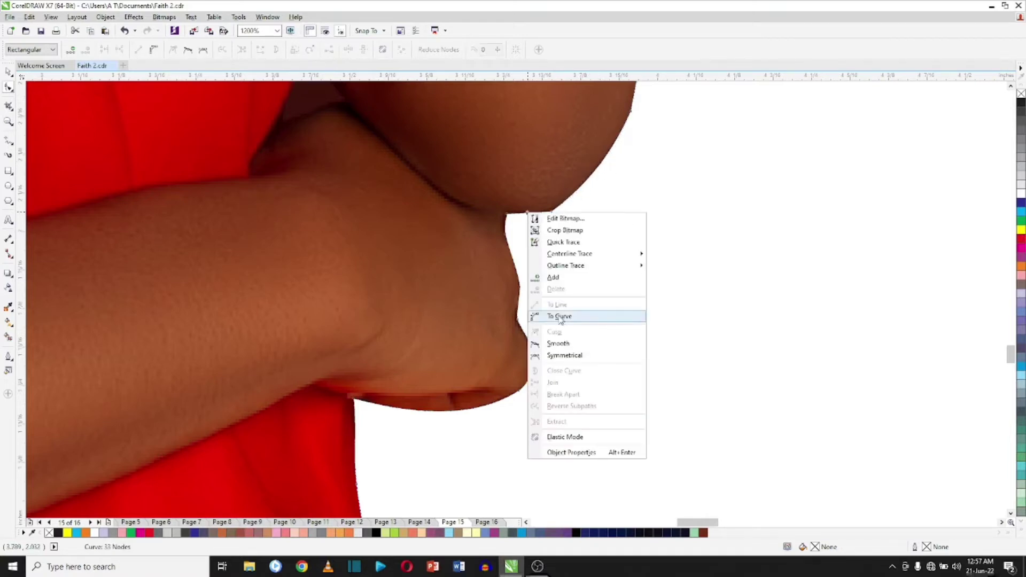
{"action": "left_click", "coordinate": [558, 317]}
{"action": "scroll", "coordinate": [529, 230], "scroll_direction": "up", "scroll_amount": 2}
{"action": "left_click_drag", "start_coordinate": [535, 157], "coordinate": [536, 161]}
{"action": "left_click_drag", "start_coordinate": [438, 165], "coordinate": [438, 169]}
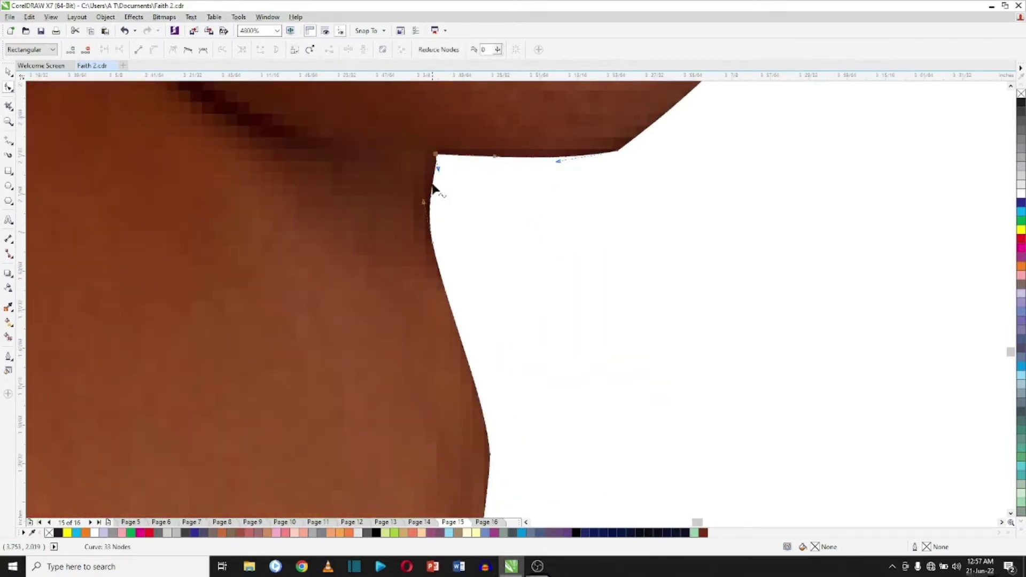
{"action": "double_click", "coordinate": [439, 158]}
Convert the outer edge just above the elbow to a curve and remove the surplus node there.
{"action": "scroll", "coordinate": [412, 442], "scroll_direction": "down", "scroll_amount": 2}
{"action": "right_click", "coordinate": [553, 210]}
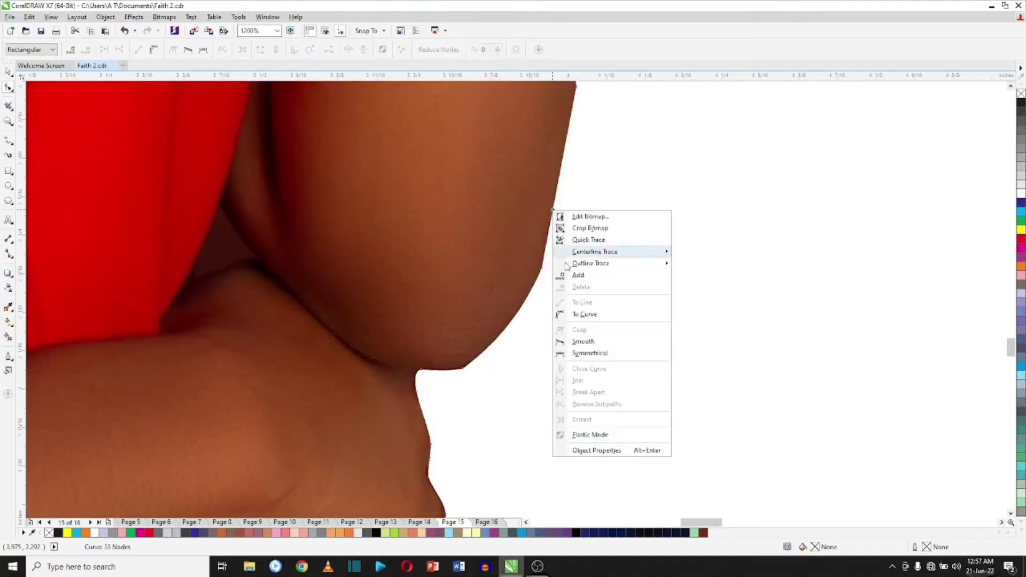
{"action": "left_click", "coordinate": [576, 314]}
{"action": "scroll", "coordinate": [588, 157], "scroll_direction": "down", "scroll_amount": 2}
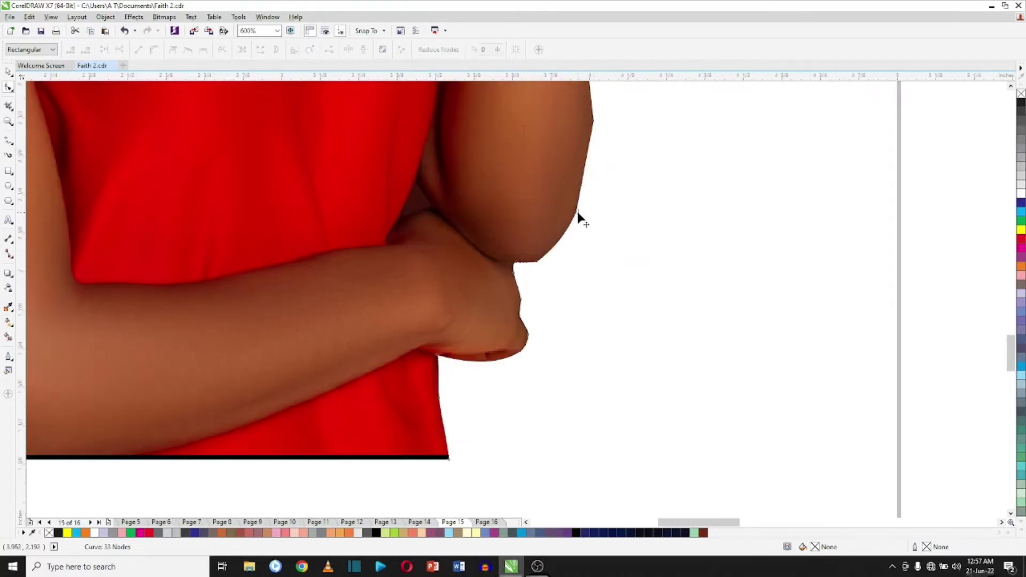
{"action": "key", "text": "Delete"}
Smooth the outer forearm outline by deleting a surplus node and adding one to bring the edge in to the skin.
{"action": "left_click_drag", "start_coordinate": [606, 120], "coordinate": [646, 50]}
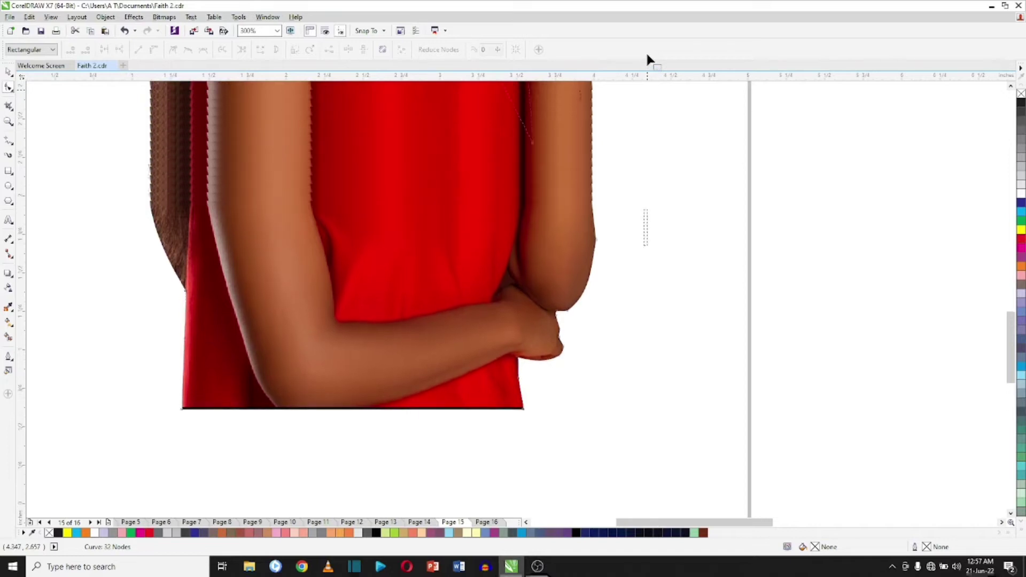
{"action": "scroll", "coordinate": [579, 240], "scroll_direction": "up", "scroll_amount": 1}
{"action": "double_click", "coordinate": [614, 241]}
{"action": "key", "text": "Delete"}
{"action": "scroll", "coordinate": [782, 127], "scroll_direction": "up", "scroll_amount": 3}
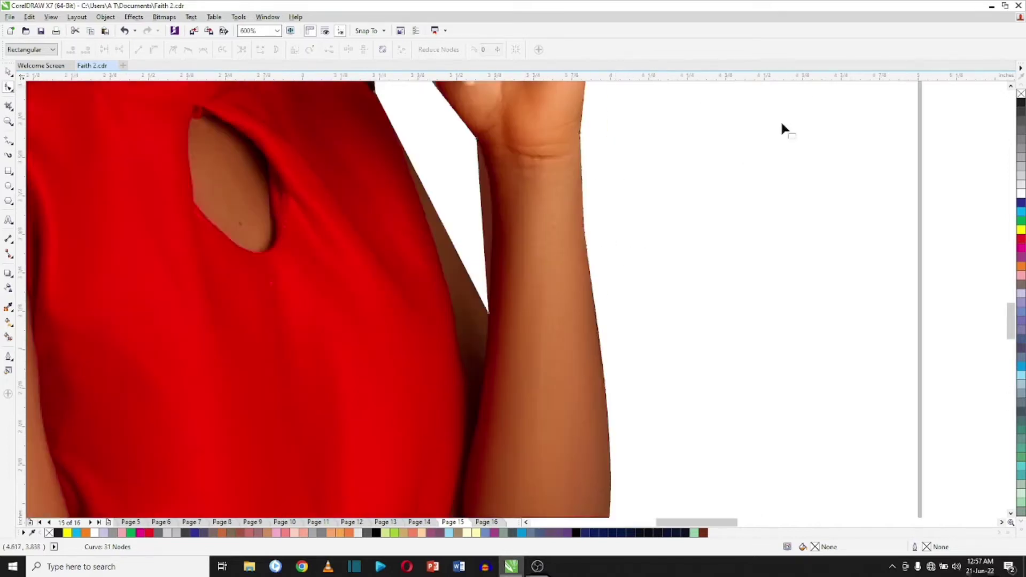
{"action": "double_click", "coordinate": [598, 332]}
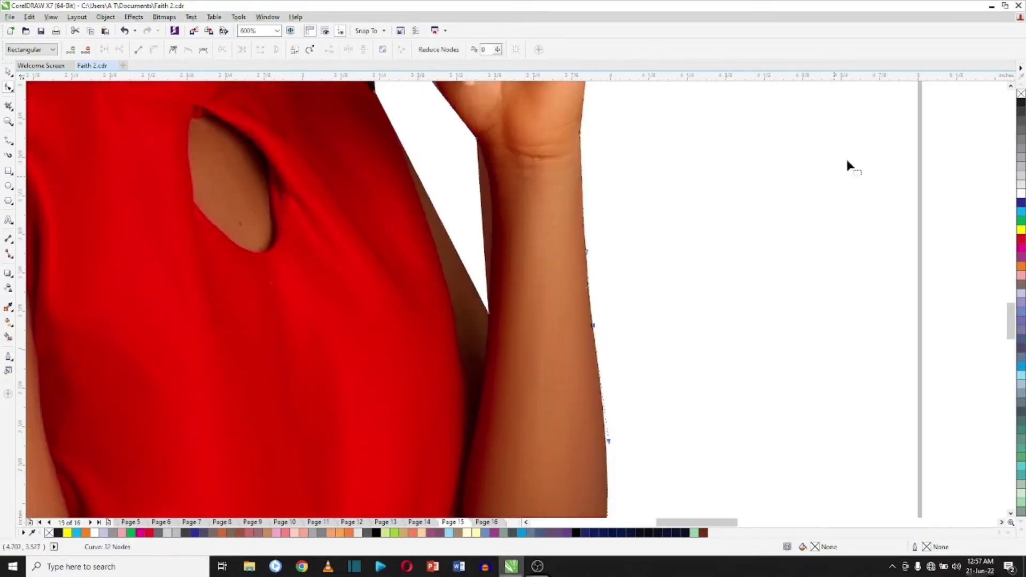
Add a node at the outer side of the raised wrist, pull it outward and curve its edge to include the wrist.
{"action": "scroll", "coordinate": [719, 174], "scroll_direction": "up", "scroll_amount": 3}
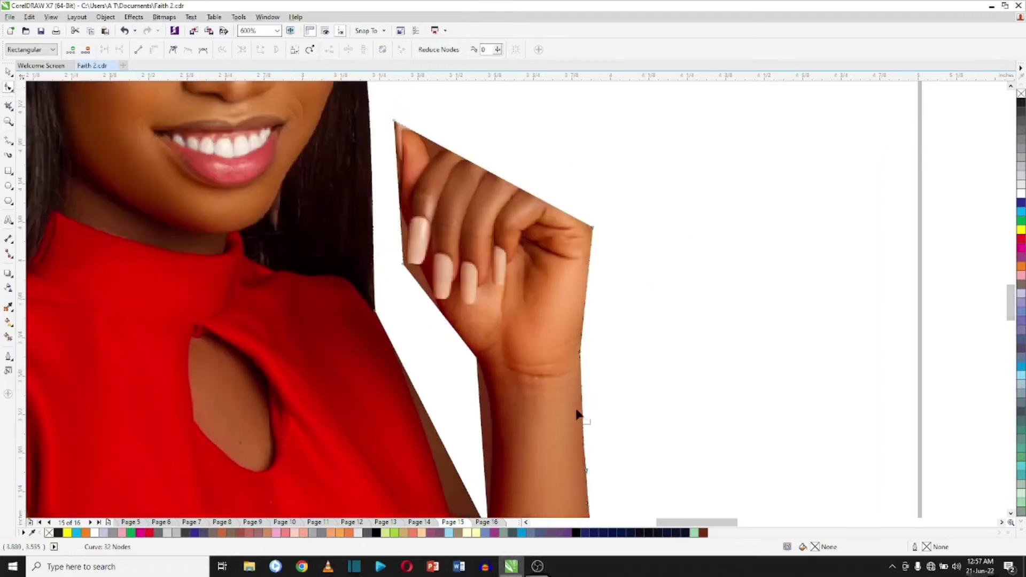
{"action": "scroll", "coordinate": [577, 414], "scroll_direction": "up", "scroll_amount": 2}
{"action": "double_click", "coordinate": [579, 359]}
{"action": "left_click_drag", "start_coordinate": [579, 360], "coordinate": [619, 344]}
{"action": "right_click", "coordinate": [616, 343]}
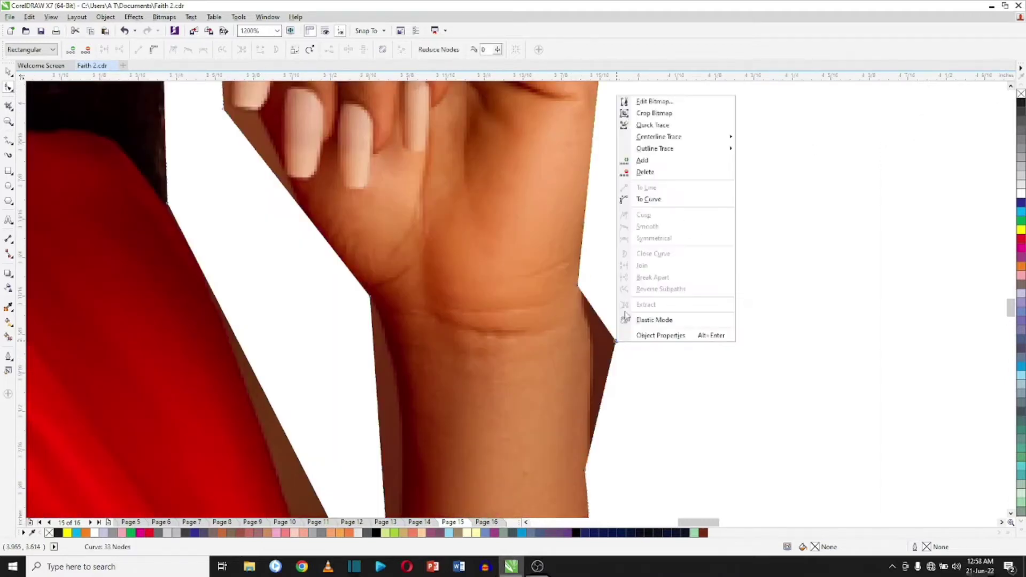
{"action": "left_click", "coordinate": [648, 199]}
{"action": "left_click_drag", "start_coordinate": [600, 392], "coordinate": [591, 344]}
{"action": "double_click", "coordinate": [615, 341]}
Curve the forearm edge below the wrist and tighten it to the skin by moving and removing nodes.
{"action": "right_click", "coordinate": [588, 402]}
{"action": "left_click", "coordinate": [620, 259]}
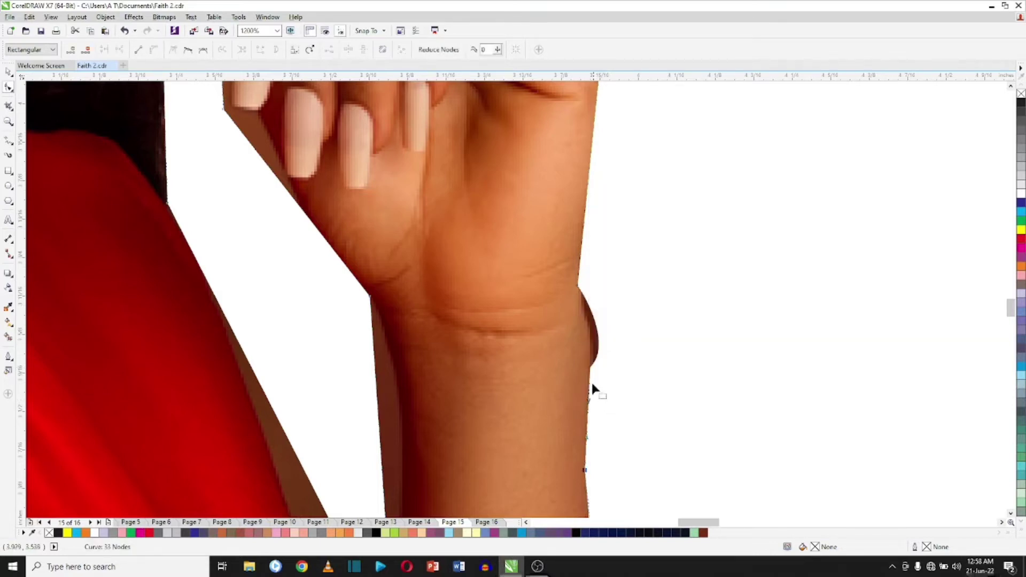
{"action": "mouse_move", "coordinate": [593, 389]}
{"action": "left_mouse_down"}
{"action": "mouse_move", "coordinate": [591, 367]}
{"action": "mouse_move", "coordinate": [595, 394]}
{"action": "mouse_move", "coordinate": [591, 376]}
{"action": "left_mouse_up"}
{"action": "left_click_drag", "start_coordinate": [597, 315], "coordinate": [597, 329]}
{"action": "left_click_drag", "start_coordinate": [577, 285], "coordinate": [580, 308]}
{"action": "scroll", "coordinate": [598, 333], "scroll_direction": "up", "scroll_amount": 2}
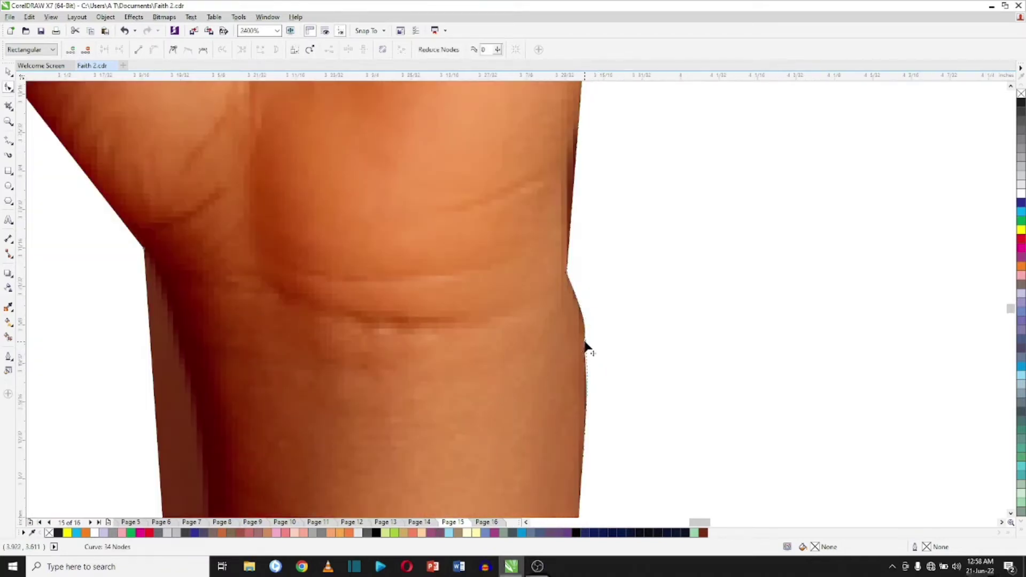
{"action": "scroll", "coordinate": [582, 202], "scroll_direction": "down", "scroll_amount": 2}
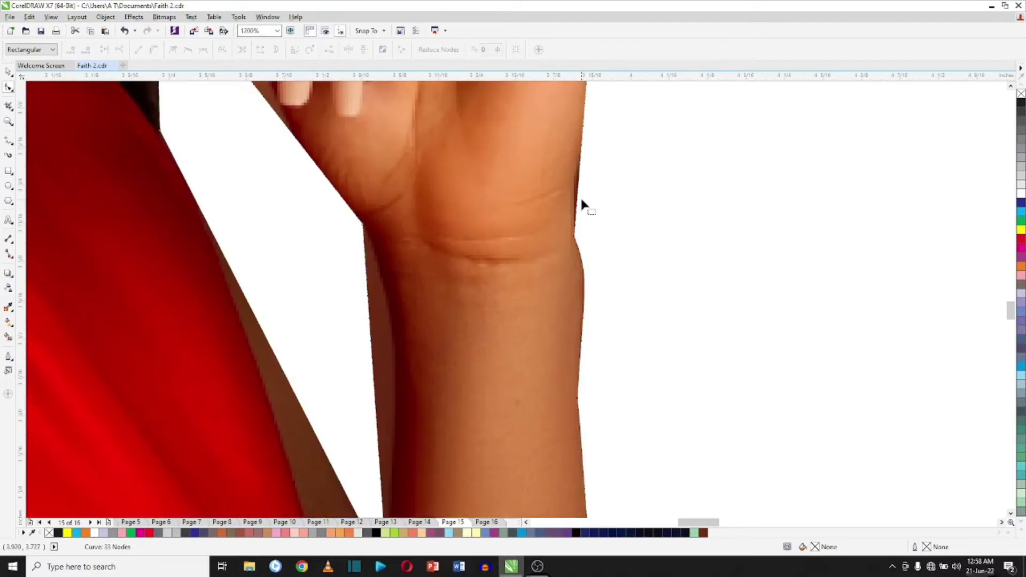
{"action": "double_click", "coordinate": [575, 402]}
{"action": "left_click_drag", "start_coordinate": [584, 305], "coordinate": [583, 303]}
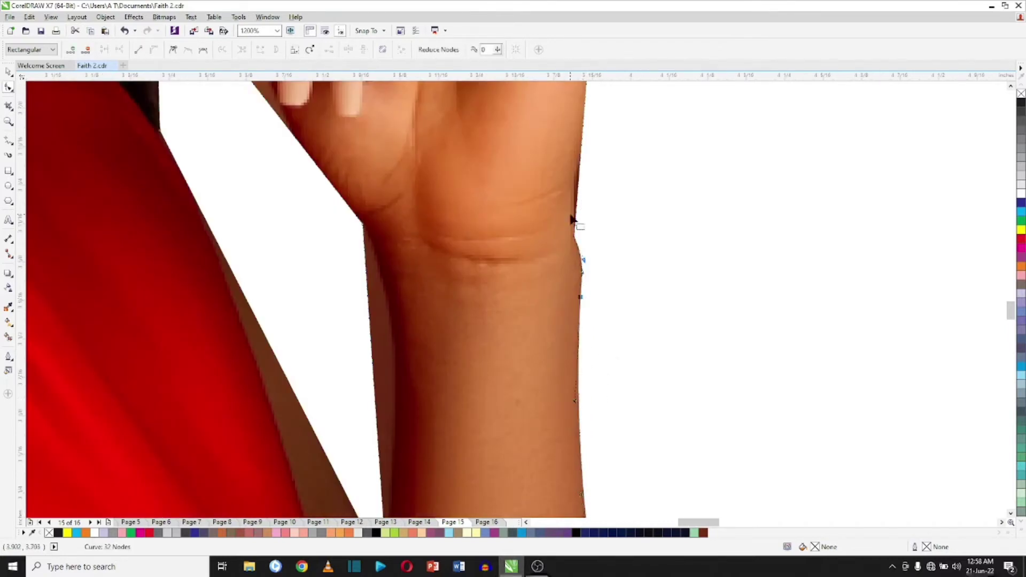
Convert the palm's outer edge to a curve and bend it outward to follow the side of the hand.
{"action": "scroll", "coordinate": [573, 223], "scroll_direction": "up", "scroll_amount": 3}
{"action": "right_click", "coordinate": [630, 300]}
{"action": "left_click", "coordinate": [664, 403]}
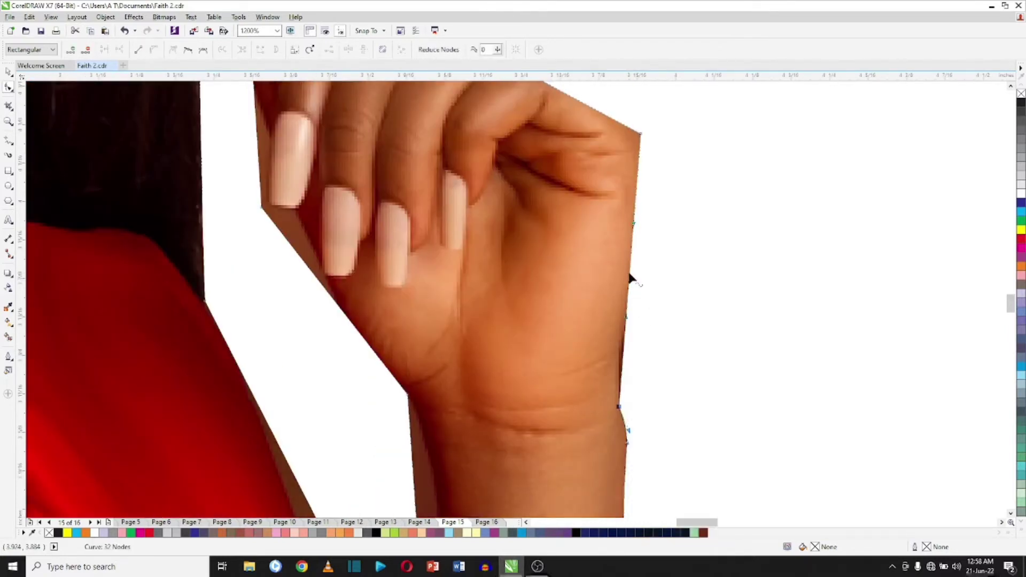
{"action": "left_click_drag", "start_coordinate": [631, 275], "coordinate": [639, 228]}
{"action": "left_click", "coordinate": [635, 398]}
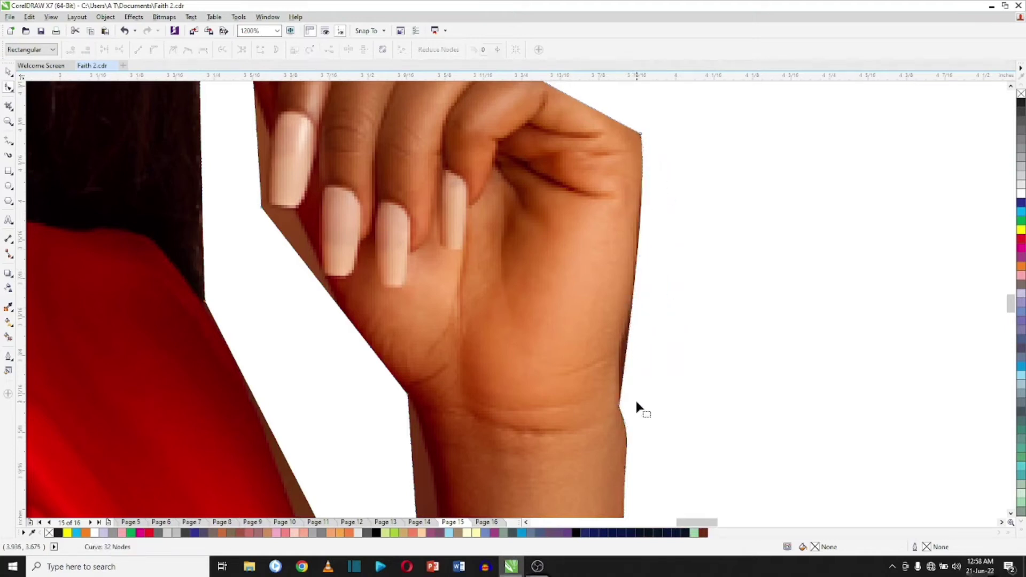
Add a node above the wrist crease, pull it in to the skin and remove the surplus node below it.
{"action": "double_click", "coordinate": [622, 383]}
{"action": "left_click_drag", "start_coordinate": [623, 383], "coordinate": [617, 350]}
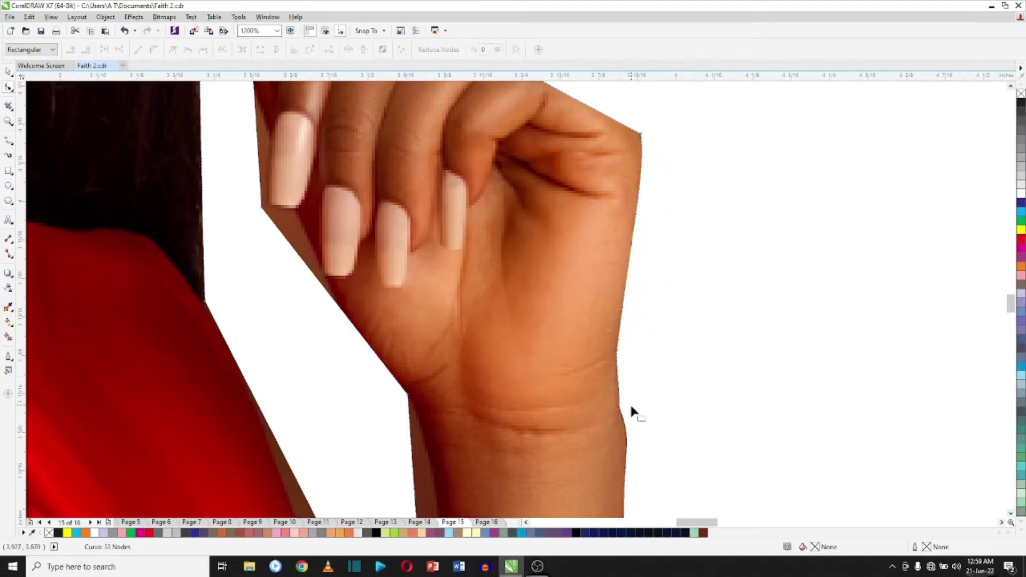
{"action": "double_click", "coordinate": [621, 419]}
{"action": "scroll", "coordinate": [620, 420], "scroll_direction": "up", "scroll_amount": 2}
{"action": "double_click", "coordinate": [617, 393]}
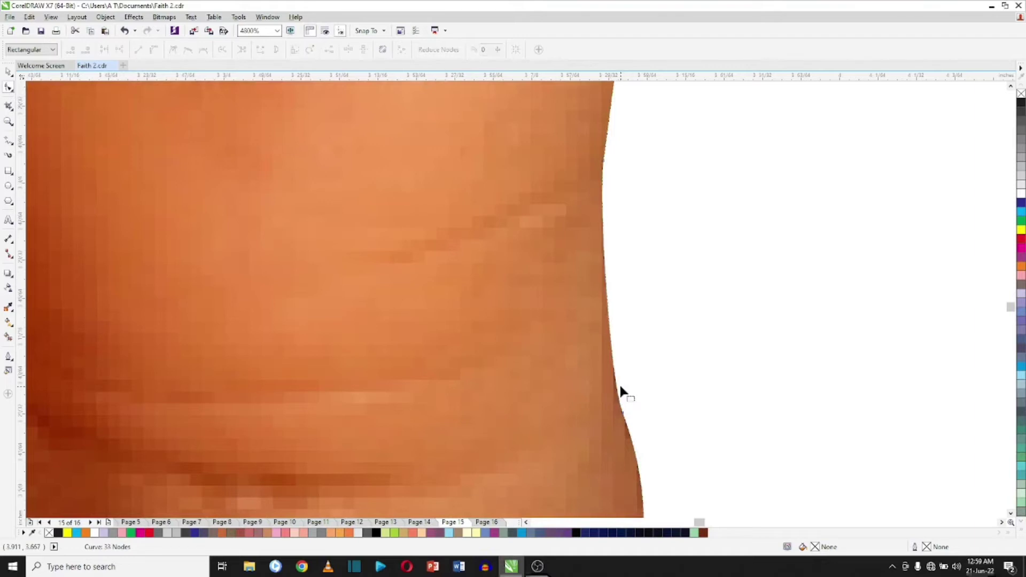
{"action": "scroll", "coordinate": [620, 383], "scroll_direction": "down", "scroll_amount": 2}
Refine the palm's outer edge by adjusting its nodes and bowing the segment slightly outward.
{"action": "left_click", "coordinate": [1010, 87]}
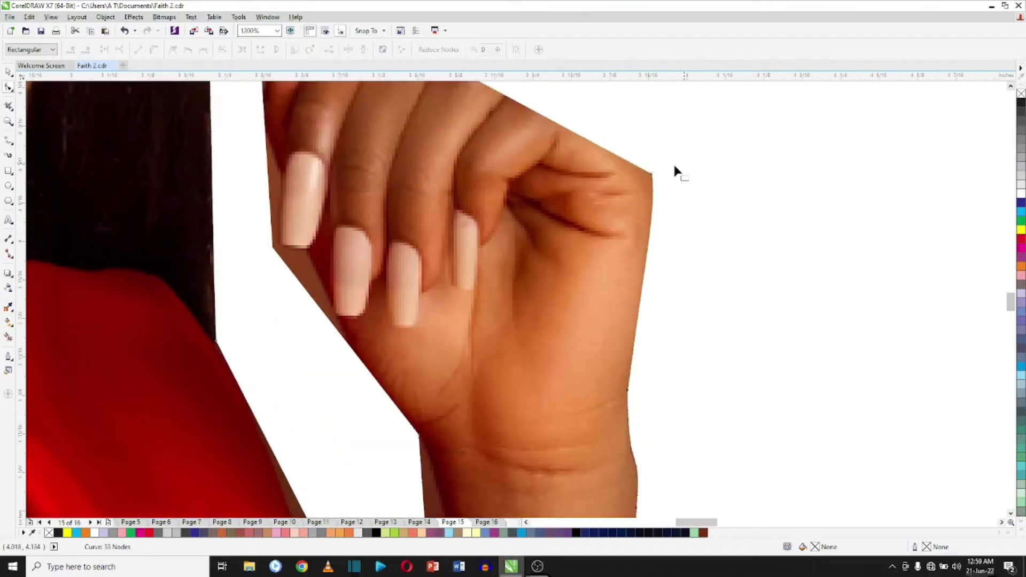
{"action": "double_click", "coordinate": [649, 229]}
{"action": "left_click_drag", "start_coordinate": [637, 326], "coordinate": [647, 329]}
{"action": "key", "text": "Delete"}
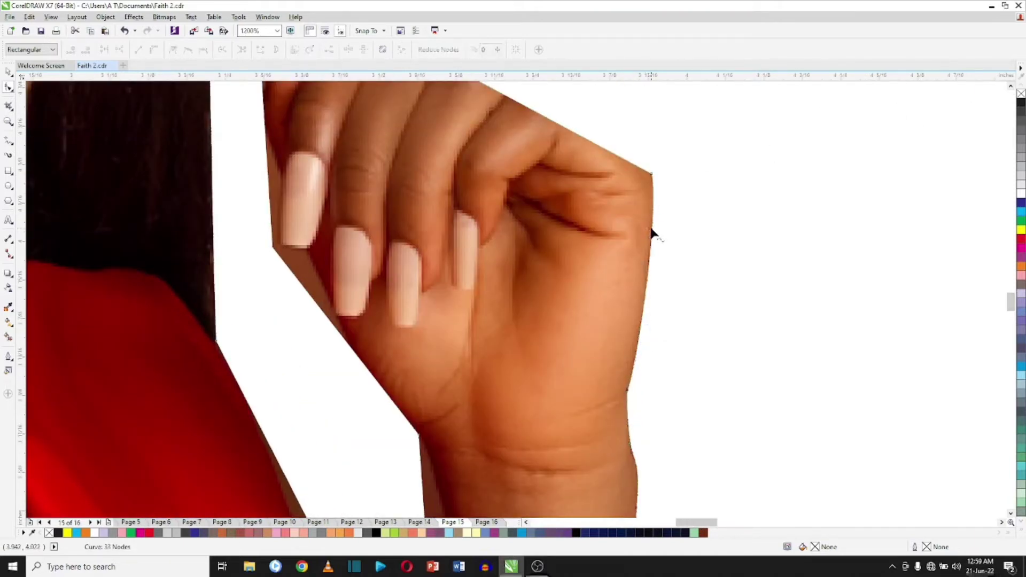
Convert the straight edge above the knuckles to a curve, bend it outward and add nodes to fit the outer knuckle.
{"action": "scroll", "coordinate": [451, 98], "scroll_direction": "down", "scroll_amount": 1}
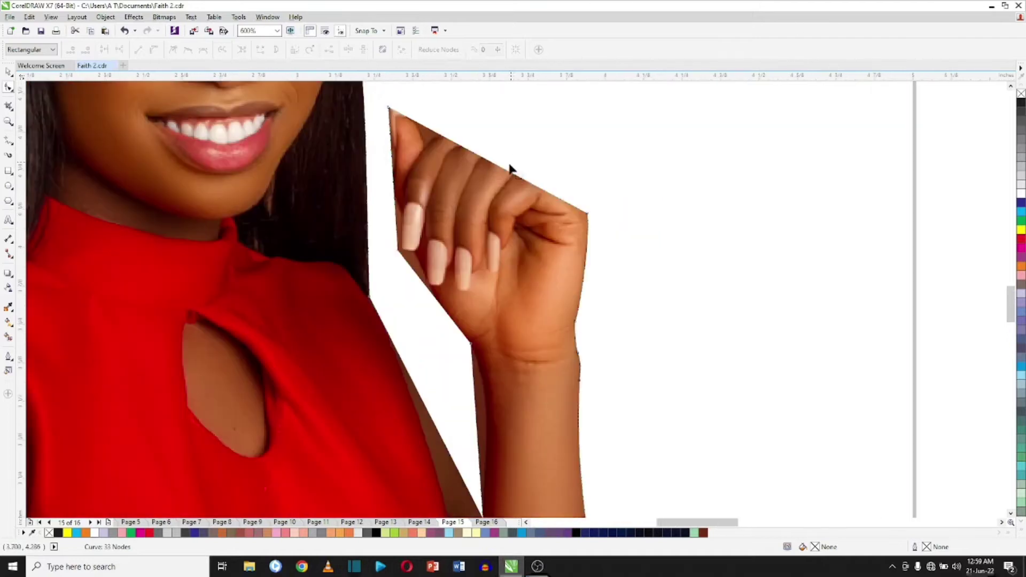
{"action": "right_click", "coordinate": [508, 171]}
{"action": "left_click", "coordinate": [498, 187]}
{"action": "left_click_drag", "start_coordinate": [510, 175], "coordinate": [565, 187]}
{"action": "double_click", "coordinate": [569, 192]}
{"action": "scroll", "coordinate": [514, 176], "scroll_direction": "up", "scroll_amount": 1}
{"action": "double_click", "coordinate": [541, 153]}
{"action": "left_click_drag", "start_coordinate": [542, 153], "coordinate": [541, 158]}
Add nodes along the middle knuckles and shift them so the outline follows the skin.
{"action": "double_click", "coordinate": [459, 119]}
{"action": "left_click_drag", "start_coordinate": [459, 119], "coordinate": [412, 111]}
{"action": "left_click", "coordinate": [417, 109]}
{"action": "key", "text": "ctrl+z"}
{"action": "double_click", "coordinate": [417, 109]}
{"action": "scroll", "coordinate": [493, 147], "scroll_direction": "up", "scroll_amount": 1}
{"action": "double_click", "coordinate": [490, 134]}
{"action": "left_click_drag", "start_coordinate": [490, 134], "coordinate": [488, 130]}
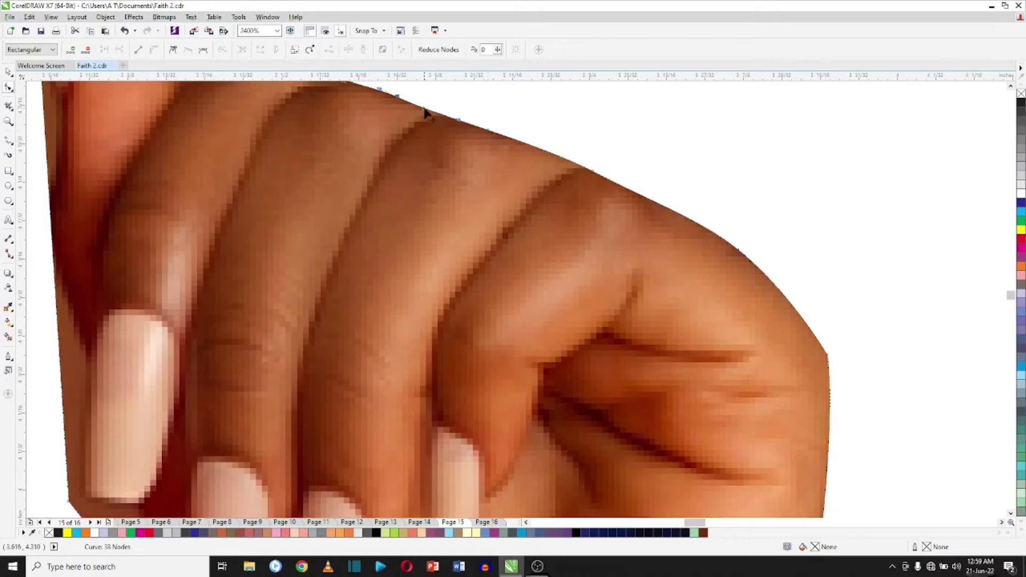
Reshape the outline between the raised finger and the next knuckle with added nodes, deleting the surplus one.
{"action": "scroll", "coordinate": [425, 109], "scroll_direction": "down", "scroll_amount": 1}
{"action": "double_click", "coordinate": [298, 193]}
{"action": "left_click_drag", "start_coordinate": [298, 194], "coordinate": [325, 181]}
{"action": "double_click", "coordinate": [314, 230]}
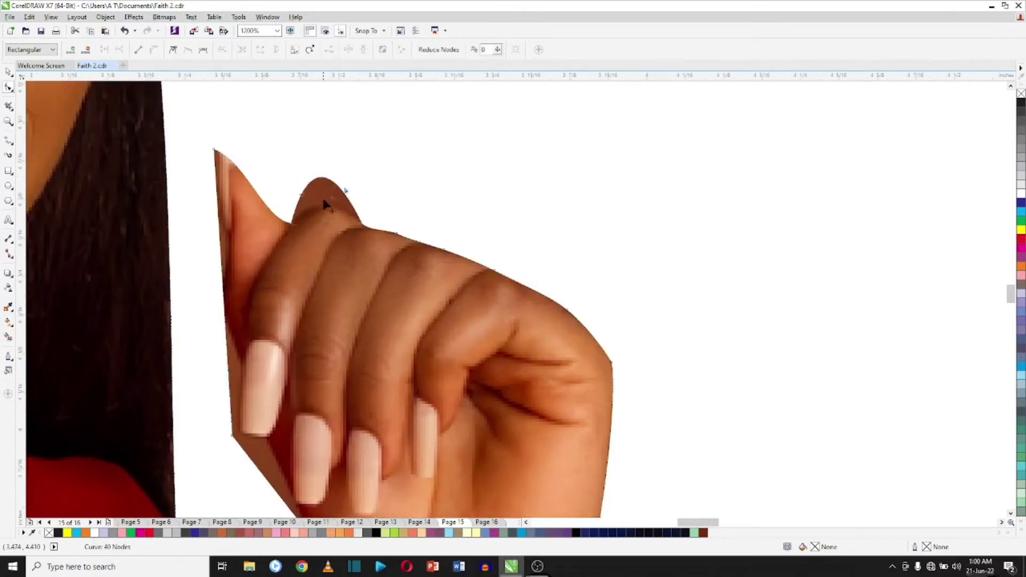
{"action": "key", "text": "Delete"}
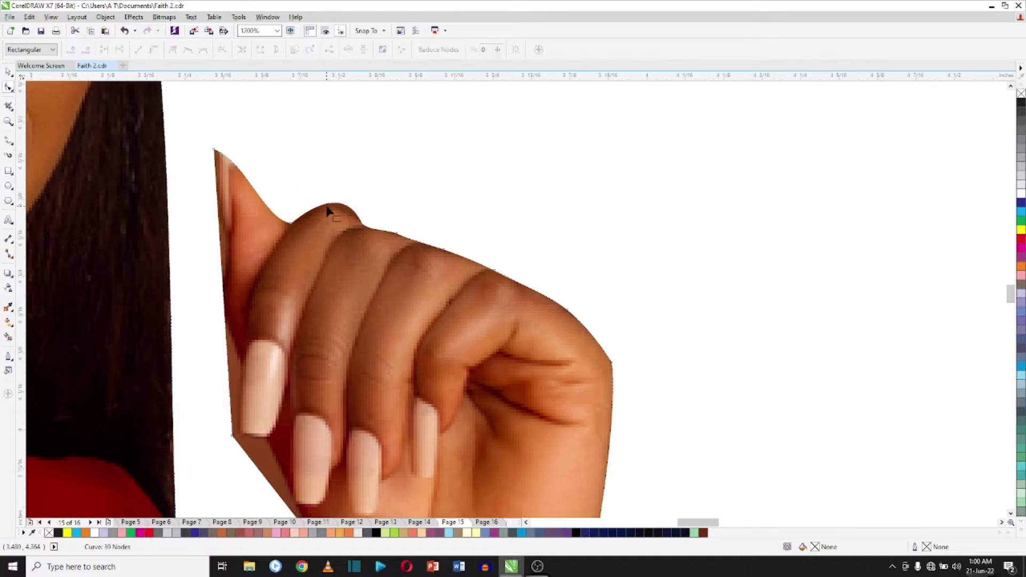
Add nodes on the knuckle beside the raised finger and adjust them to round the outline over it.
{"action": "double_click", "coordinate": [328, 211]}
{"action": "scroll", "coordinate": [323, 214], "scroll_direction": "up", "scroll_amount": 1}
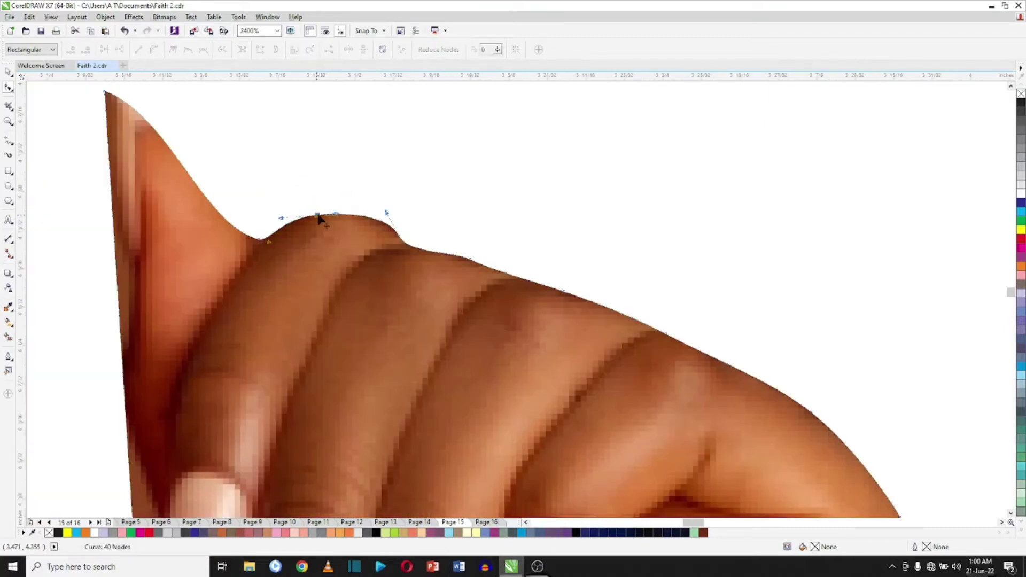
{"action": "left_click_drag", "start_coordinate": [317, 215], "coordinate": [288, 218]}
{"action": "double_click", "coordinate": [282, 225]}
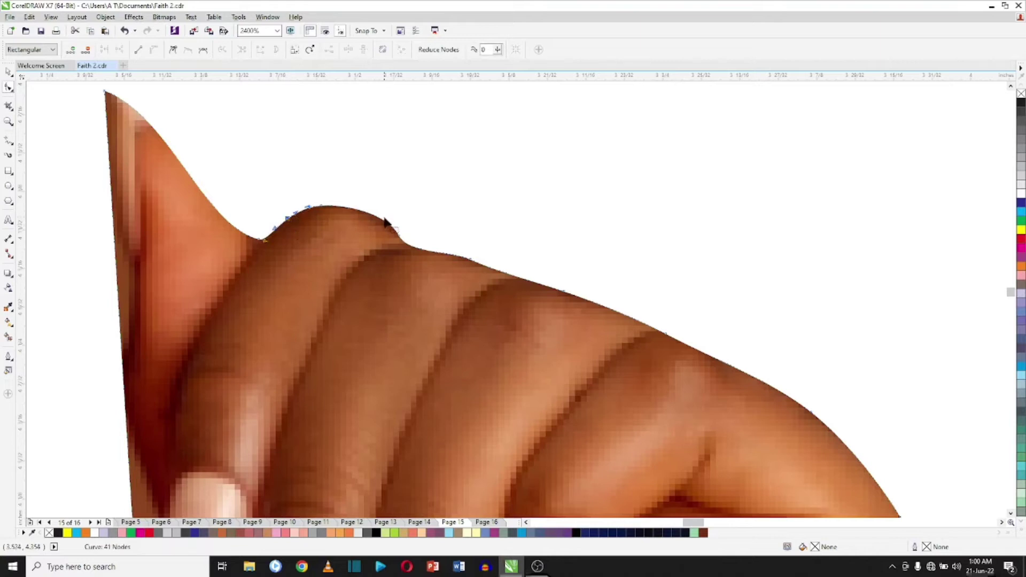
{"action": "left_click", "coordinate": [422, 214]}
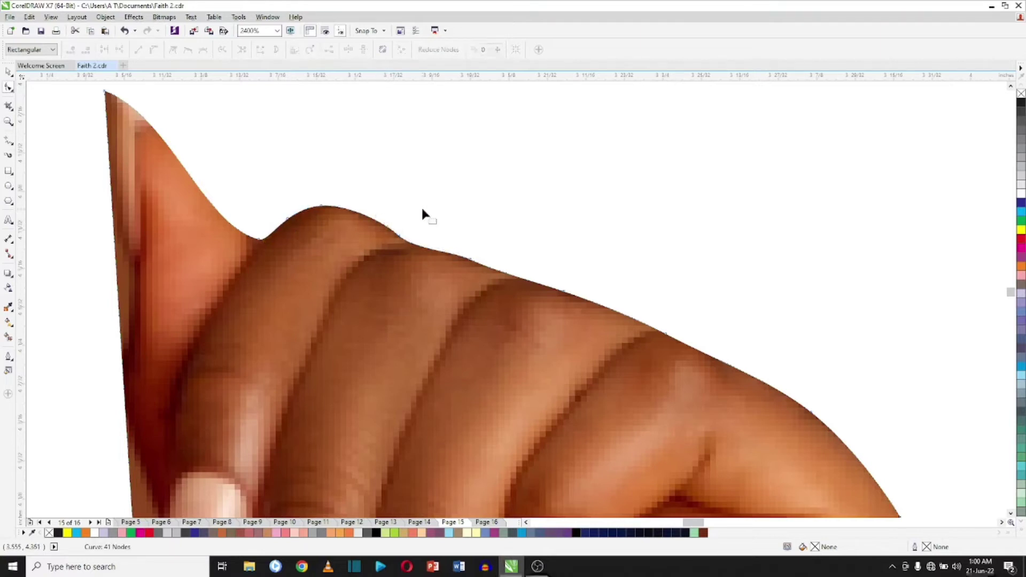
Pull the raised finger's outer edge out to the skin with a new node and straighten its lower segment with To Line.
{"action": "left_click", "coordinate": [293, 220]}
{"action": "double_click", "coordinate": [212, 203]}
{"action": "left_click_drag", "start_coordinate": [212, 203], "coordinate": [220, 160]}
{"action": "right_click", "coordinate": [259, 239]}
{"action": "left_click", "coordinate": [302, 333]}
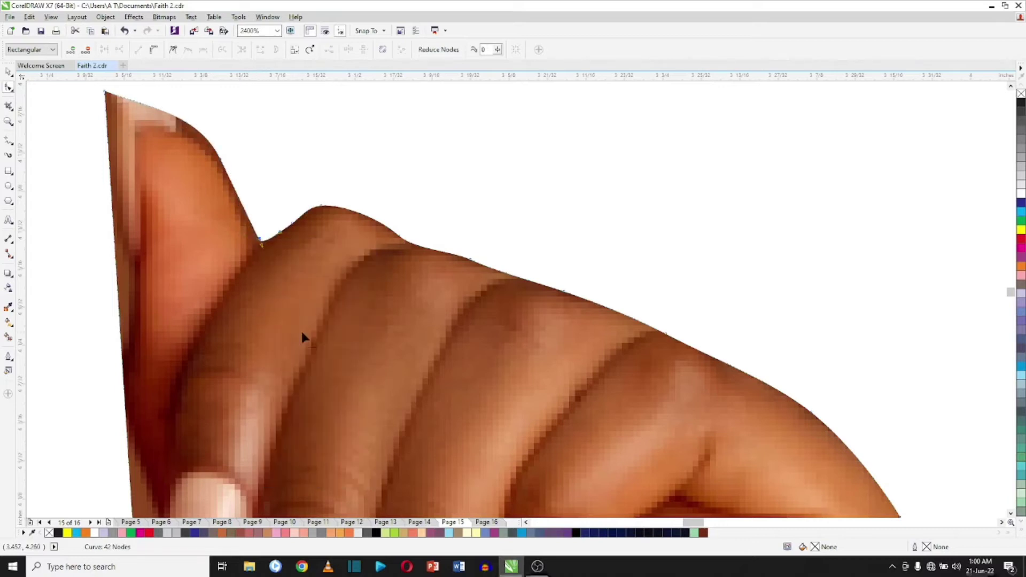
{"action": "double_click", "coordinate": [292, 221]}
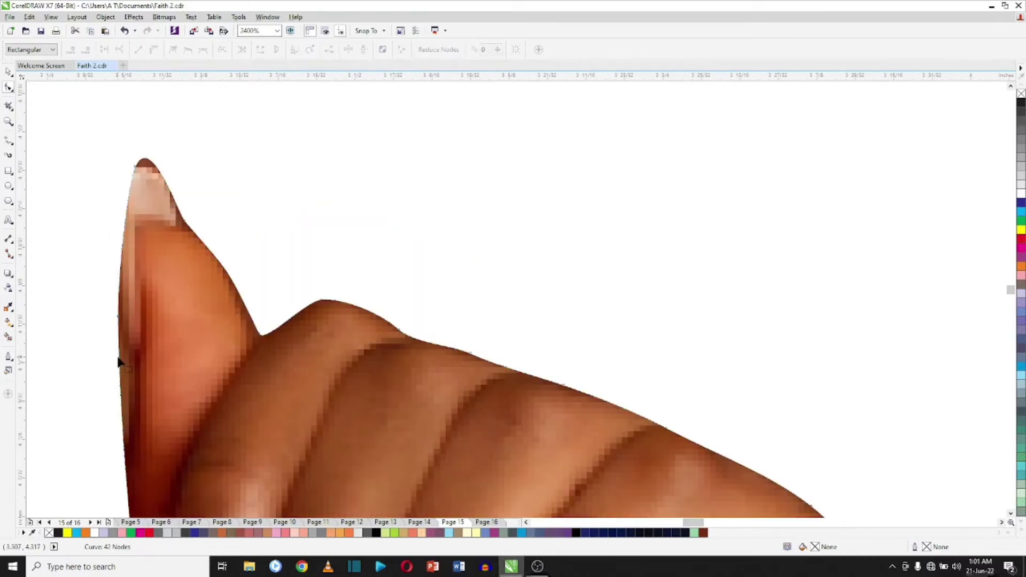
Add a node on the raised finger's inner edge, pull it in to the skin and move the tip node onto the nail.
{"action": "double_click", "coordinate": [121, 360]}
{"action": "left_click_drag", "start_coordinate": [121, 360], "coordinate": [133, 362]}
{"action": "left_click_drag", "start_coordinate": [135, 172], "coordinate": [156, 175]}
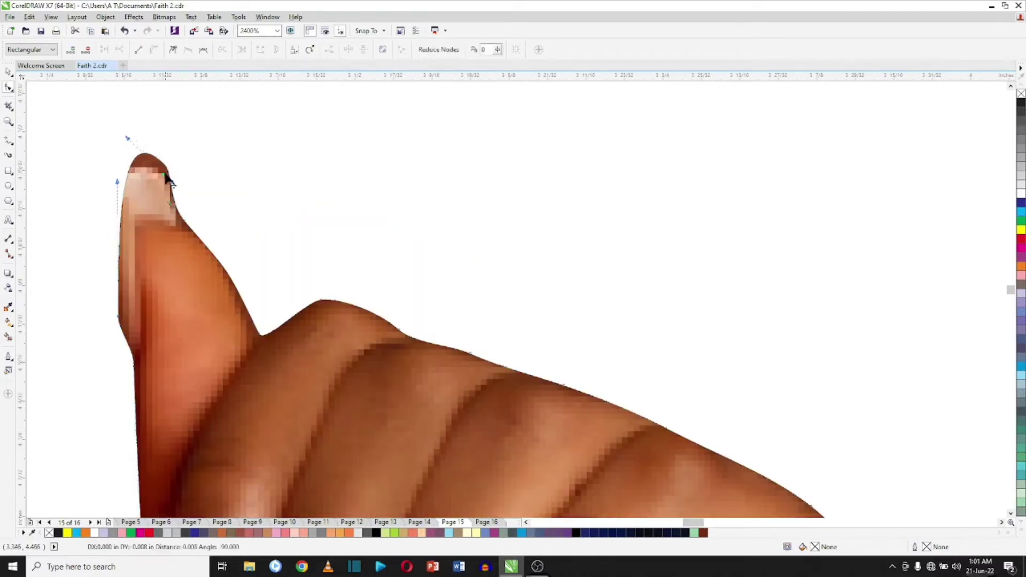
Convert the raised finger's inner nail side to a straight line and its tip edge to a curve fitted to the nail.
{"action": "right_click", "coordinate": [119, 269]}
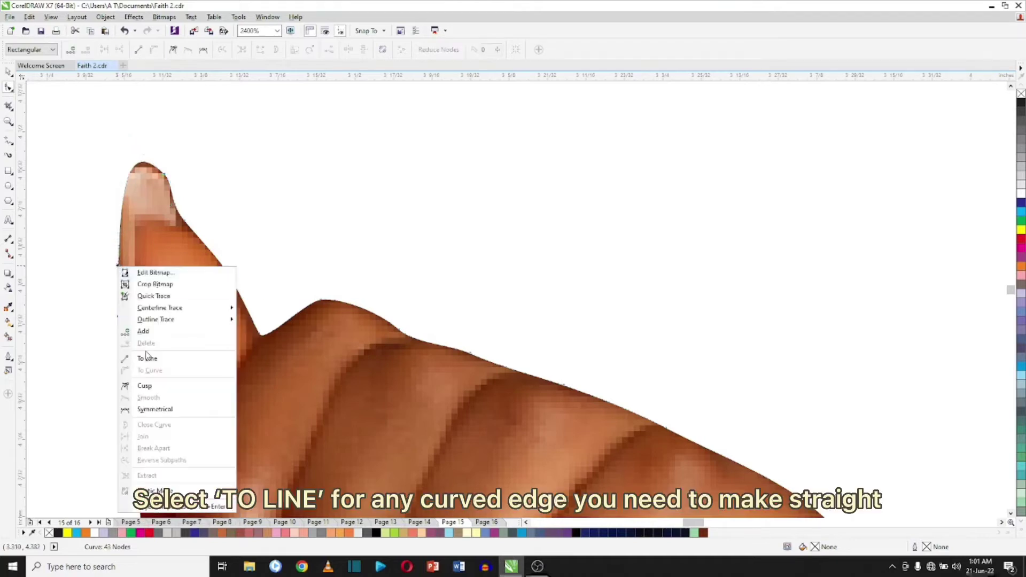
{"action": "left_click", "coordinate": [149, 358]}
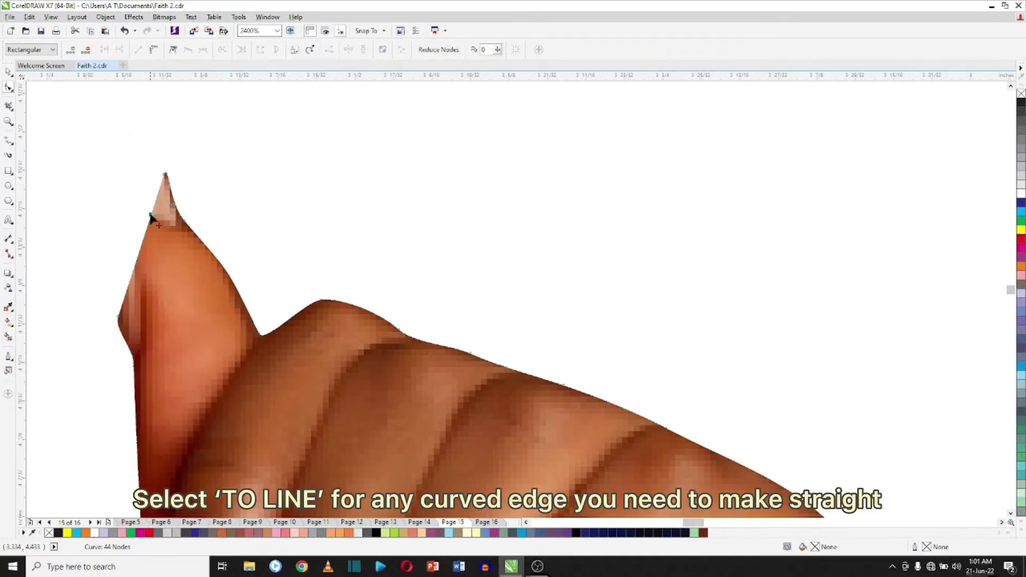
{"action": "key", "text": "ctrl+z"}
{"action": "right_click", "coordinate": [138, 172]}
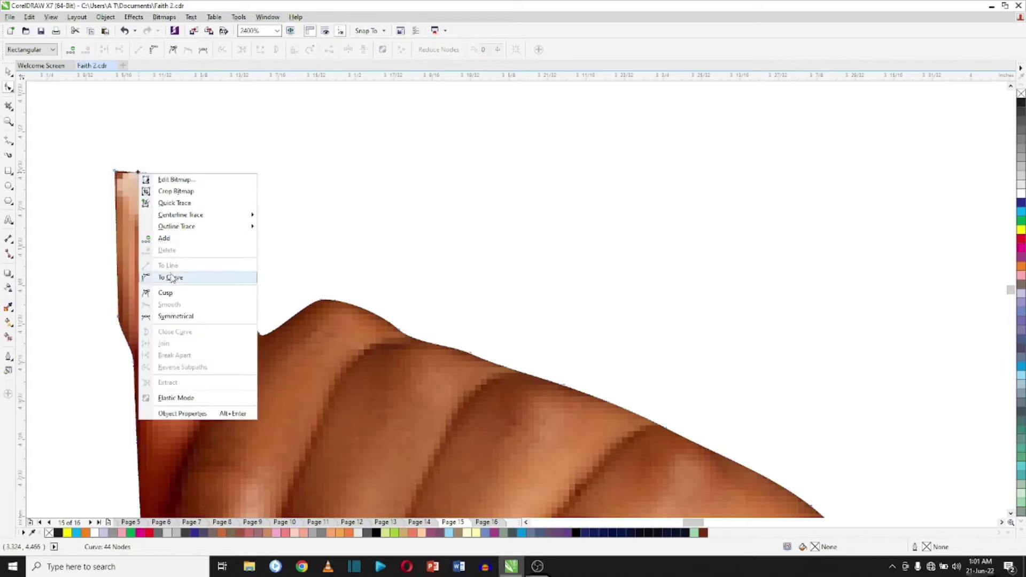
{"action": "left_click", "coordinate": [171, 277]}
{"action": "mouse_move", "coordinate": [116, 171]}
{"action": "left_mouse_down"}
{"action": "mouse_move", "coordinate": [115, 181]}
{"action": "mouse_move", "coordinate": [151, 158]}
{"action": "mouse_move", "coordinate": [119, 188]}
{"action": "left_mouse_up"}
Delete the surplus node by the raised finger's nail and adjust the node beneath it to fit the inner edge.
{"action": "scroll", "coordinate": [132, 369], "scroll_direction": "down", "scroll_amount": 2}
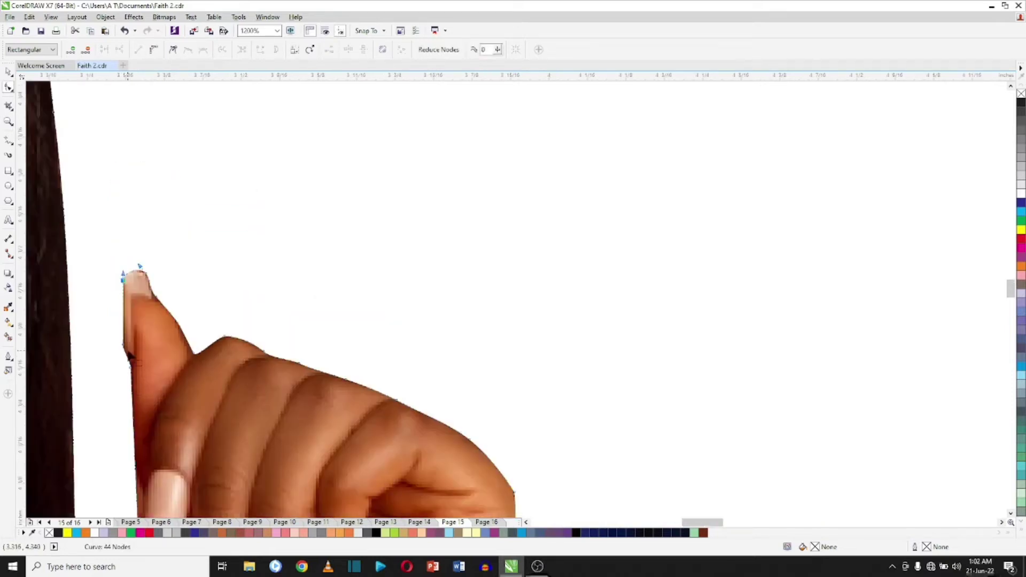
{"action": "key", "text": "Delete"}
{"action": "scroll", "coordinate": [129, 352], "scroll_direction": "up", "scroll_amount": 2}
{"action": "mouse_move", "coordinate": [131, 344]}
{"action": "left_mouse_down"}
{"action": "mouse_move", "coordinate": [103, 335]}
{"action": "mouse_move", "coordinate": [122, 350]}
{"action": "left_mouse_up"}
{"action": "scroll", "coordinate": [134, 321], "scroll_direction": "down", "scroll_amount": 2}
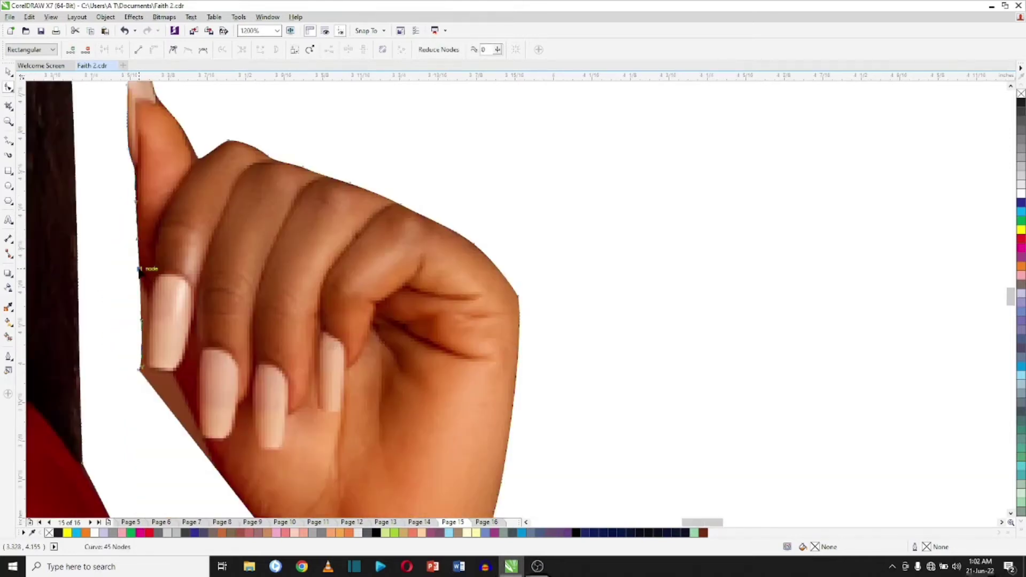
Refine the hand's inner edge between the raised finger and the nearest fingernail by moving its nodes to the skin.
{"action": "scroll", "coordinate": [129, 199], "scroll_direction": "up", "scroll_amount": 2}
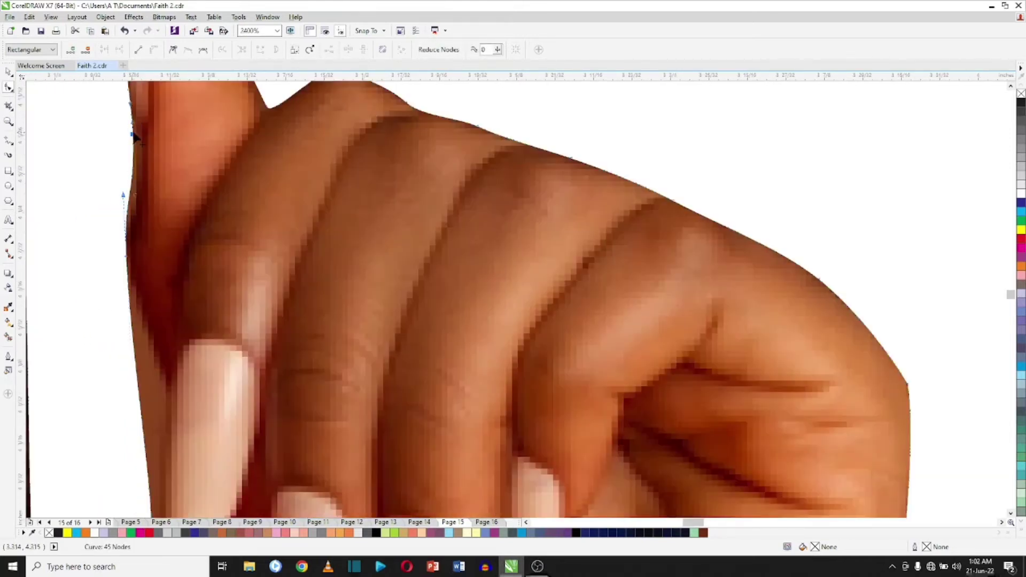
{"action": "scroll", "coordinate": [135, 137], "scroll_direction": "up", "scroll_amount": 2}
{"action": "left_click_drag", "start_coordinate": [131, 137], "coordinate": [139, 139]}
{"action": "left_click_drag", "start_coordinate": [113, 256], "coordinate": [116, 325]}
{"action": "left_click_drag", "start_coordinate": [119, 384], "coordinate": [124, 406]}
{"action": "scroll", "coordinate": [785, 447], "scroll_direction": "down", "scroll_amount": 2}
{"action": "scroll", "coordinate": [137, 270], "scroll_direction": "up", "scroll_amount": 1}
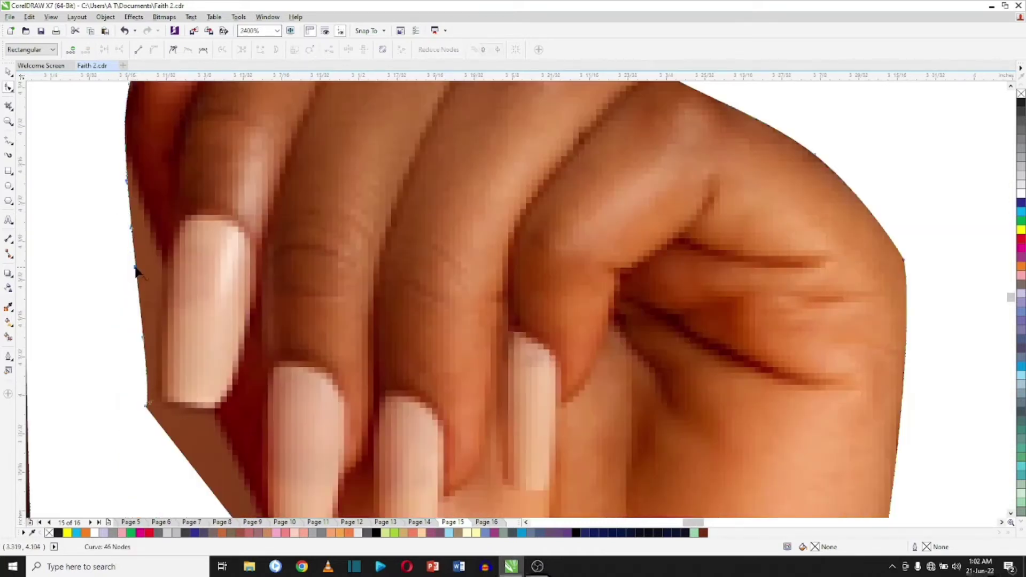
{"action": "left_click_drag", "start_coordinate": [126, 140], "coordinate": [129, 138]}
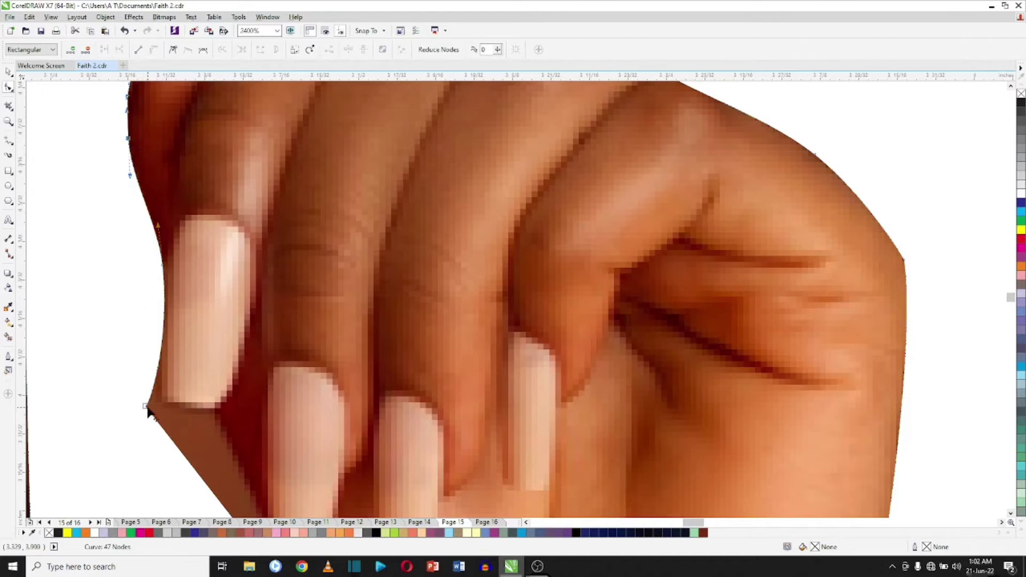
Fit the outline around the side and tip of the outermost fingernail by repositioning and adding nodes.
{"action": "double_click", "coordinate": [147, 407]}
{"action": "left_click_drag", "start_coordinate": [171, 335], "coordinate": [157, 342]}
{"action": "left_click_drag", "start_coordinate": [155, 370], "coordinate": [184, 410]}
{"action": "double_click", "coordinate": [166, 428]}
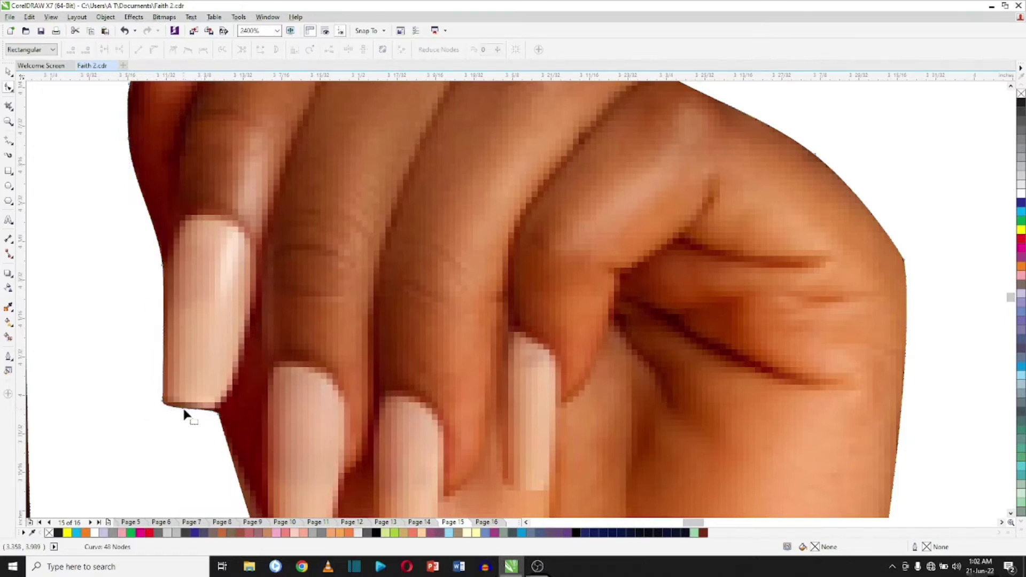
Add a node on the palm's inner edge beside the second fingernail and save the document.
{"action": "scroll", "coordinate": [183, 414], "scroll_direction": "down", "scroll_amount": 3}
{"action": "double_click", "coordinate": [281, 288]}
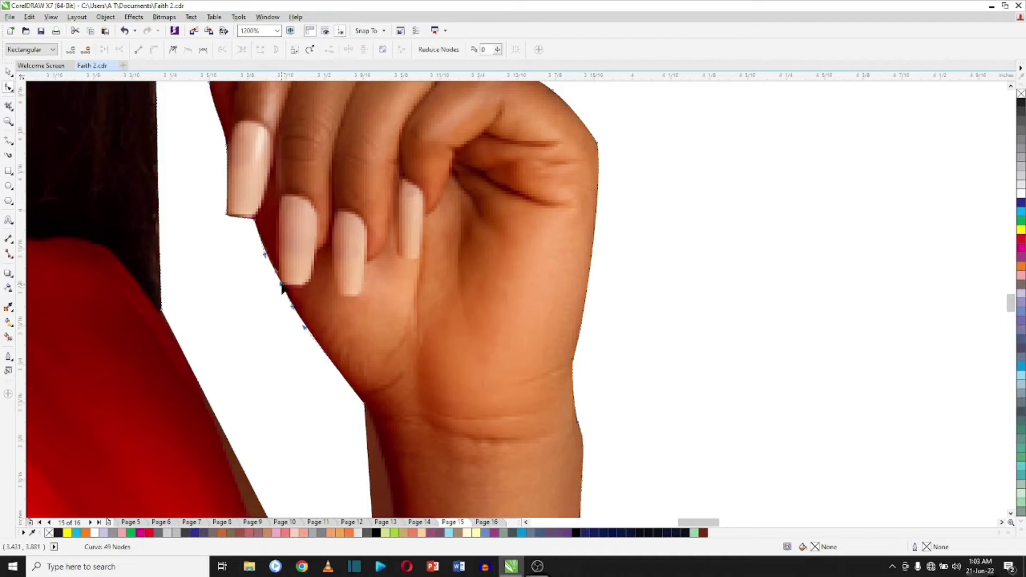
{"action": "key", "text": "ctrl+s"}
Nudge the node beside the second fingernail outward and bow the palm's inner edge down toward the wrist.
{"action": "left_click", "coordinate": [288, 319]}
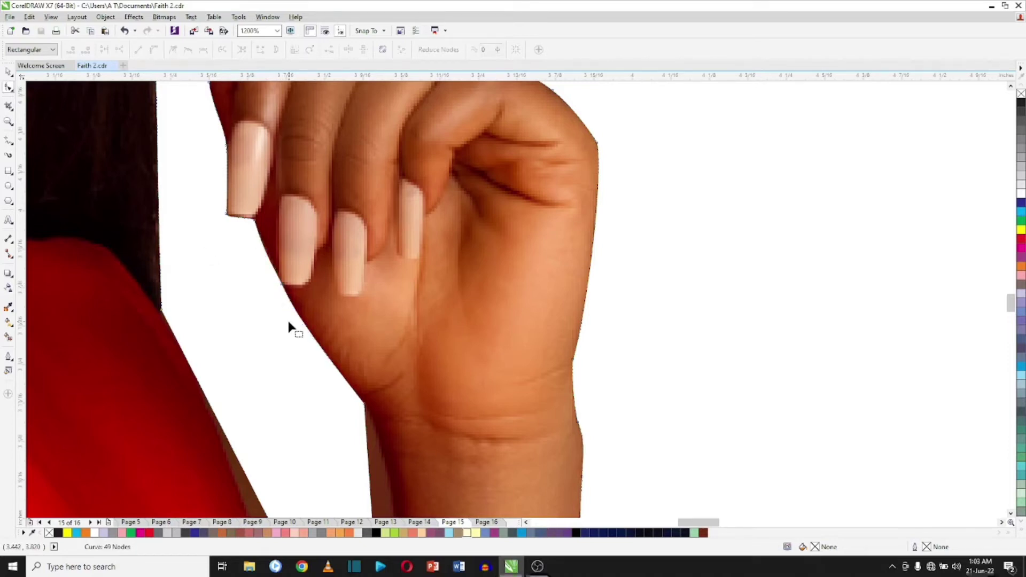
{"action": "left_click", "coordinate": [282, 285]}
{"action": "scroll", "coordinate": [284, 292], "scroll_direction": "up", "scroll_amount": 1}
{"action": "mouse_move", "coordinate": [279, 277]}
{"action": "left_mouse_down"}
{"action": "mouse_move", "coordinate": [259, 278]}
{"action": "mouse_move", "coordinate": [274, 276]}
{"action": "left_mouse_up"}
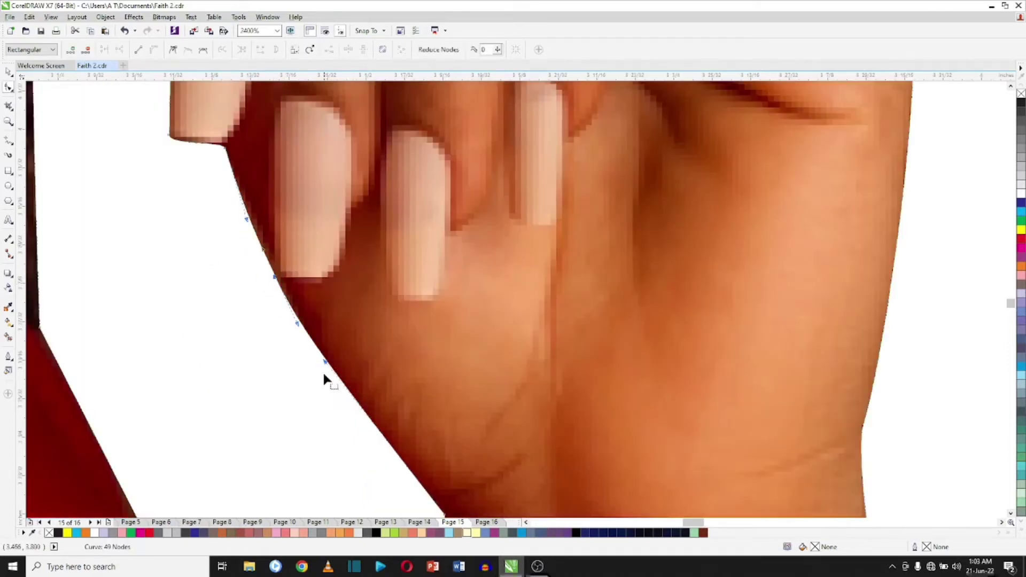
{"action": "scroll", "coordinate": [327, 368], "scroll_direction": "down", "scroll_amount": 1}
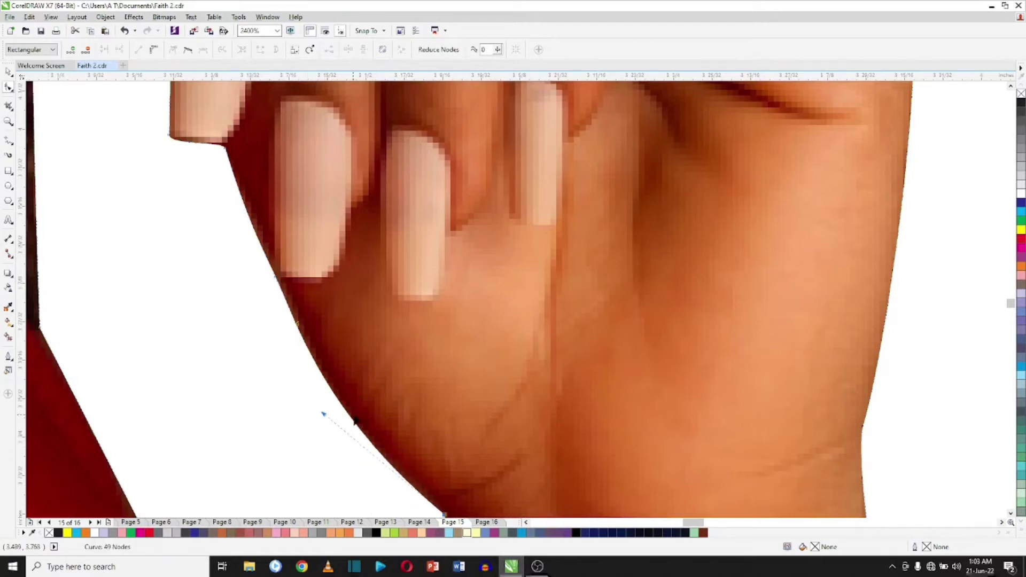
Convert the forearm's inner edge below the wrist to a curve and bend it in to the skin.
{"action": "scroll", "coordinate": [316, 416], "scroll_direction": "down", "scroll_amount": 2}
{"action": "scroll", "coordinate": [406, 497], "scroll_direction": "down", "scroll_amount": 1}
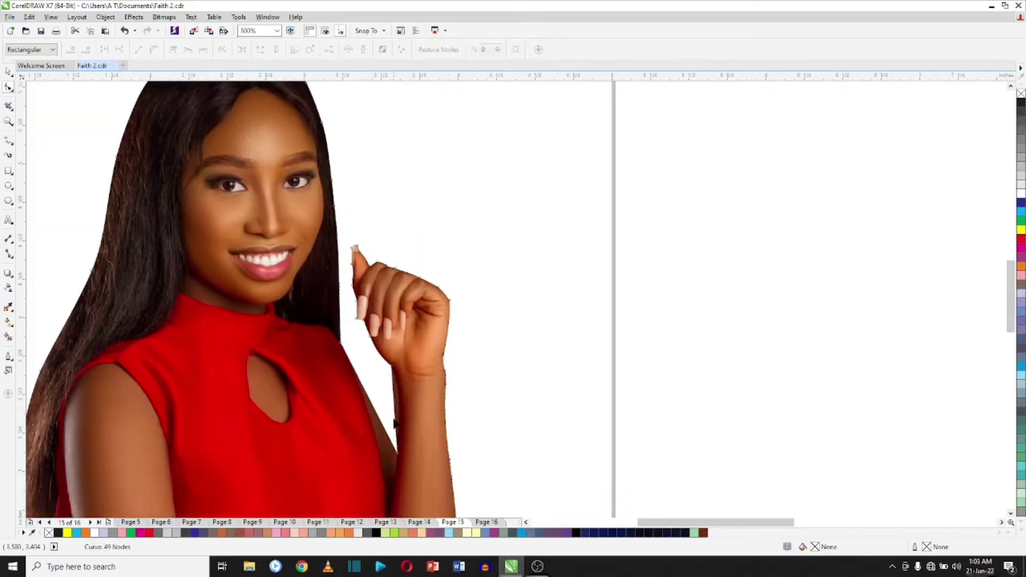
{"action": "scroll", "coordinate": [385, 368], "scroll_direction": "up", "scroll_amount": 1}
{"action": "left_click_drag", "start_coordinate": [385, 363], "coordinate": [400, 359]}
{"action": "key", "text": "ctrl+z"}
{"action": "right_click", "coordinate": [386, 365]}
{"action": "left_click", "coordinate": [419, 212]}
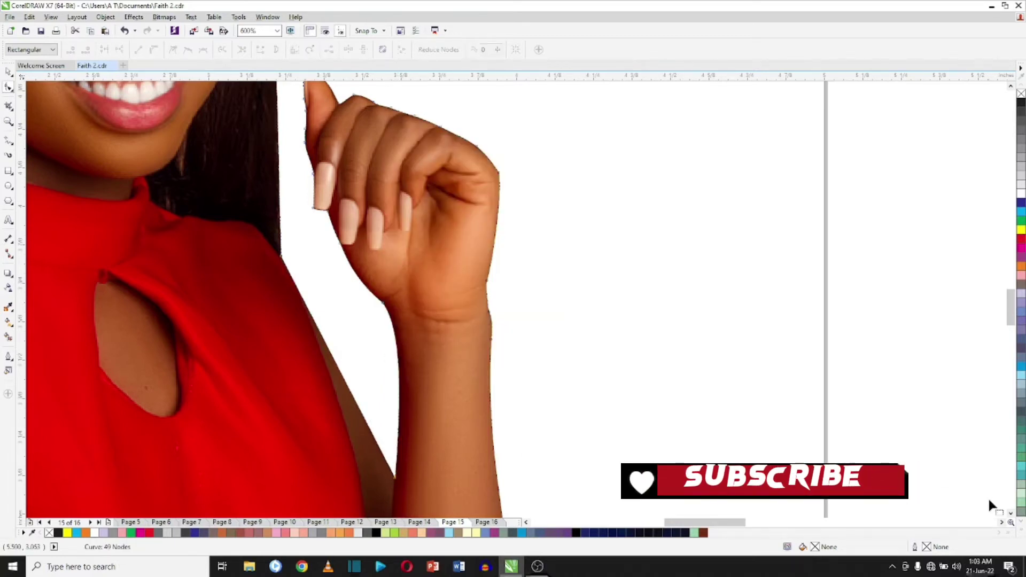
Convert the straight upper-arm edge beside the dress to a curve and bend it to follow the arm, adding a node.
{"action": "scroll", "coordinate": [324, 149], "scroll_direction": "down", "scroll_amount": 1}
{"action": "scroll", "coordinate": [350, 285], "scroll_direction": "up", "scroll_amount": 1}
{"action": "right_click", "coordinate": [351, 288]}
{"action": "left_click", "coordinate": [392, 378]}
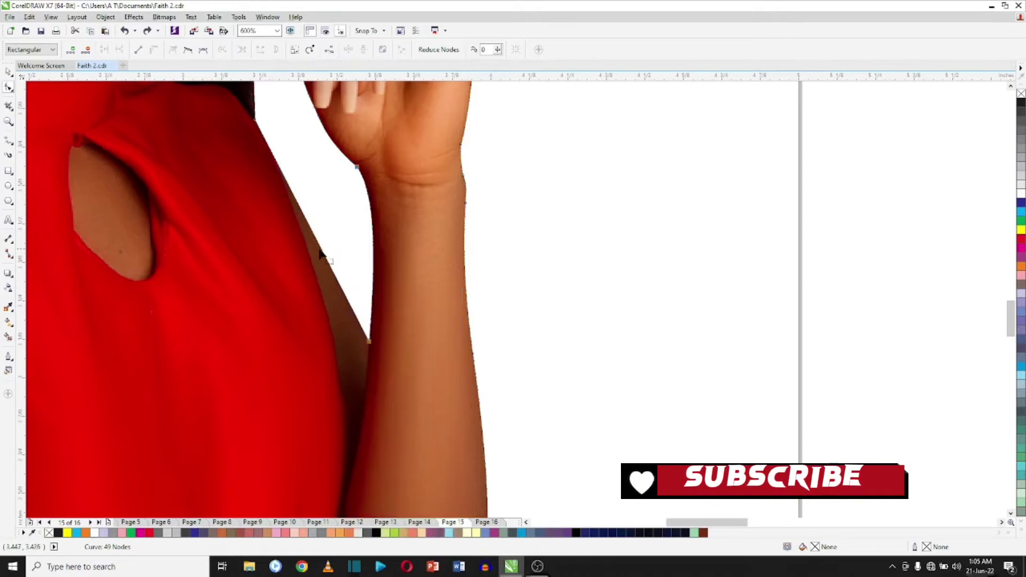
{"action": "left_click_drag", "start_coordinate": [323, 254], "coordinate": [345, 287]}
{"action": "double_click", "coordinate": [343, 287]}
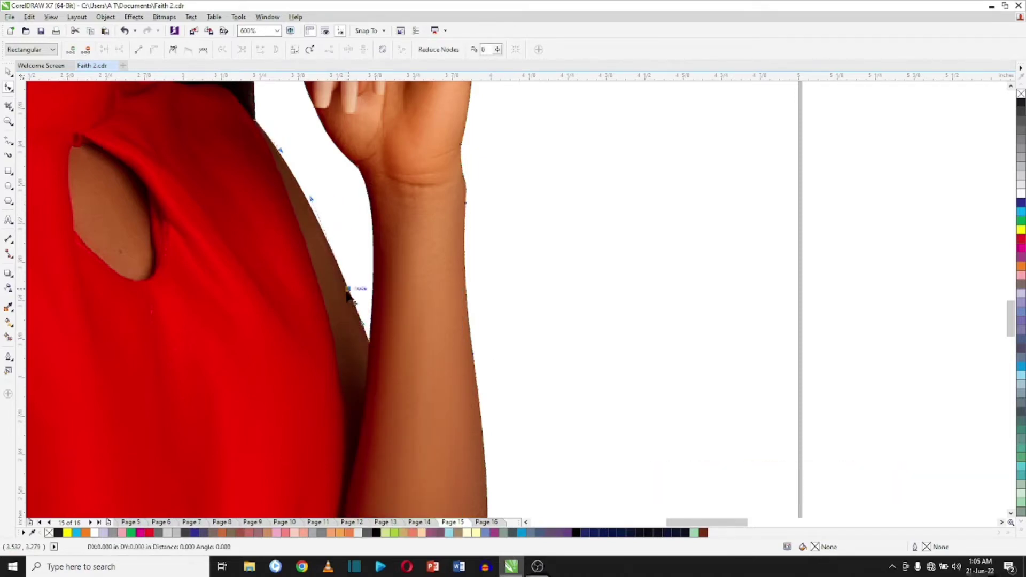
{"action": "left_click", "coordinate": [361, 232]}
Smooth the outline where the hair ends meet the dress shoulder by removing and adding nodes.
{"action": "scroll", "coordinate": [261, 126], "scroll_direction": "down", "scroll_amount": 1}
{"action": "scroll", "coordinate": [335, 117], "scroll_direction": "up", "scroll_amount": 2}
{"action": "double_click", "coordinate": [252, 213]}
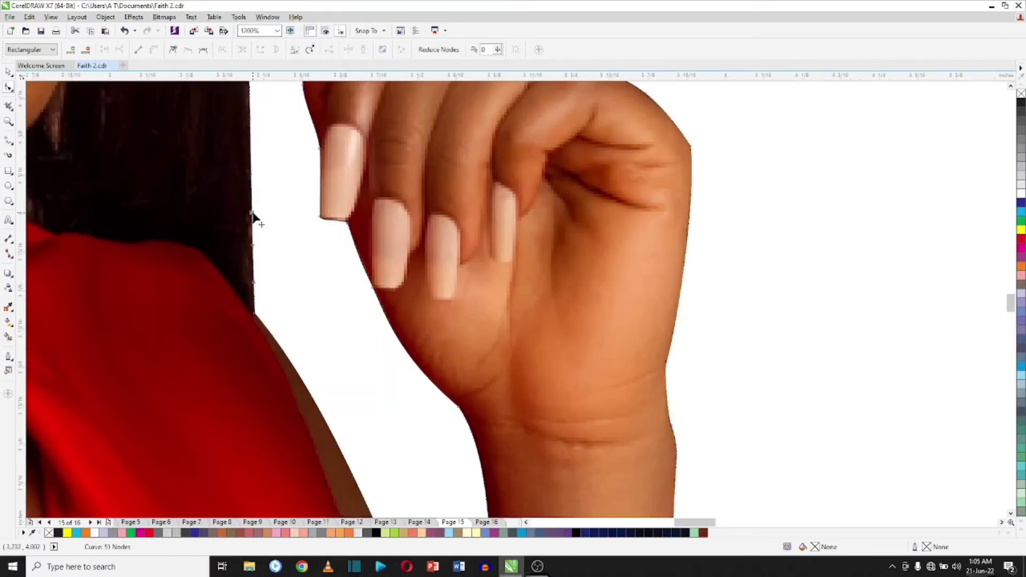
{"action": "double_click", "coordinate": [255, 313]}
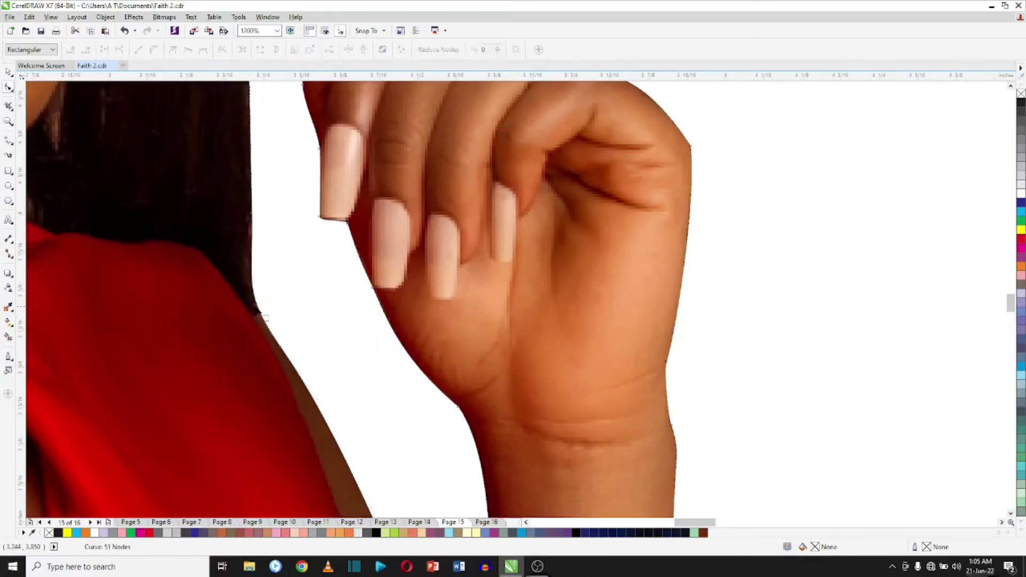
{"action": "key", "text": "ctrl+z"}
{"action": "scroll", "coordinate": [270, 321], "scroll_direction": "up", "scroll_amount": 2}
{"action": "double_click", "coordinate": [216, 327]}
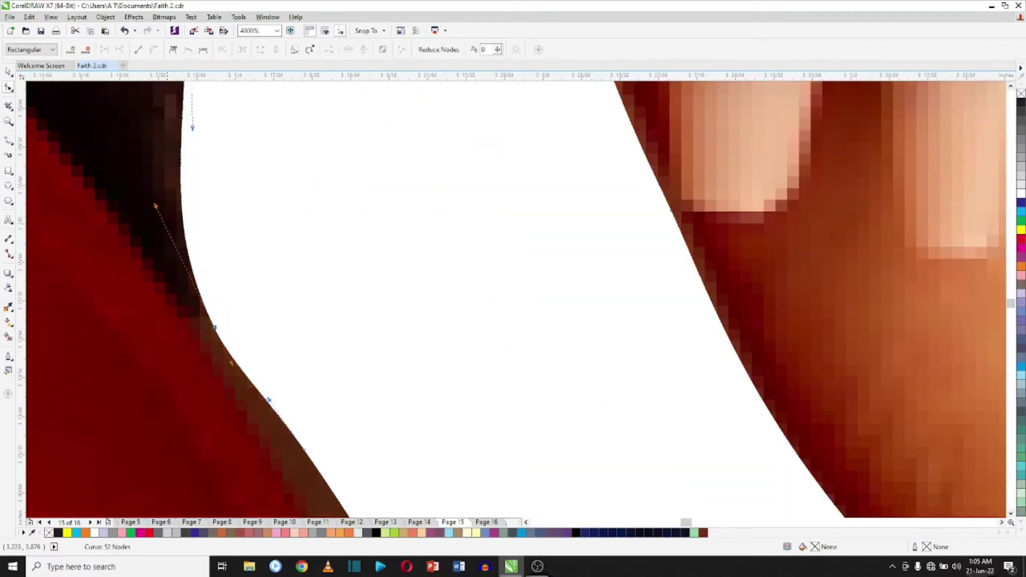
{"action": "scroll", "coordinate": [301, 328], "scroll_direction": "down", "scroll_amount": 3}
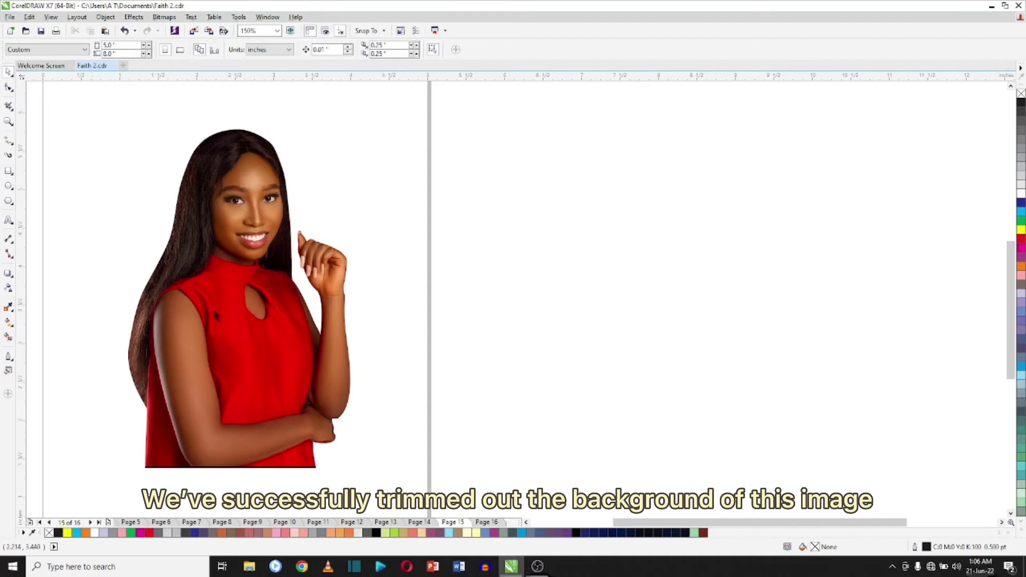
Go to Page 16 with the uncut portrait and activate the Freehand tool.
{"action": "left_click_drag", "start_coordinate": [215, 314], "coordinate": [122, 308]}
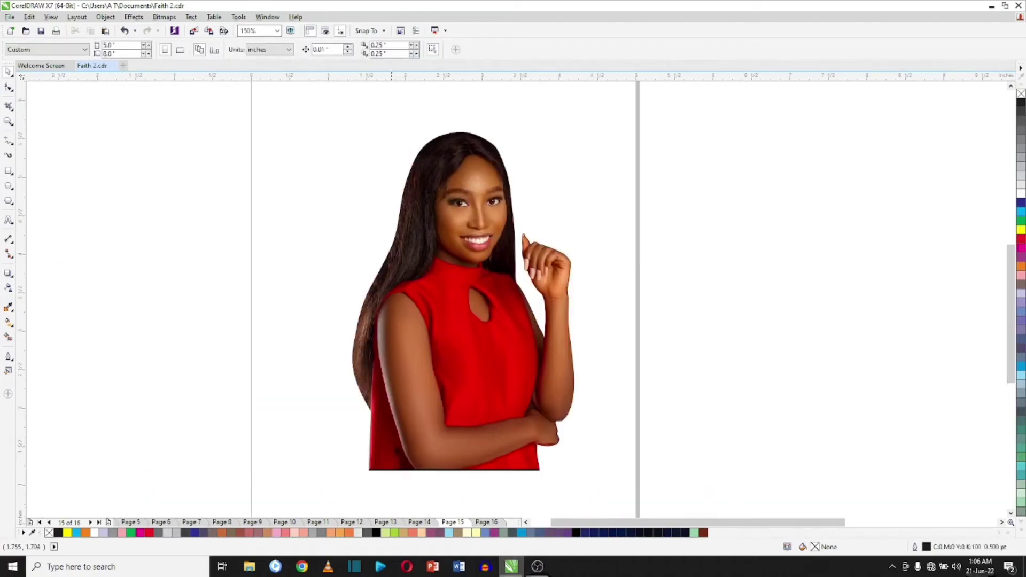
{"action": "left_click", "coordinate": [486, 521]}
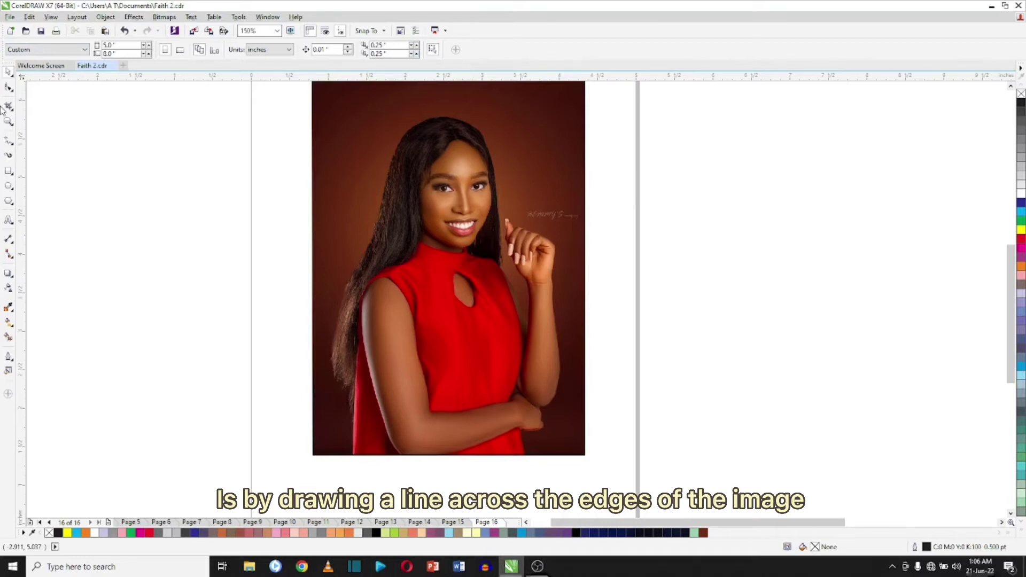
{"action": "left_click", "coordinate": [7, 145]}
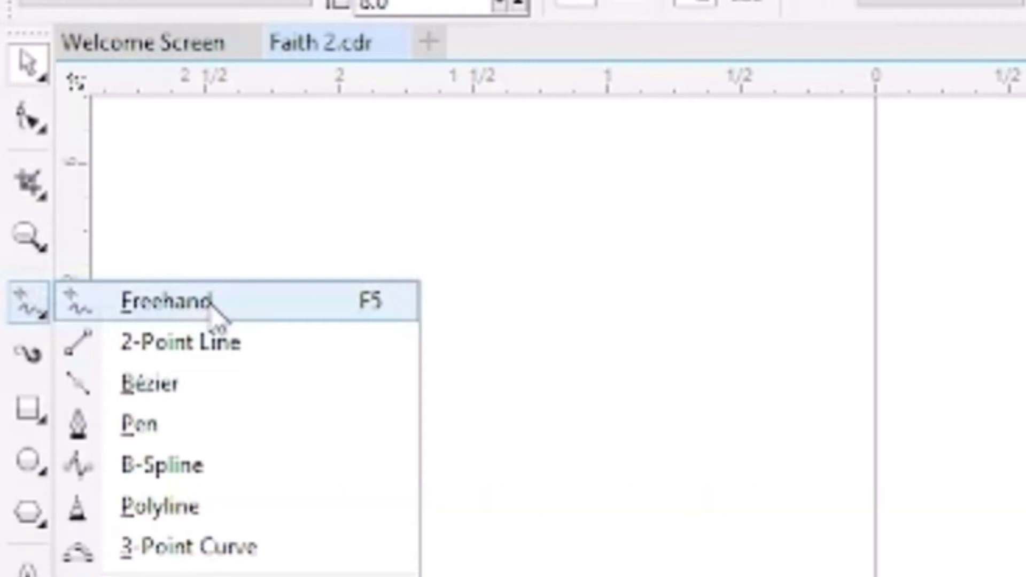
{"action": "left_click", "coordinate": [211, 303]}
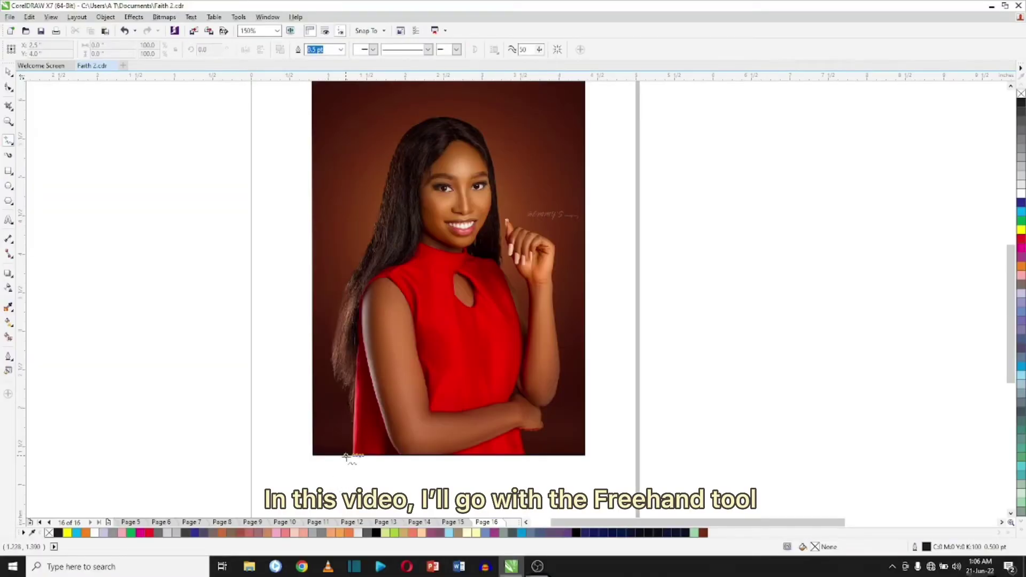
Trace the woman's silhouette freehand around hair, raised hand and elbow, and close the curve along the portrait's bottom edge.
{"action": "left_click", "coordinate": [352, 456]}
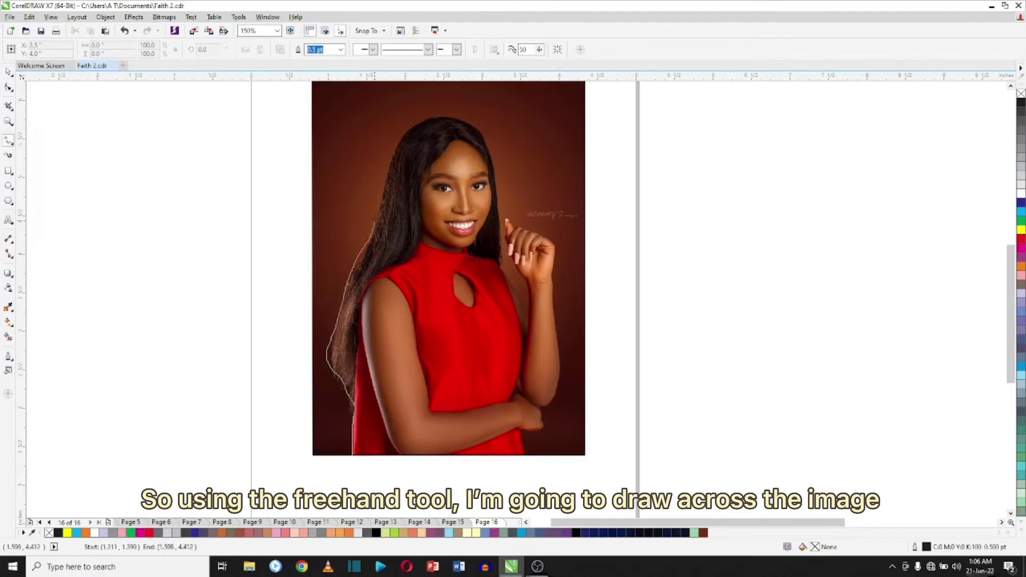
{"action": "left_click_drag", "start_coordinate": [374, 220], "coordinate": [390, 157]}
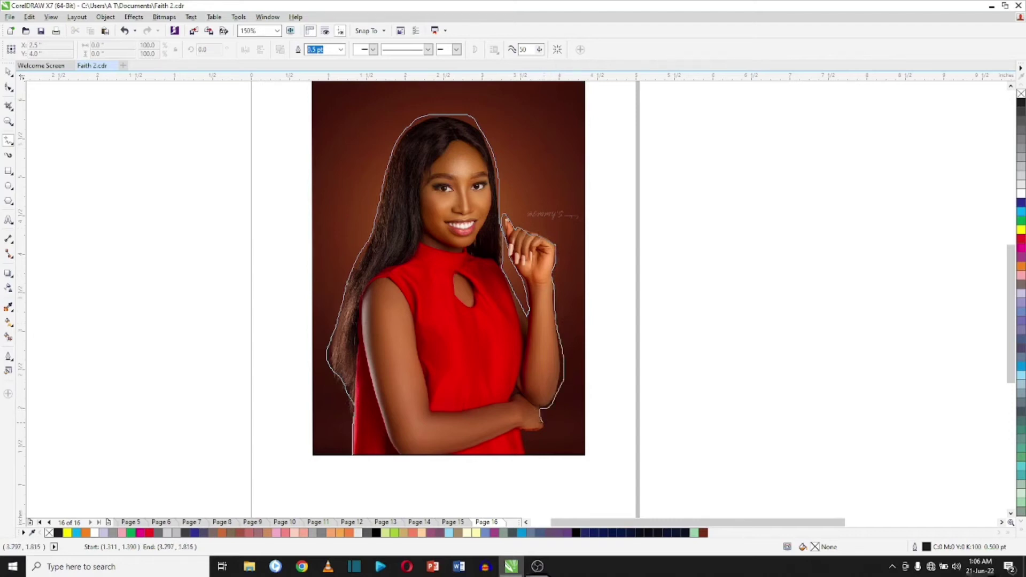
{"action": "left_click", "coordinate": [525, 456]}
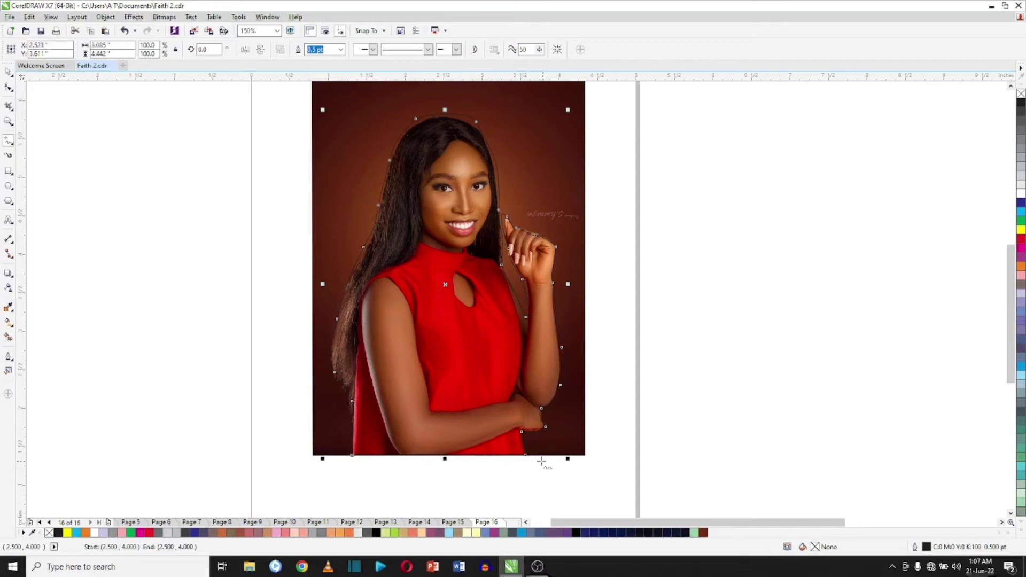
{"action": "mouse_move", "coordinate": [525, 455]}
{"action": "left_mouse_down"}
{"action": "mouse_move", "coordinate": [375, 447]}
{"action": "mouse_move", "coordinate": [351, 456]}
{"action": "left_mouse_up"}
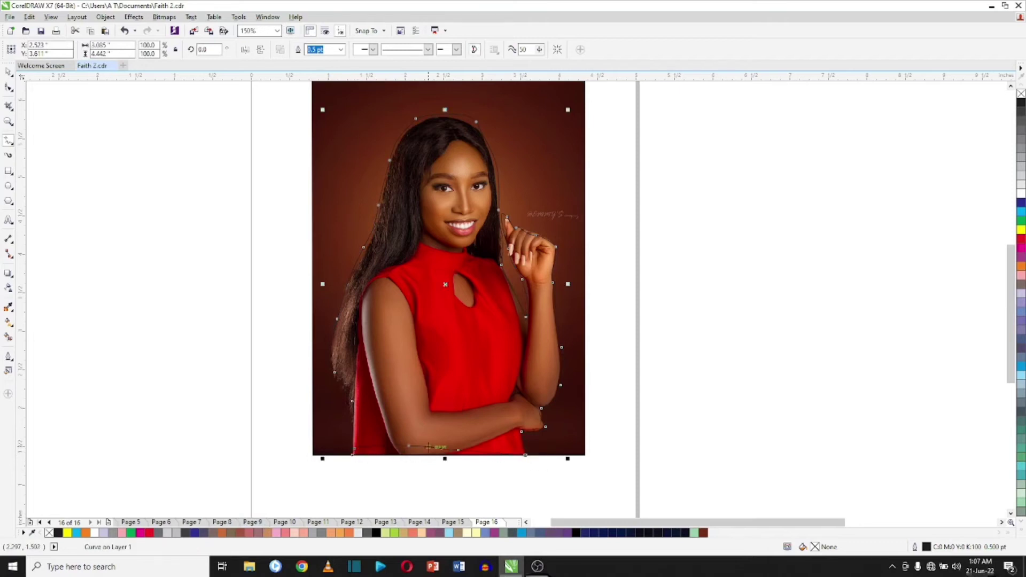
With the Shape tool, remove the stray nodes near the dress's hem corner and convert the adjoining bottom segment to a line.
{"action": "left_click", "coordinate": [9, 88]}
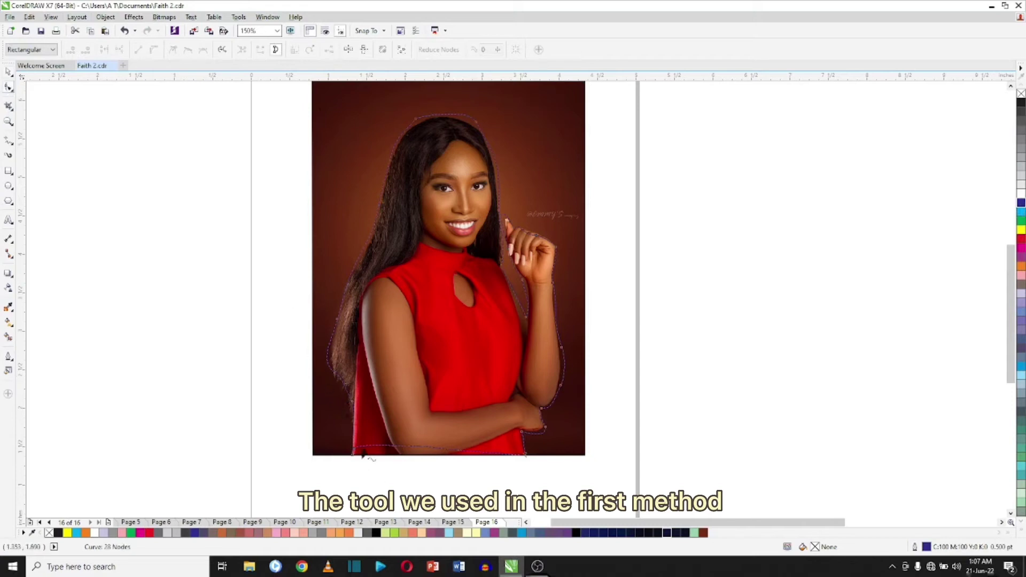
{"action": "scroll", "coordinate": [361, 453], "scroll_direction": "up", "scroll_amount": 5}
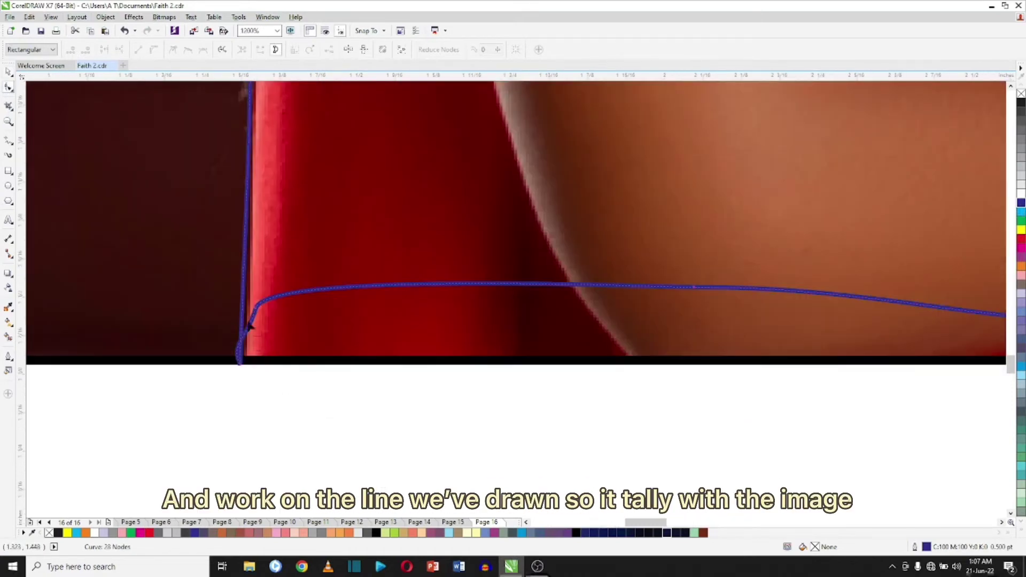
{"action": "double_click", "coordinate": [256, 309]}
{"action": "left_click", "coordinate": [246, 323]}
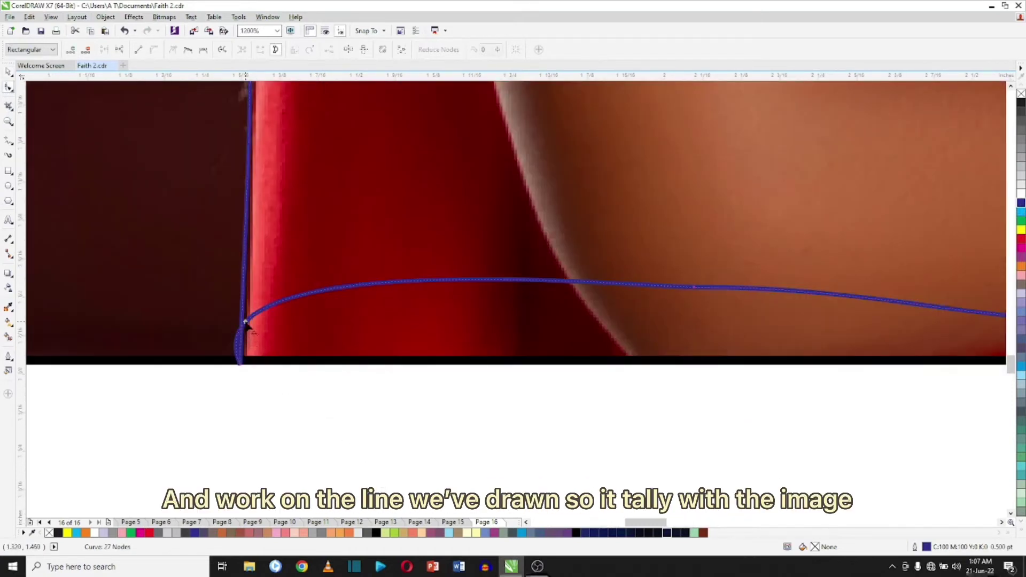
{"action": "left_click_drag", "start_coordinate": [247, 324], "coordinate": [386, 341]}
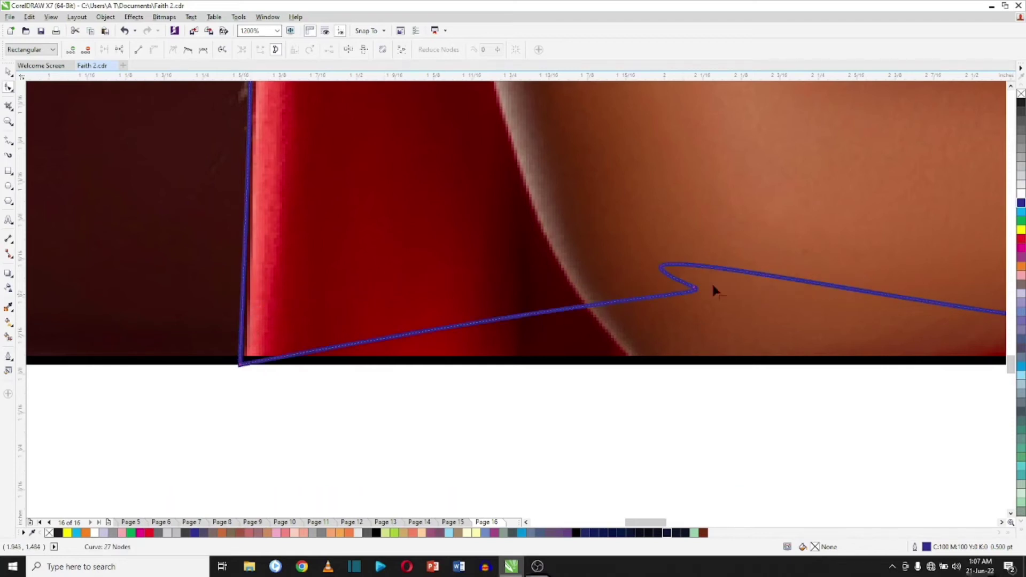
{"action": "double_click", "coordinate": [695, 289]}
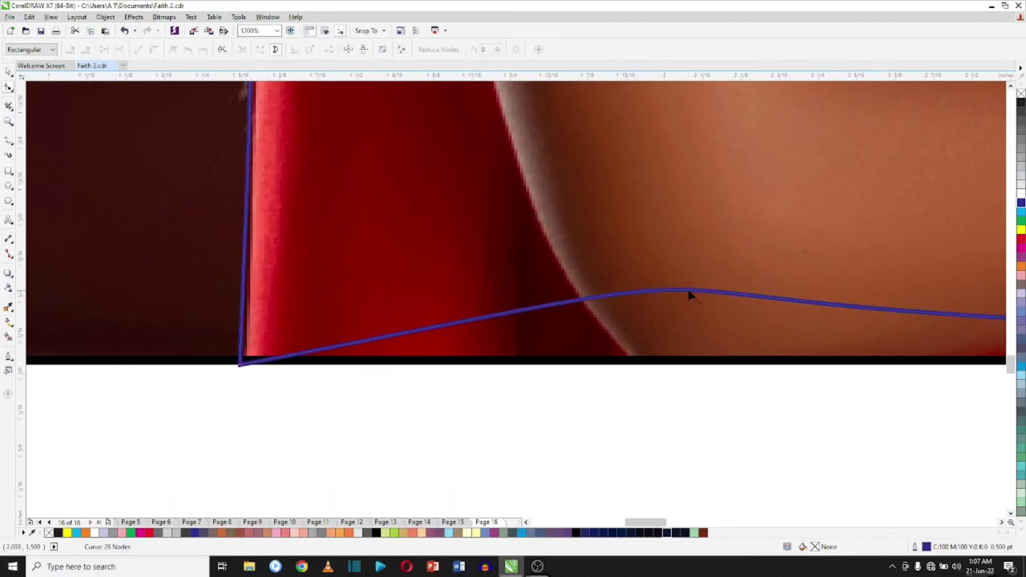
{"action": "right_click", "coordinate": [688, 290]}
{"action": "left_click", "coordinate": [719, 324]}
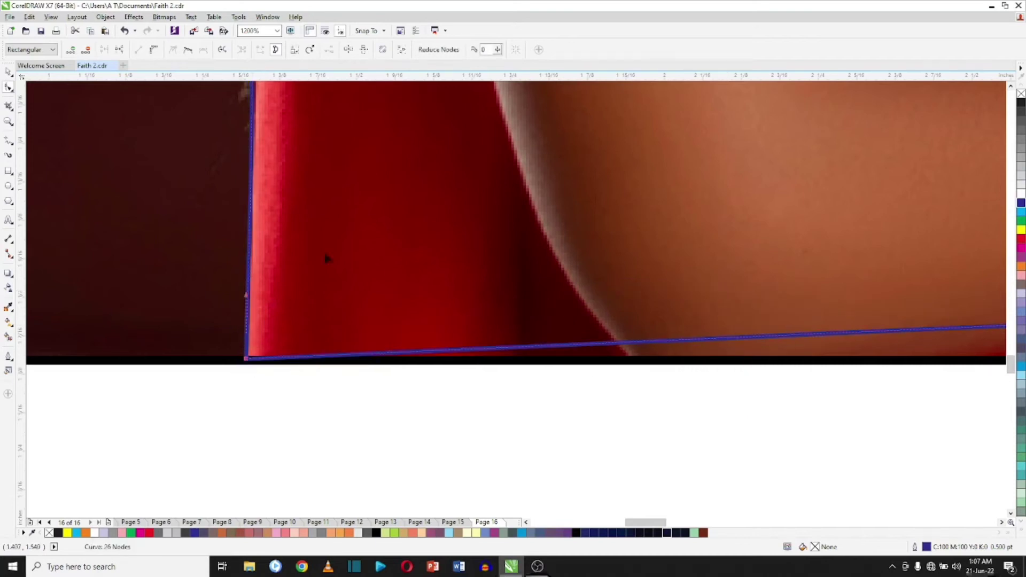
Delete the extra node under the forearm and convert the rest of the bottom edge to a straight line.
{"action": "scroll", "coordinate": [859, 342], "scroll_direction": "down", "scroll_amount": 2}
{"action": "left_click", "coordinate": [1001, 524]}
{"action": "double_click", "coordinate": [580, 333]}
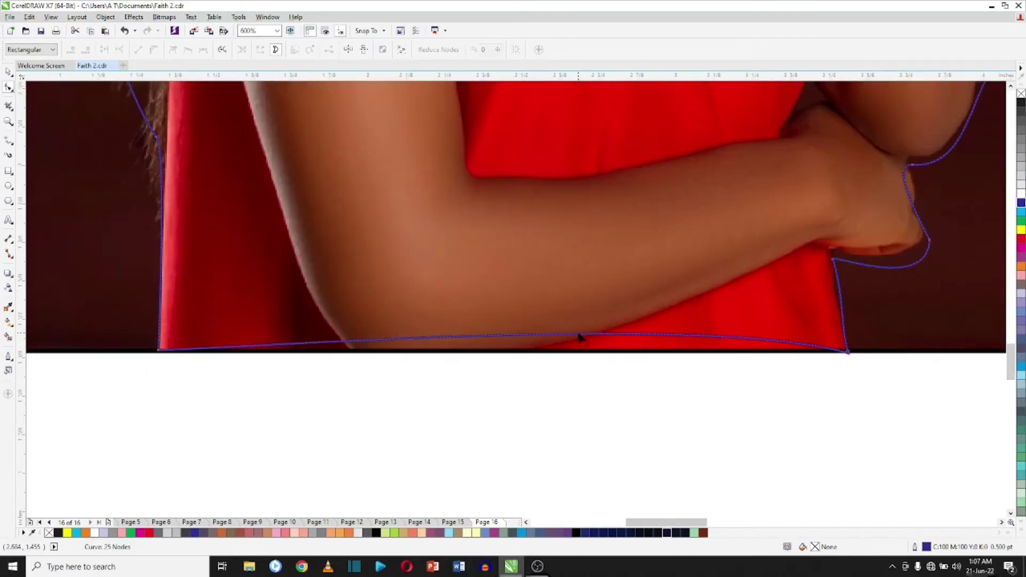
{"action": "right_click", "coordinate": [657, 335]}
{"action": "left_click", "coordinate": [687, 368]}
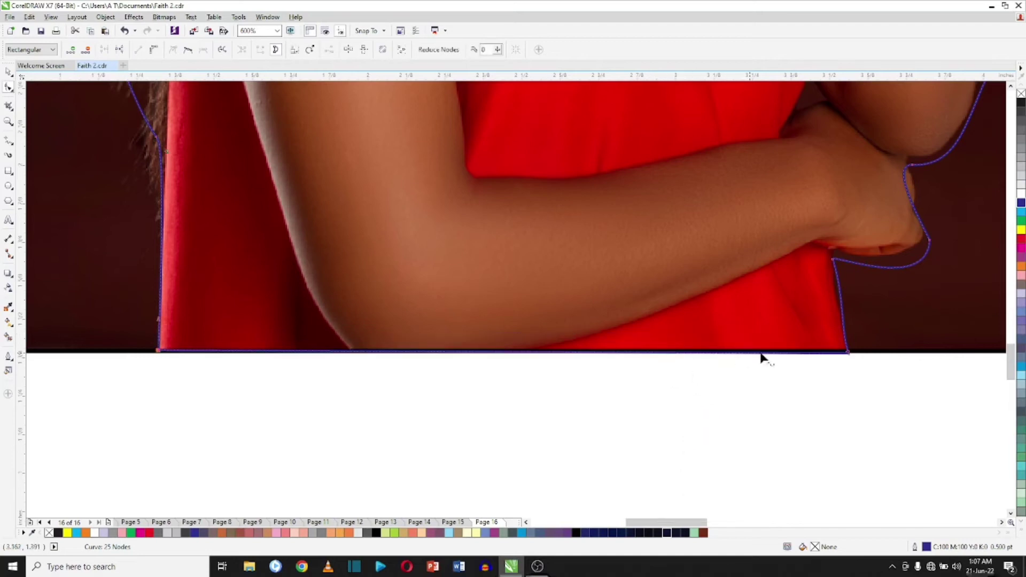
Reset the corner where the dress meets the folded hand, then convert the dress's side segment to a curve and bend it inward.
{"action": "double_click", "coordinate": [834, 260]}
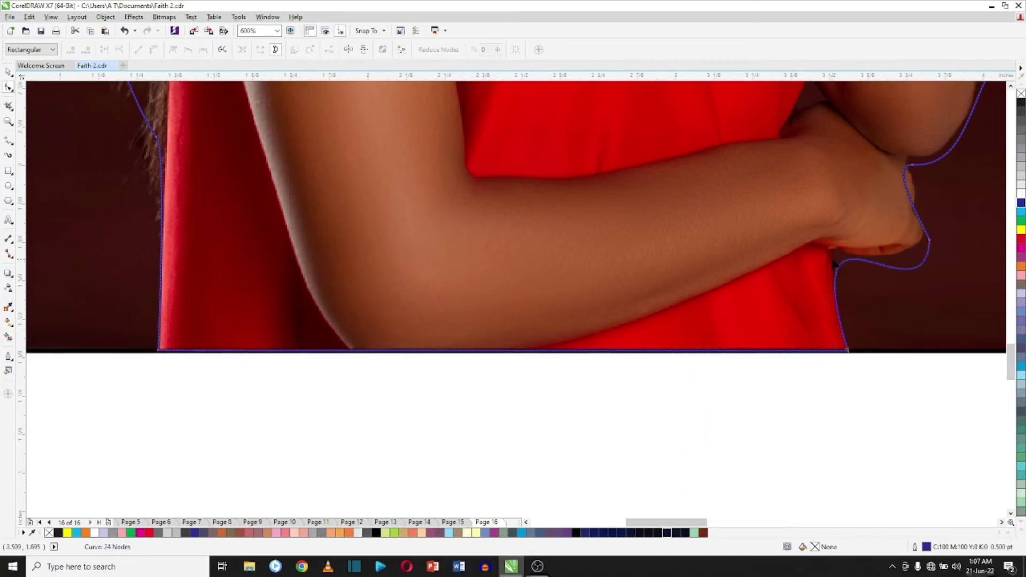
{"action": "right_click", "coordinate": [841, 264]}
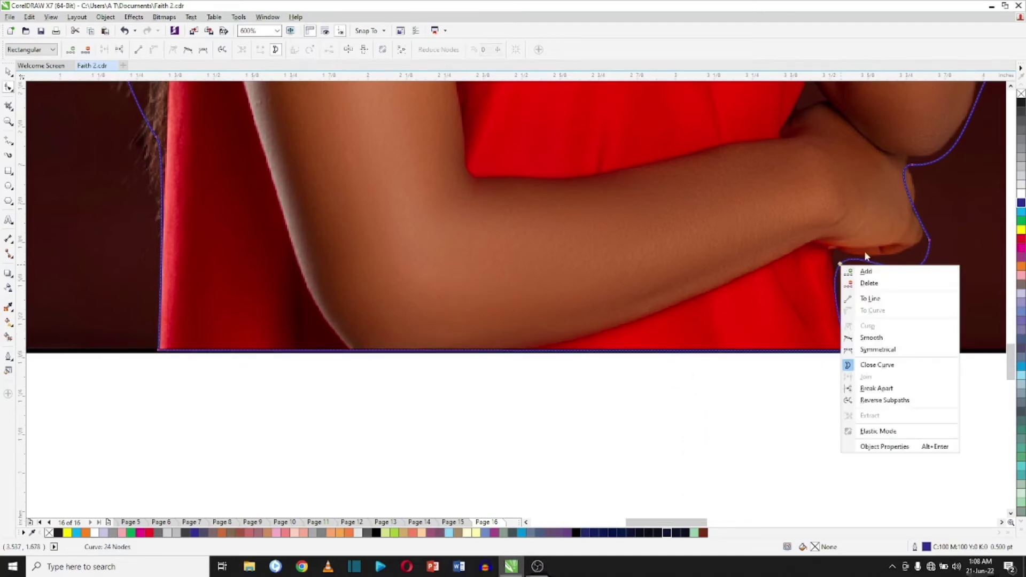
{"action": "left_click", "coordinate": [873, 299]}
{"action": "double_click", "coordinate": [874, 312]}
{"action": "left_click_drag", "start_coordinate": [874, 312], "coordinate": [832, 249]}
{"action": "right_click", "coordinate": [838, 295]}
{"action": "left_click", "coordinate": [861, 342]}
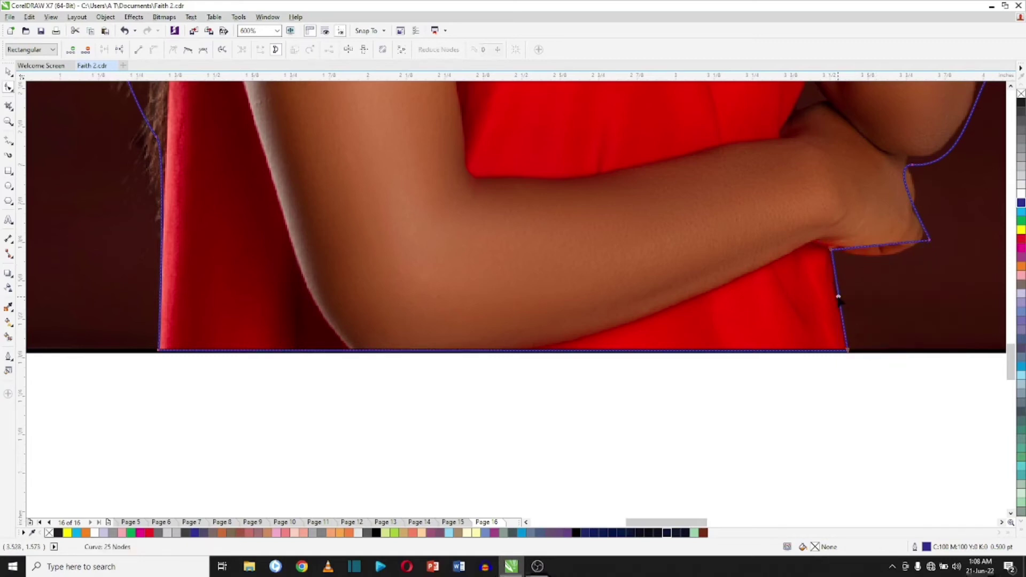
{"action": "left_click_drag", "start_coordinate": [838, 296], "coordinate": [835, 296]}
Convert the segment under the folded hand to a curve and bend it down around the fingers.
{"action": "left_click", "coordinate": [879, 245]}
{"action": "right_click", "coordinate": [879, 245]}
{"action": "left_click", "coordinate": [915, 293]}
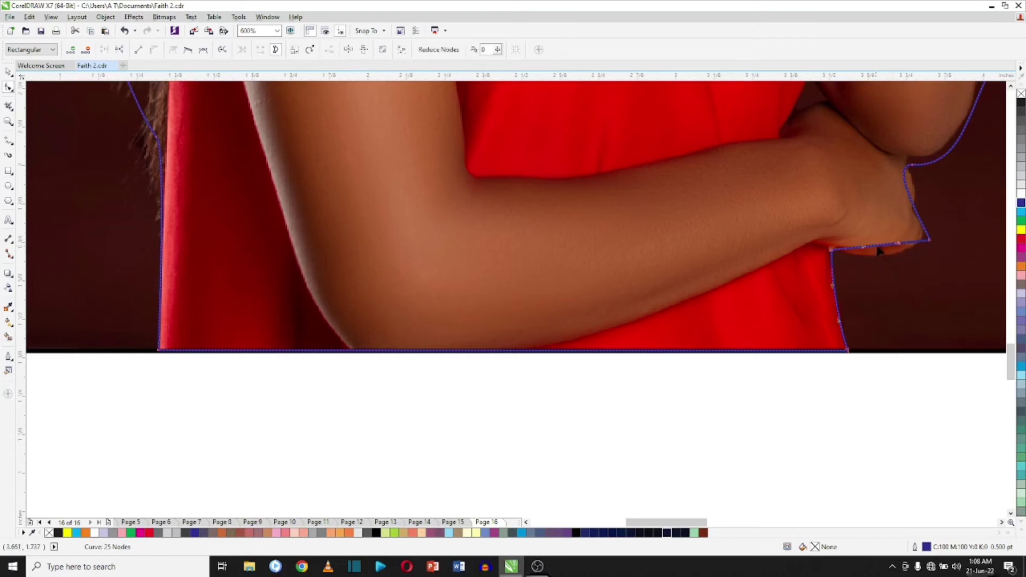
{"action": "left_click_drag", "start_coordinate": [881, 246], "coordinate": [880, 256]}
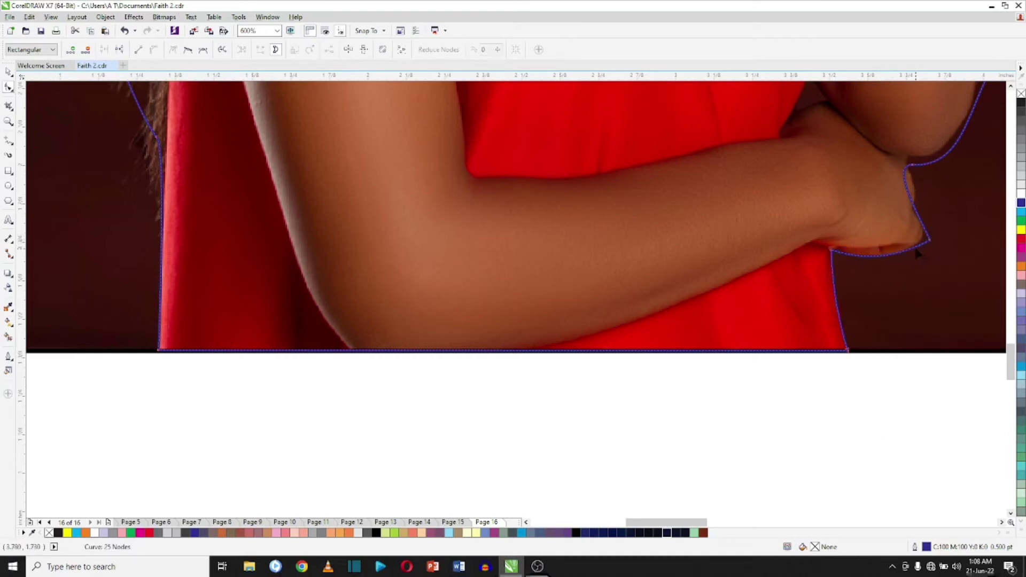
Fit the outline around the folded hand's knuckles by adding and removing nodes, moving the upper corner to the elbow.
{"action": "double_click", "coordinate": [920, 246]}
{"action": "double_click", "coordinate": [930, 241]}
{"action": "double_click", "coordinate": [925, 236]}
{"action": "left_click_drag", "start_coordinate": [925, 235], "coordinate": [912, 209]}
{"action": "double_click", "coordinate": [918, 210]}
{"action": "double_click", "coordinate": [899, 174]}
{"action": "left_click_drag", "start_coordinate": [899, 174], "coordinate": [911, 157]}
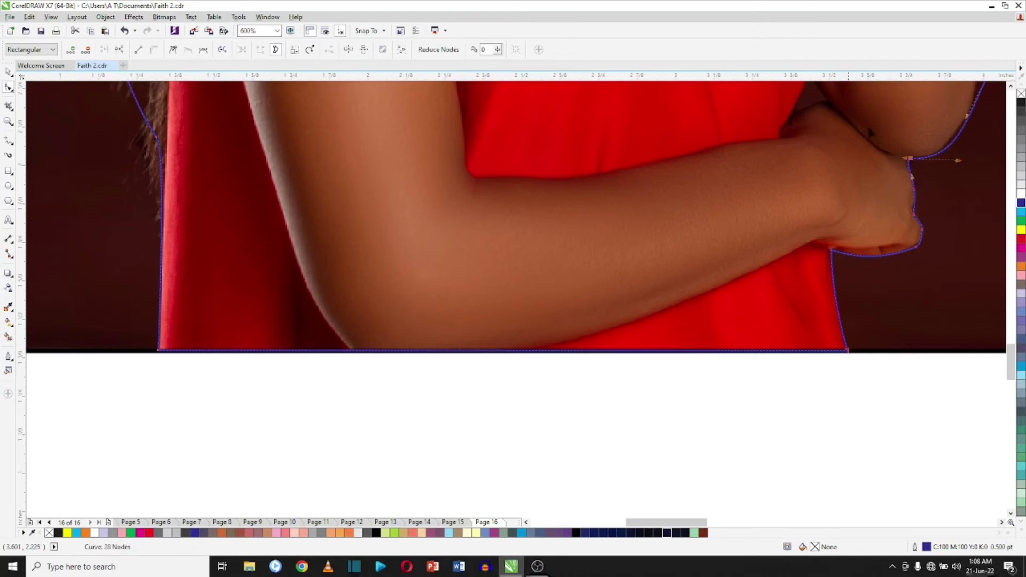
Refine the corner between the folded hand and the elbow by adding a node and moving the corner node.
{"action": "scroll", "coordinate": [940, 203], "scroll_direction": "up", "scroll_amount": 1}
{"action": "left_click", "coordinate": [878, 130]}
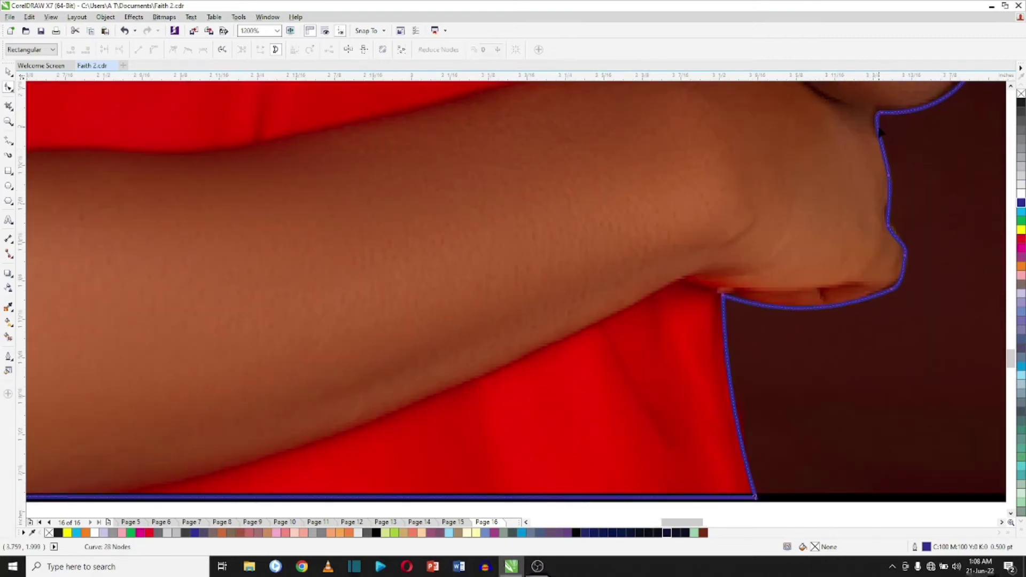
{"action": "double_click", "coordinate": [878, 133]}
{"action": "left_click_drag", "start_coordinate": [873, 125], "coordinate": [881, 108]}
{"action": "scroll", "coordinate": [893, 107], "scroll_direction": "down", "scroll_amount": 1}
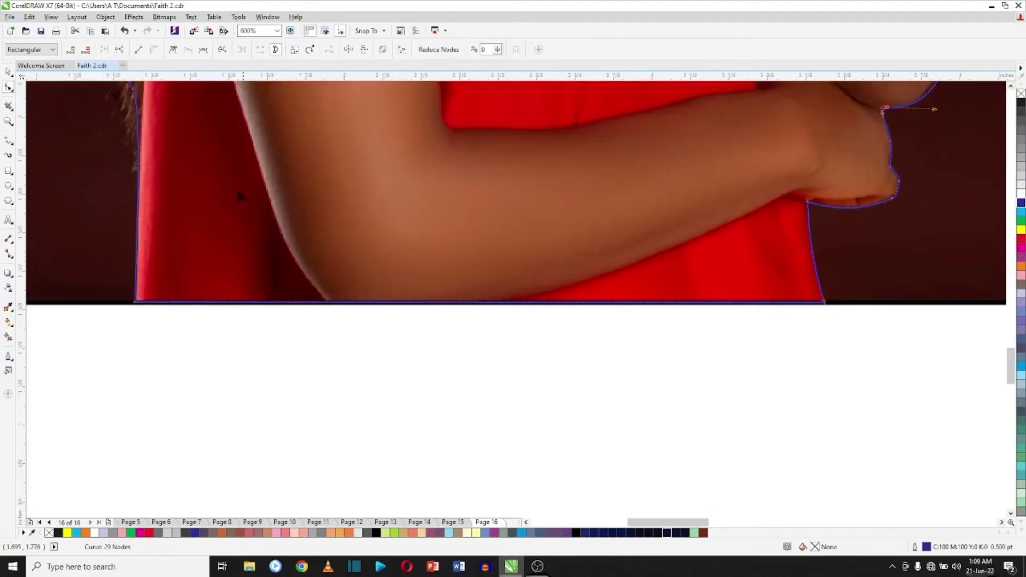
Add and remove nodes along the hair tips beside the dress and pull the outline in to them.
{"action": "scroll", "coordinate": [241, 196], "scroll_direction": "down", "scroll_amount": 2}
{"action": "scroll", "coordinate": [220, 96], "scroll_direction": "up", "scroll_amount": 2}
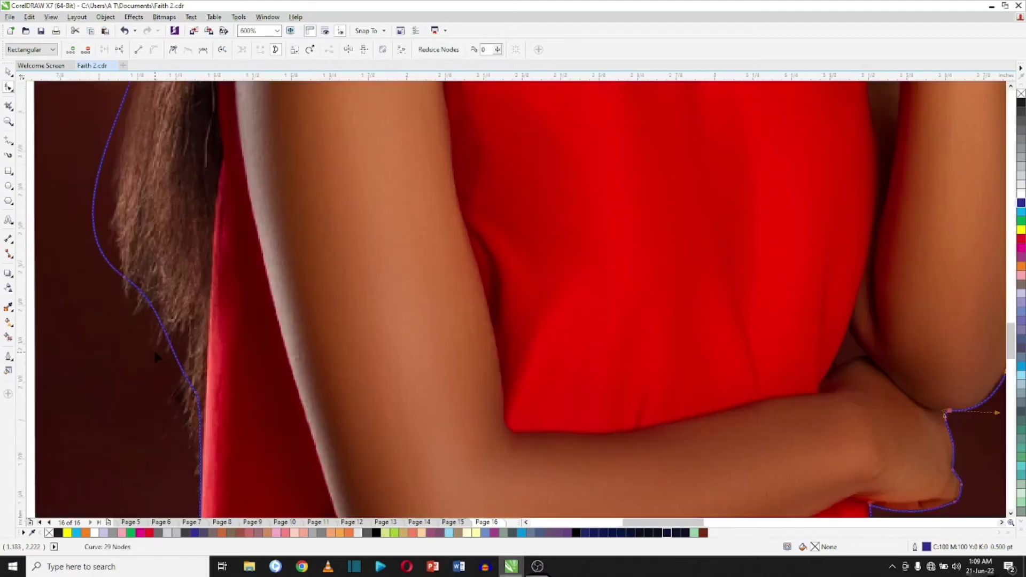
{"action": "double_click", "coordinate": [200, 477]}
{"action": "double_click", "coordinate": [194, 394]}
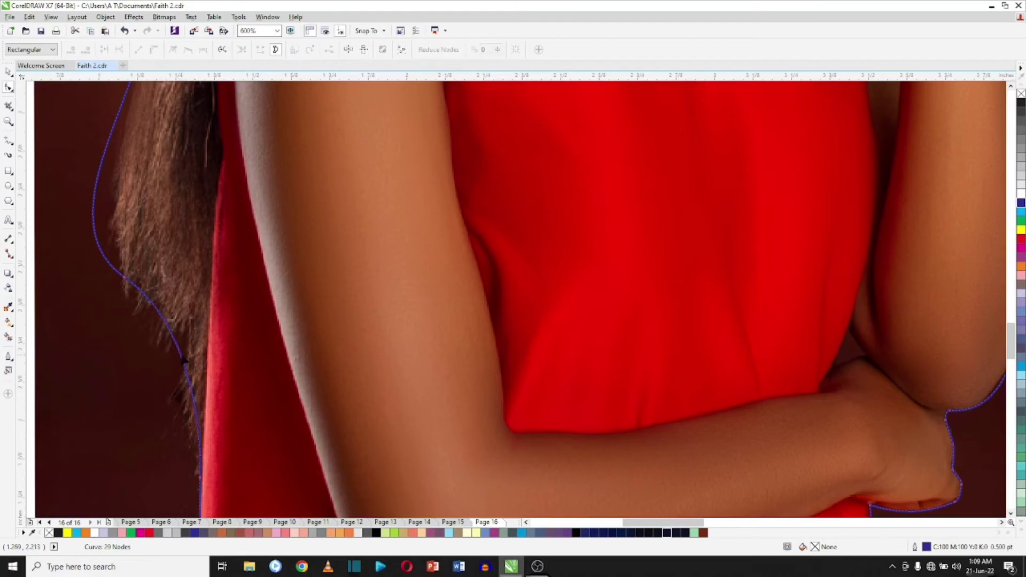
{"action": "double_click", "coordinate": [185, 363]}
{"action": "left_click_drag", "start_coordinate": [199, 385], "coordinate": [193, 396]}
Reshape the bulge around the long hair ends by removing the outer node, moving nodes inward and adding new ones.
{"action": "double_click", "coordinate": [124, 279]}
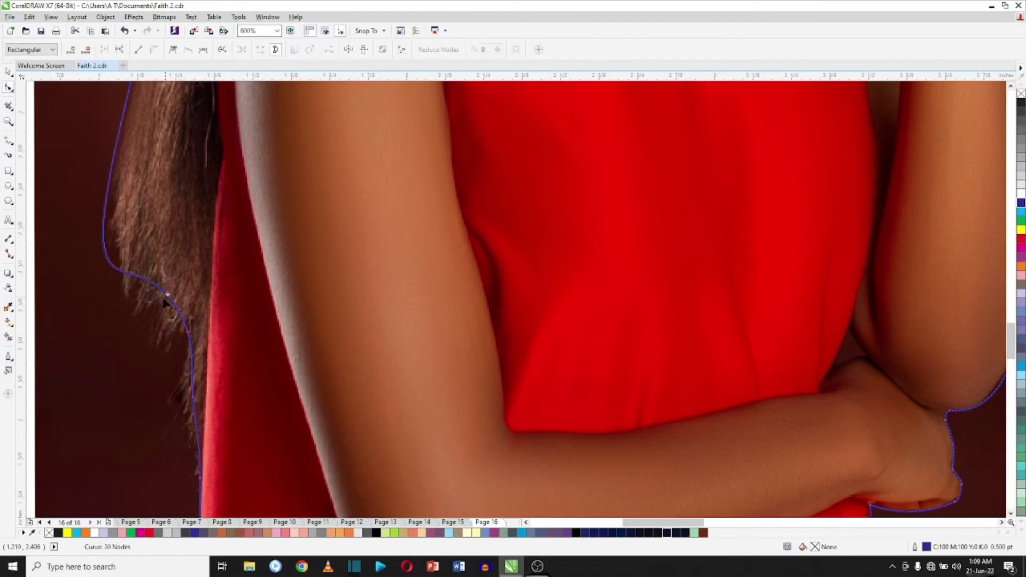
{"action": "left_click_drag", "start_coordinate": [166, 302], "coordinate": [162, 303]}
{"action": "left_click_drag", "start_coordinate": [97, 247], "coordinate": [129, 209]}
{"action": "left_click", "coordinate": [189, 332]}
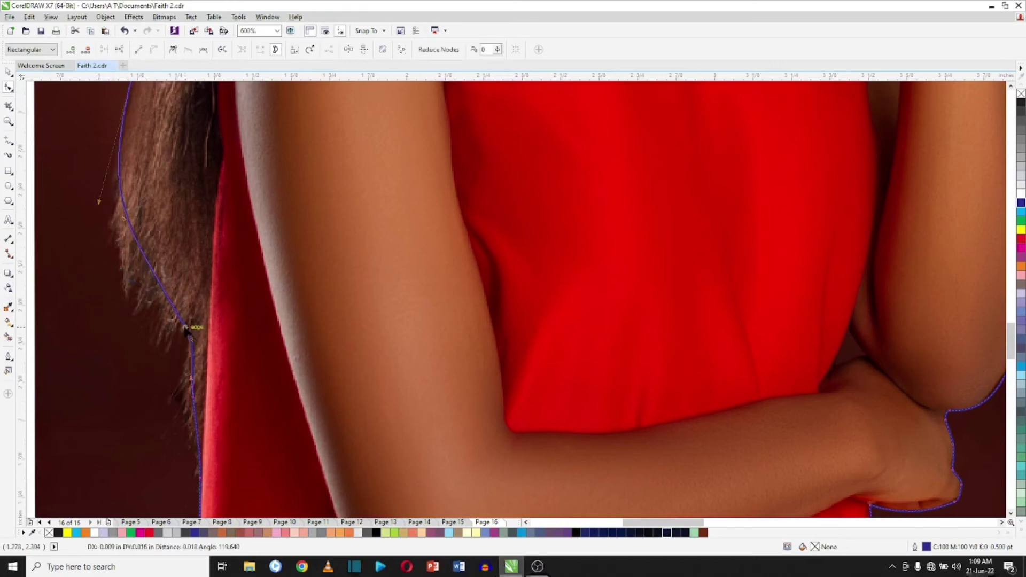
{"action": "double_click", "coordinate": [124, 217]}
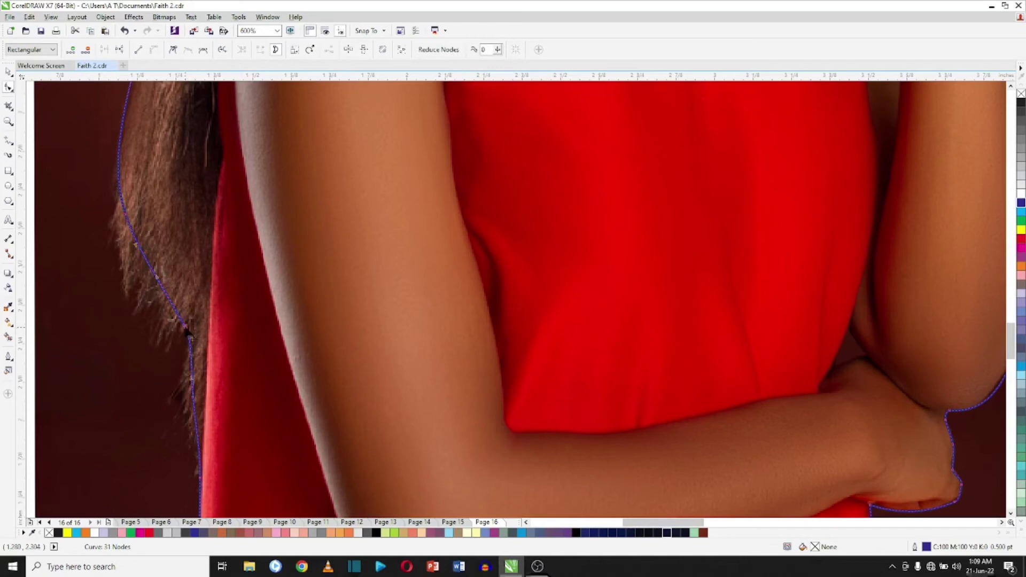
{"action": "double_click", "coordinate": [120, 172]}
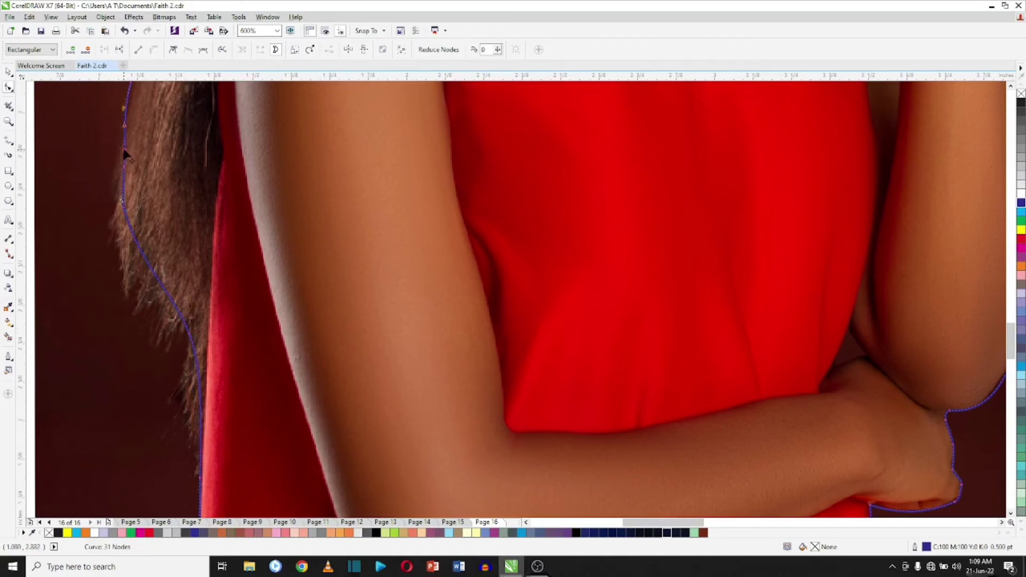
Clean up the nodes along the hair beside the upper arm and adjust the outline to follow it.
{"action": "scroll", "coordinate": [128, 214], "scroll_direction": "down", "scroll_amount": 3}
{"action": "scroll", "coordinate": [91, 350], "scroll_direction": "up", "scroll_amount": 3}
{"action": "double_click", "coordinate": [104, 317]}
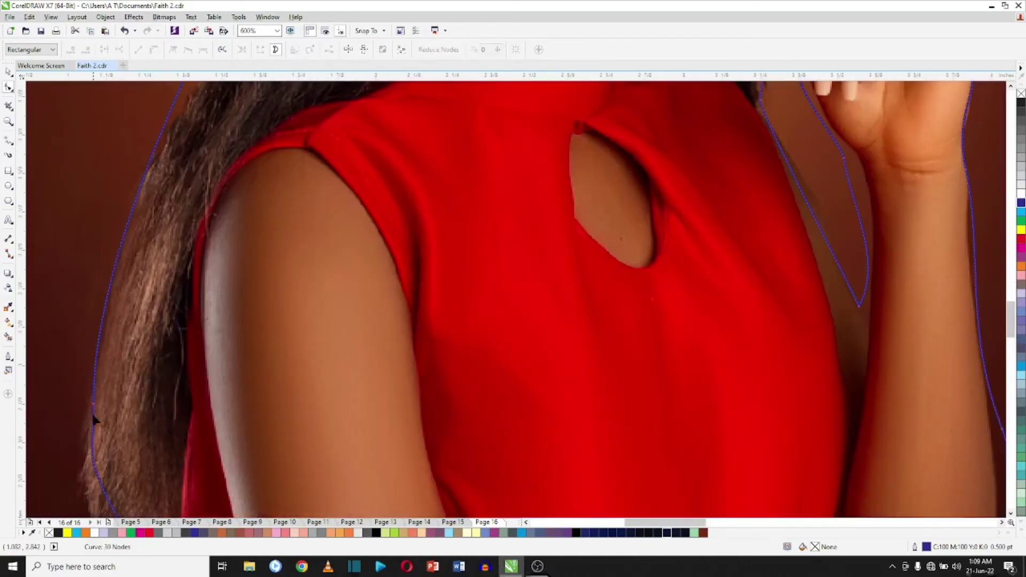
{"action": "left_click", "coordinate": [94, 404]}
{"action": "left_click_drag", "start_coordinate": [116, 296], "coordinate": [111, 296]}
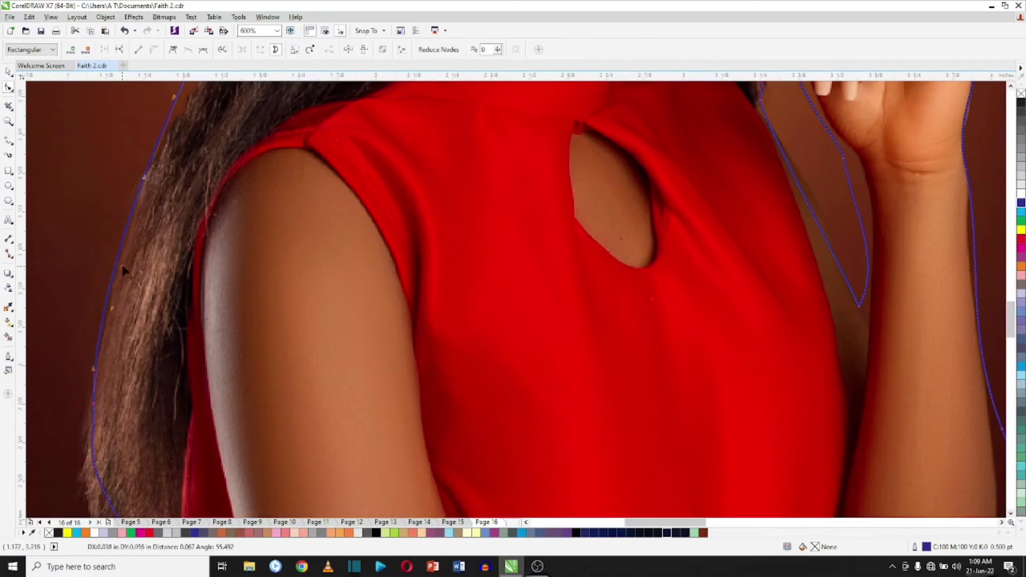
Move the outline node beside the hair above the shoulder inward to the hair's edge.
{"action": "scroll", "coordinate": [175, 310], "scroll_direction": "down", "scroll_amount": 3}
{"action": "scroll", "coordinate": [164, 417], "scroll_direction": "up", "scroll_amount": 3}
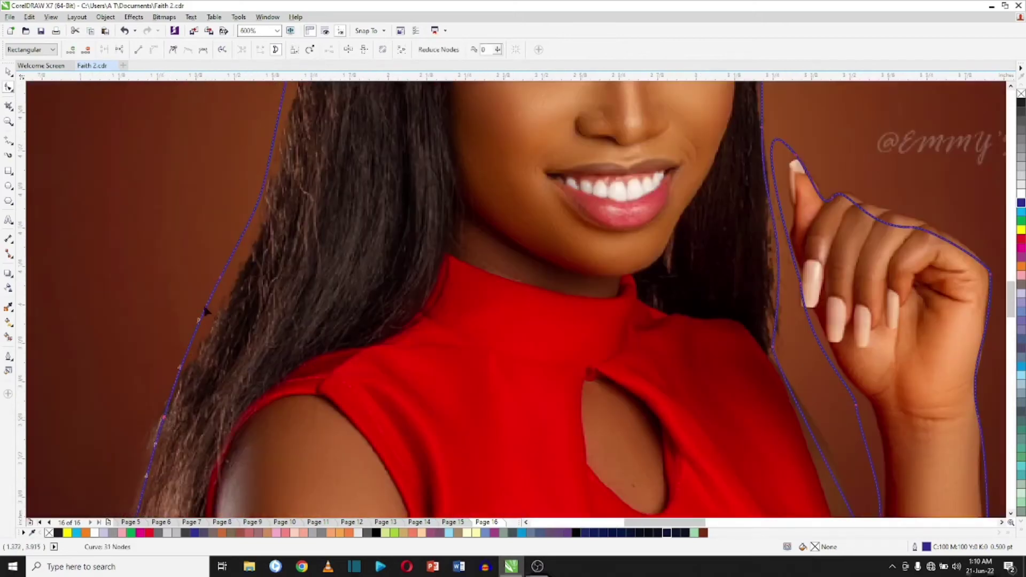
{"action": "left_click", "coordinate": [222, 262]}
{"action": "left_click_drag", "start_coordinate": [220, 277], "coordinate": [239, 279]}
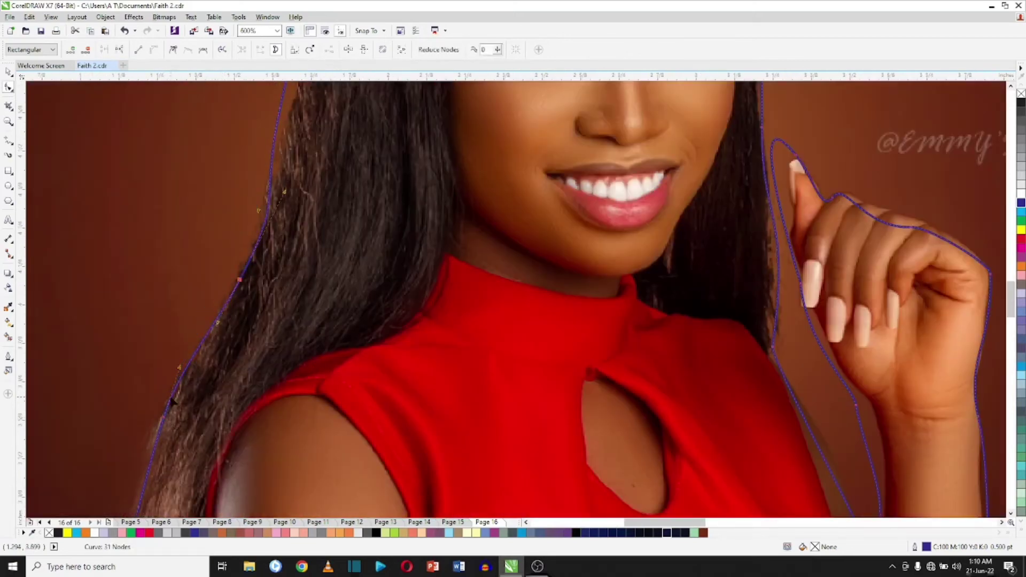
Pull the outline in to the long hair beside the cheek and forehead.
{"action": "scroll", "coordinate": [509, 267], "scroll_direction": "down", "scroll_amount": 3}
{"action": "scroll", "coordinate": [509, 267], "scroll_direction": "up", "scroll_amount": 3}
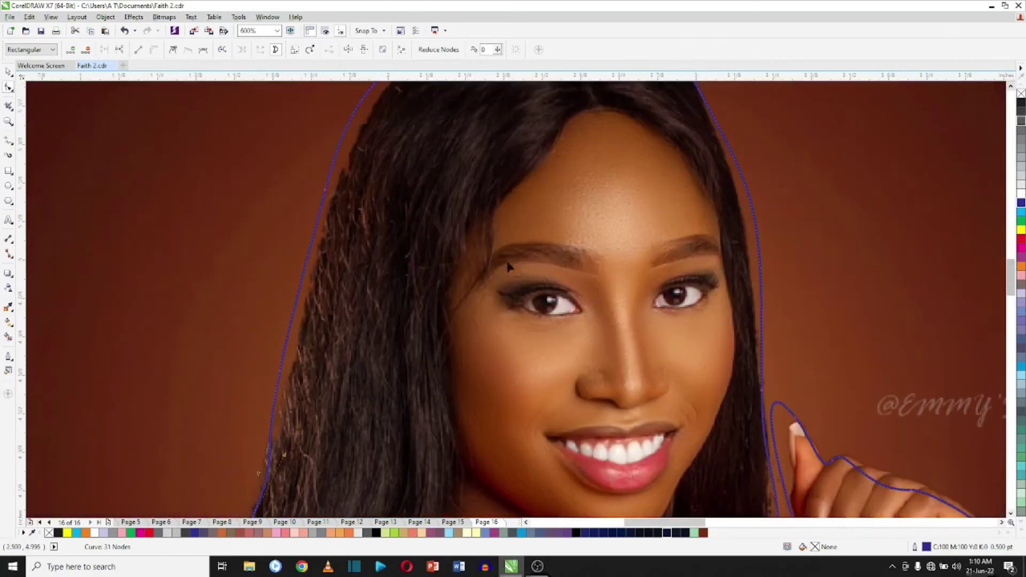
{"action": "left_click_drag", "start_coordinate": [279, 373], "coordinate": [294, 364]}
{"action": "left_click_drag", "start_coordinate": [325, 189], "coordinate": [336, 190]}
Fit the outline to the crown of the head by moving the upper nodes and adding a node on top.
{"action": "left_click", "coordinate": [1010, 89]}
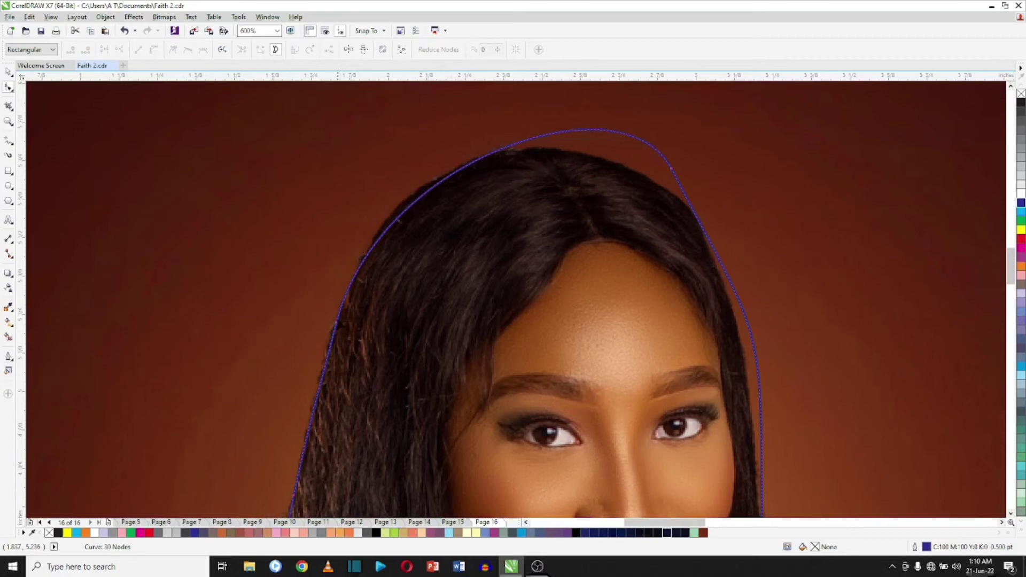
{"action": "left_click_drag", "start_coordinate": [391, 241], "coordinate": [412, 197]}
{"action": "double_click", "coordinate": [419, 202]}
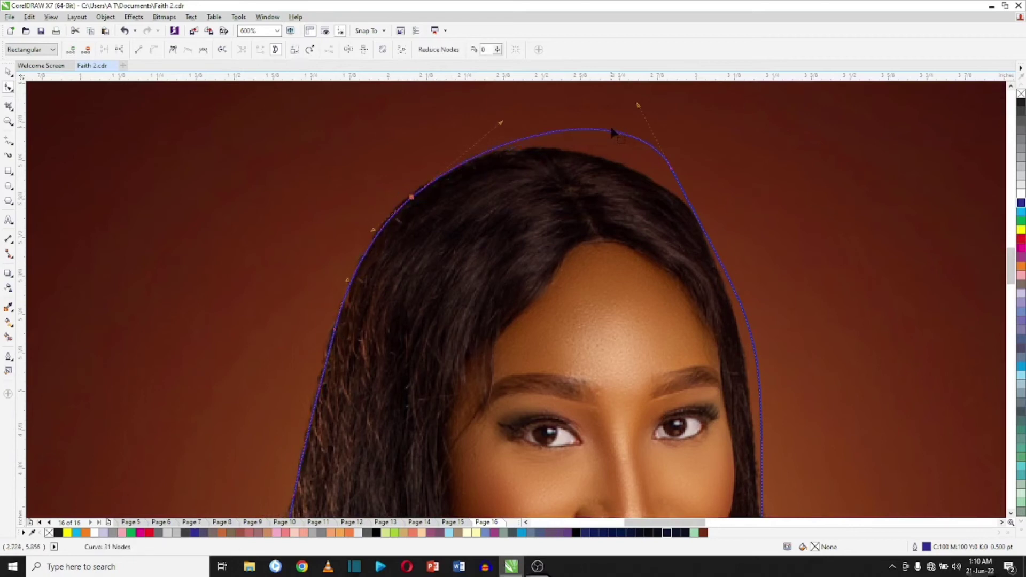
{"action": "double_click", "coordinate": [610, 131]}
{"action": "mouse_move", "coordinate": [610, 131]}
{"action": "left_mouse_down"}
{"action": "mouse_move", "coordinate": [528, 152]}
{"action": "mouse_move", "coordinate": [593, 141]}
{"action": "left_mouse_up"}
{"action": "left_click_drag", "start_coordinate": [529, 152], "coordinate": [519, 148]}
Move the outline in to the hair on the raised-hand side of the head, adding a node near eye level.
{"action": "left_click_drag", "start_coordinate": [671, 169], "coordinate": [694, 212]}
{"action": "double_click", "coordinate": [761, 365]}
{"action": "left_click_drag", "start_coordinate": [761, 365], "coordinate": [746, 396]}
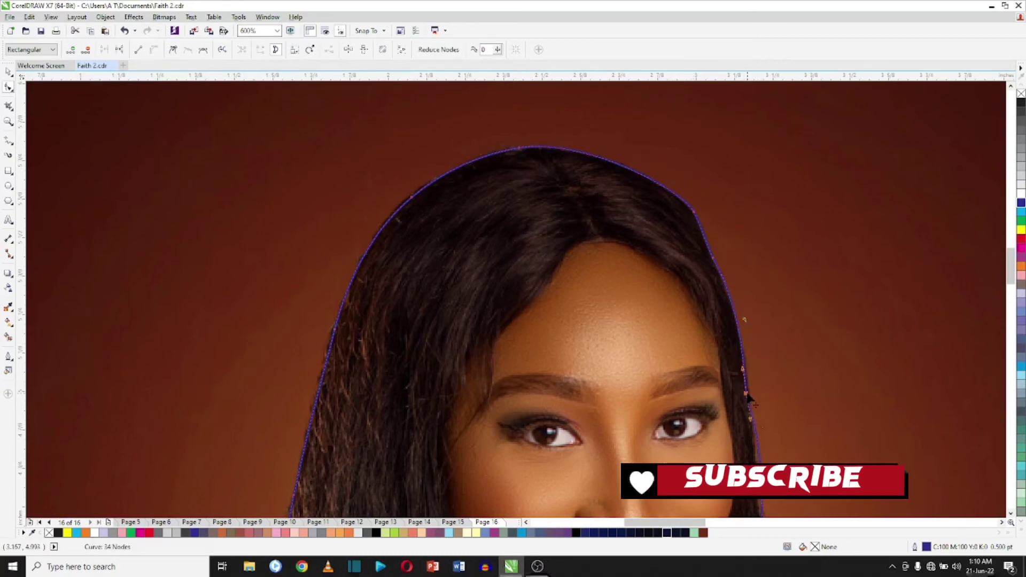
{"action": "scroll", "coordinate": [700, 224], "scroll_direction": "down", "scroll_amount": 4}
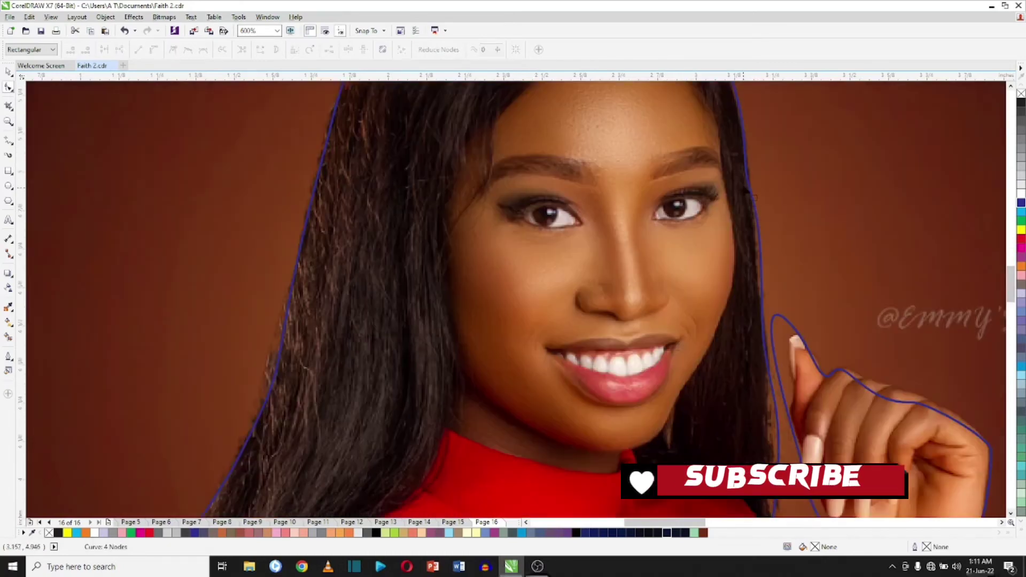
Fit the outline to the hair between eye level and the shoulder on the raised-hand side by adding and moving nodes.
{"action": "left_click_drag", "start_coordinate": [761, 271], "coordinate": [761, 297]}
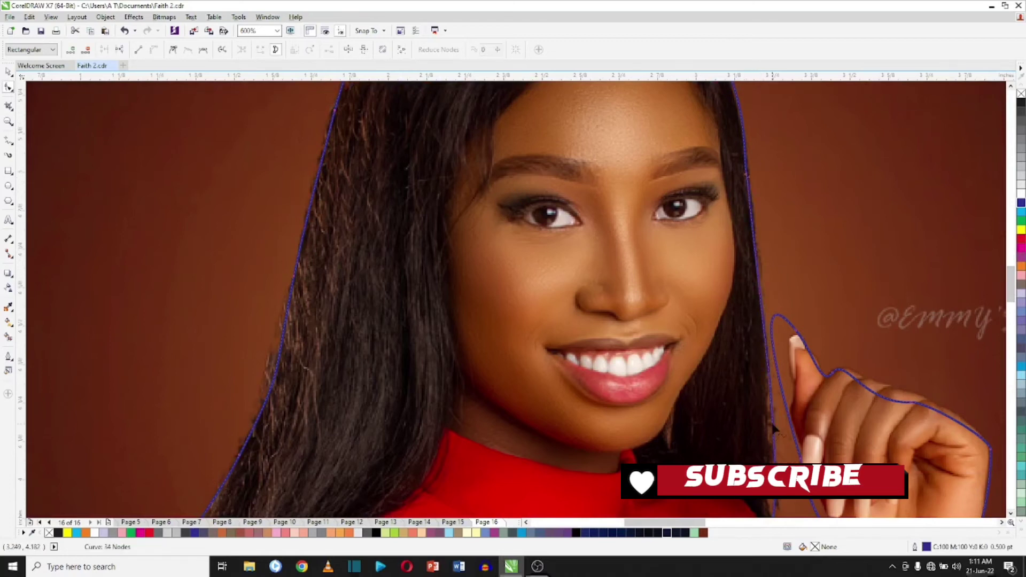
{"action": "double_click", "coordinate": [764, 372]}
{"action": "double_click", "coordinate": [765, 373]}
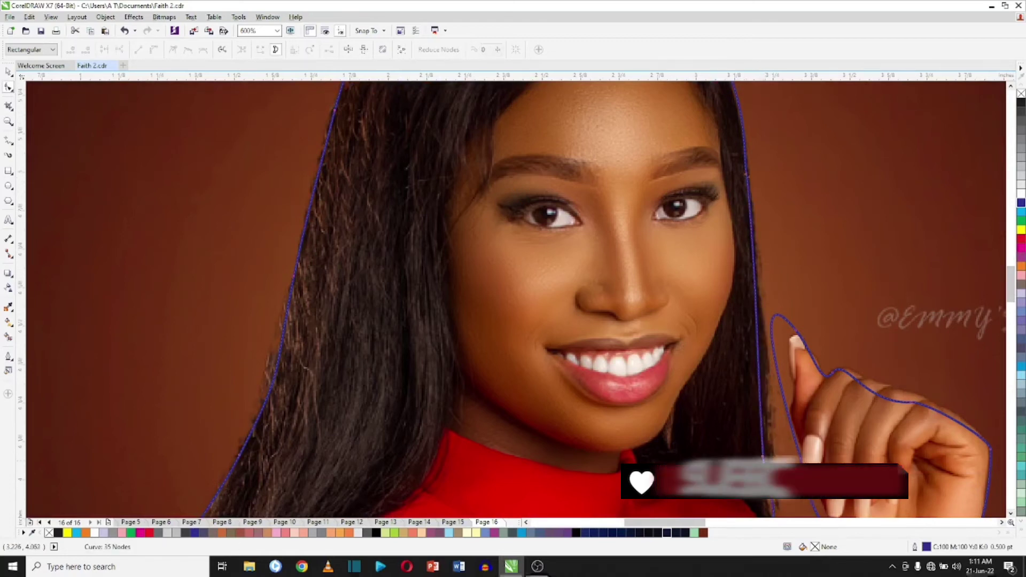
{"action": "left_click", "coordinate": [765, 408]}
{"action": "left_click_drag", "start_coordinate": [756, 365], "coordinate": [768, 368]}
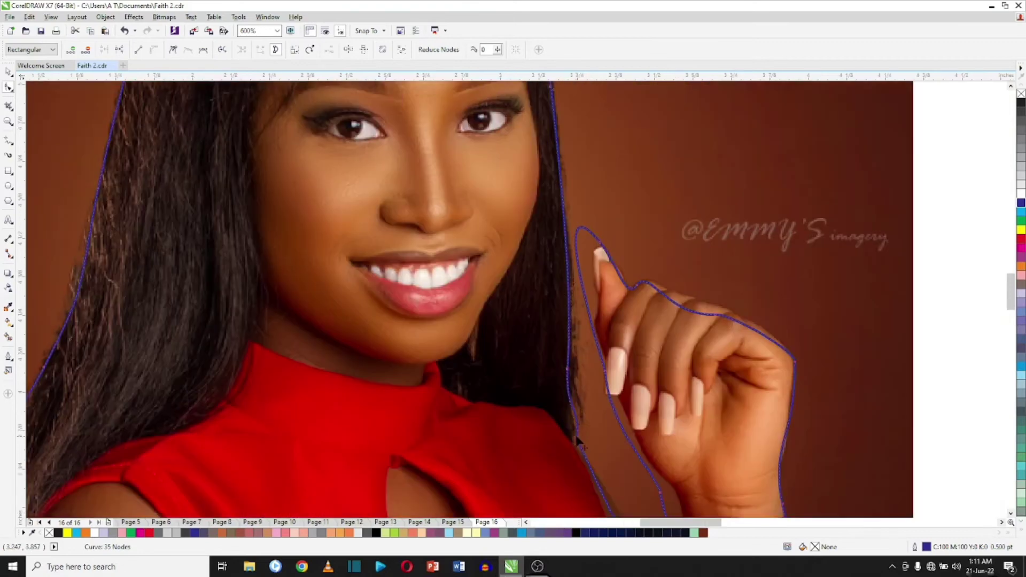
{"action": "double_click", "coordinate": [577, 437]}
{"action": "double_click", "coordinate": [568, 314]}
{"action": "left_click_drag", "start_coordinate": [568, 369], "coordinate": [572, 437]}
Pull the outline in around the tip, nail and inner side of the raised thumb, adding and moving nodes.
{"action": "scroll", "coordinate": [669, 265], "scroll_direction": "up", "scroll_amount": 2}
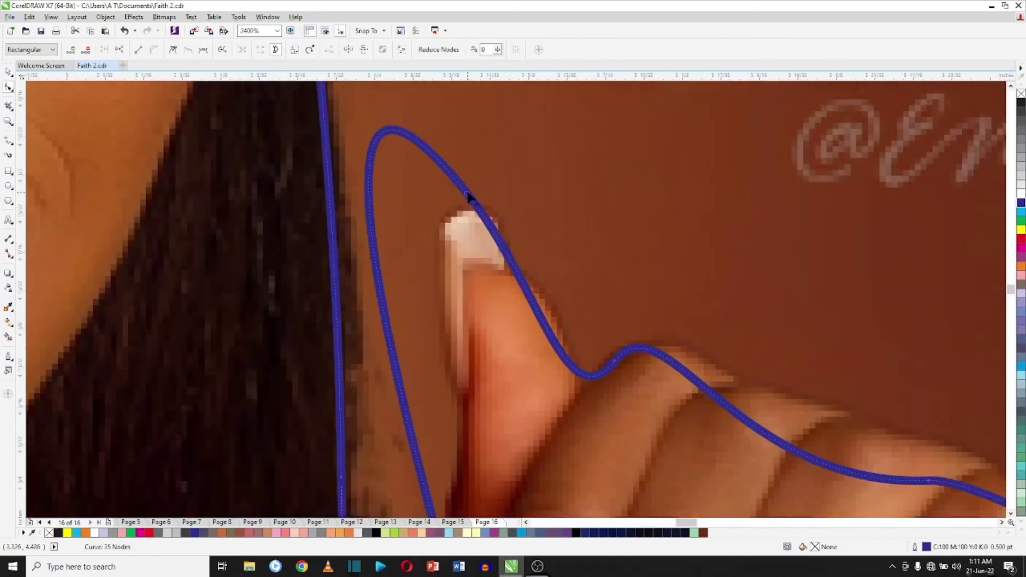
{"action": "left_click_drag", "start_coordinate": [468, 195], "coordinate": [494, 219]}
{"action": "double_click", "coordinate": [394, 239]}
{"action": "left_click_drag", "start_coordinate": [394, 239], "coordinate": [490, 217]}
{"action": "double_click", "coordinate": [435, 369]}
{"action": "left_click_drag", "start_coordinate": [435, 370], "coordinate": [452, 404]}
{"action": "double_click", "coordinate": [444, 321]}
{"action": "mouse_move", "coordinate": [444, 320]}
{"action": "left_mouse_down"}
{"action": "mouse_move", "coordinate": [433, 311]}
{"action": "mouse_move", "coordinate": [440, 317]}
{"action": "left_mouse_up"}
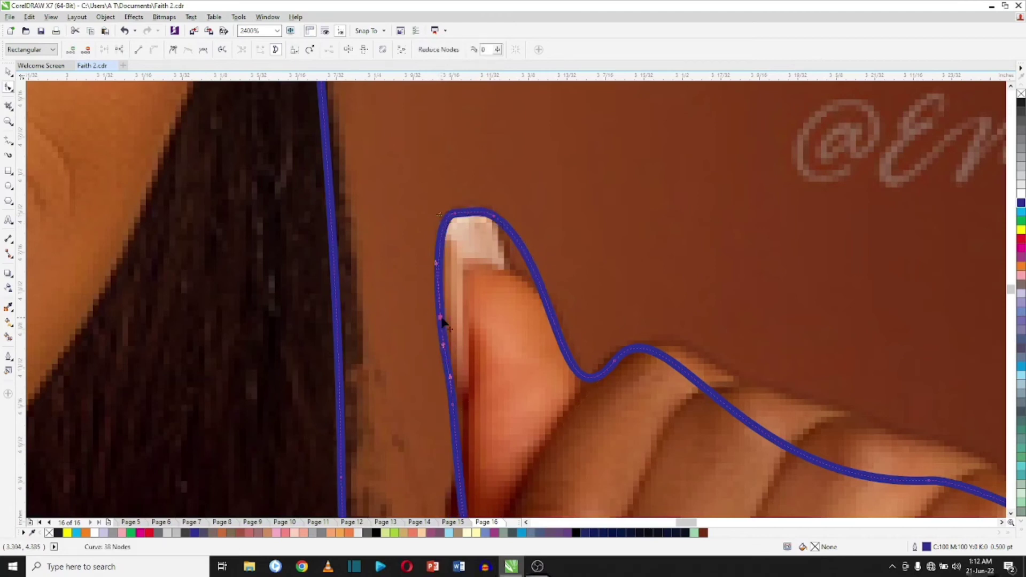
Reposition the outline between the dress and forearm, moving the bottom corner of the gap to the forearm's inner edge.
{"action": "left_click", "coordinate": [1011, 514]}
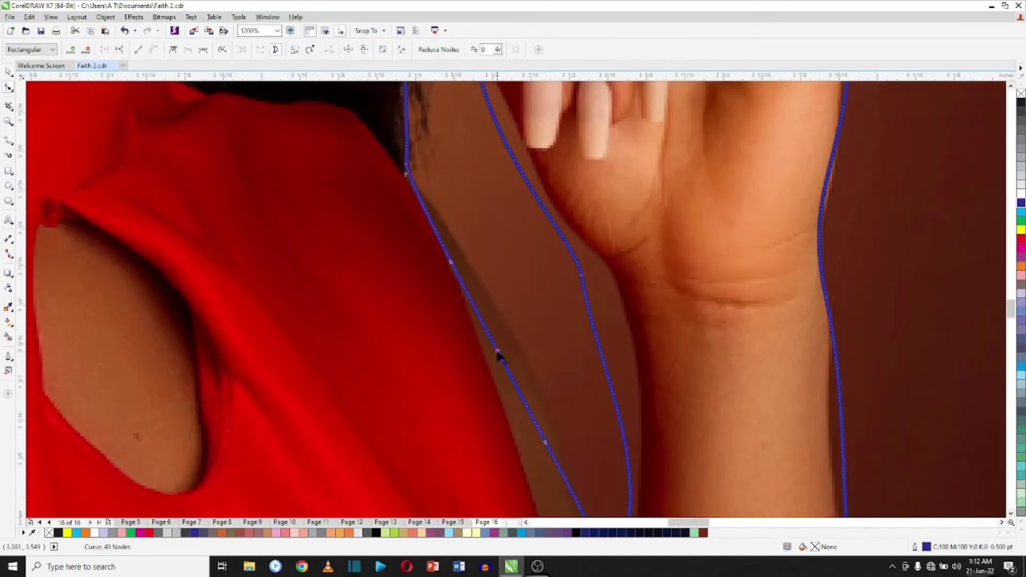
{"action": "left_click_drag", "start_coordinate": [498, 353], "coordinate": [508, 331]}
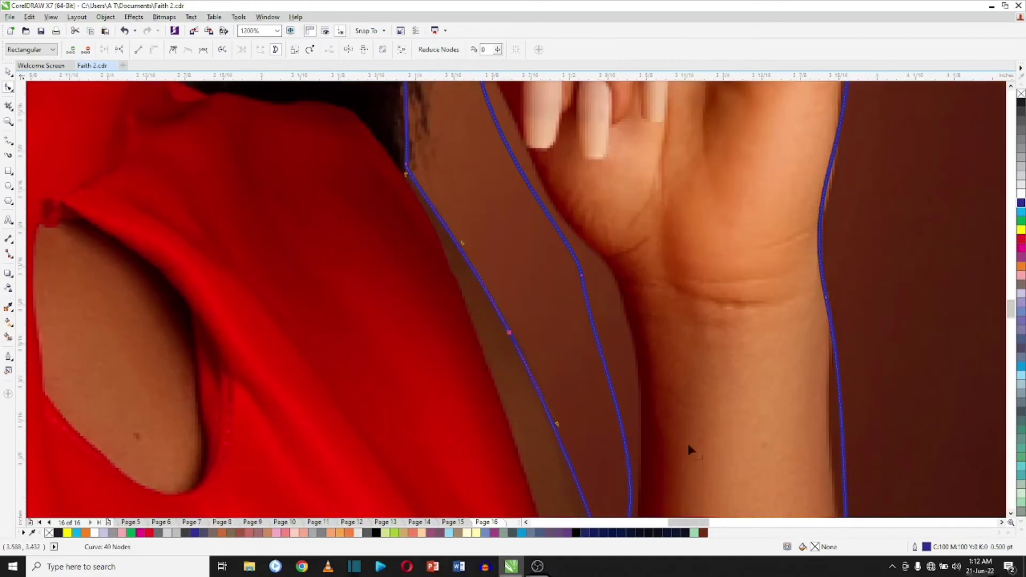
{"action": "left_click", "coordinate": [1011, 514]}
{"action": "left_click", "coordinate": [1011, 514]}
{"action": "left_click_drag", "start_coordinate": [618, 403], "coordinate": [632, 440]}
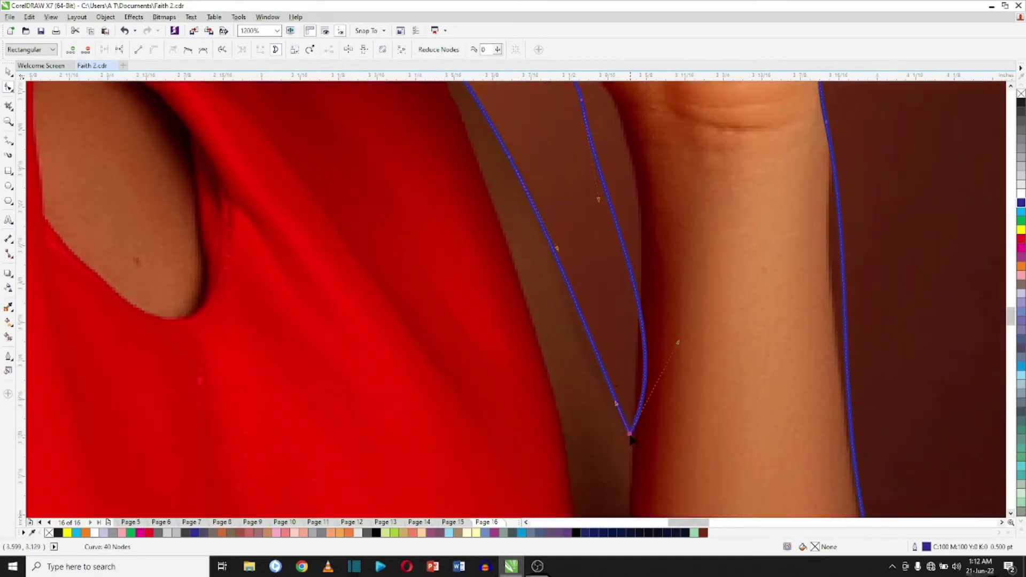
Fit the outline to the inner edge of the forearm and wrist with added nodes.
{"action": "left_click_drag", "start_coordinate": [596, 353], "coordinate": [634, 303]}
{"action": "left_click", "coordinate": [646, 344]}
{"action": "left_click_drag", "start_coordinate": [612, 203], "coordinate": [627, 129]}
{"action": "scroll", "coordinate": [627, 129], "scroll_direction": "down", "scroll_amount": 2}
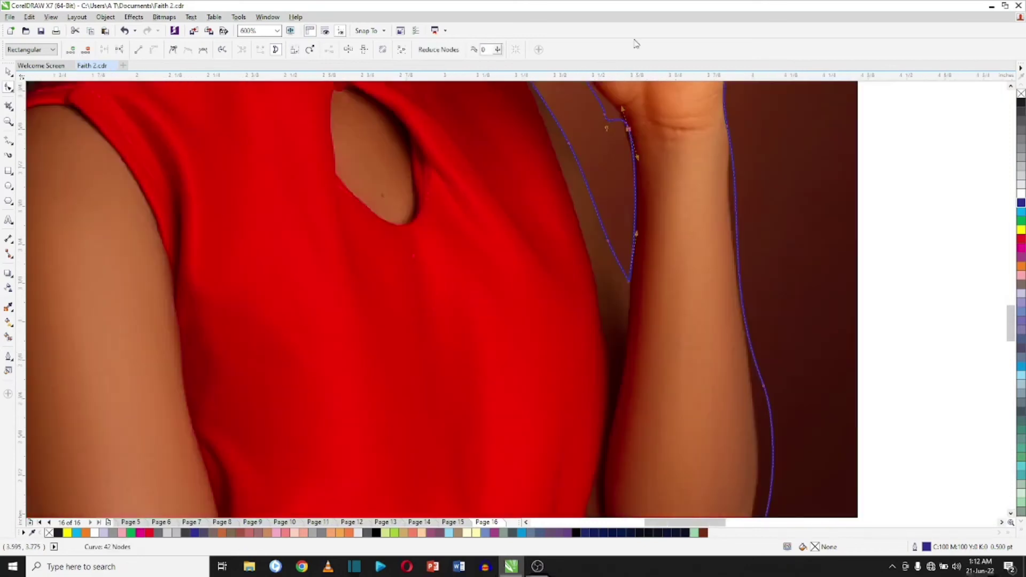
{"action": "scroll", "coordinate": [629, 44], "scroll_direction": "up", "scroll_amount": 2}
{"action": "left_click_drag", "start_coordinate": [629, 377], "coordinate": [626, 377]}
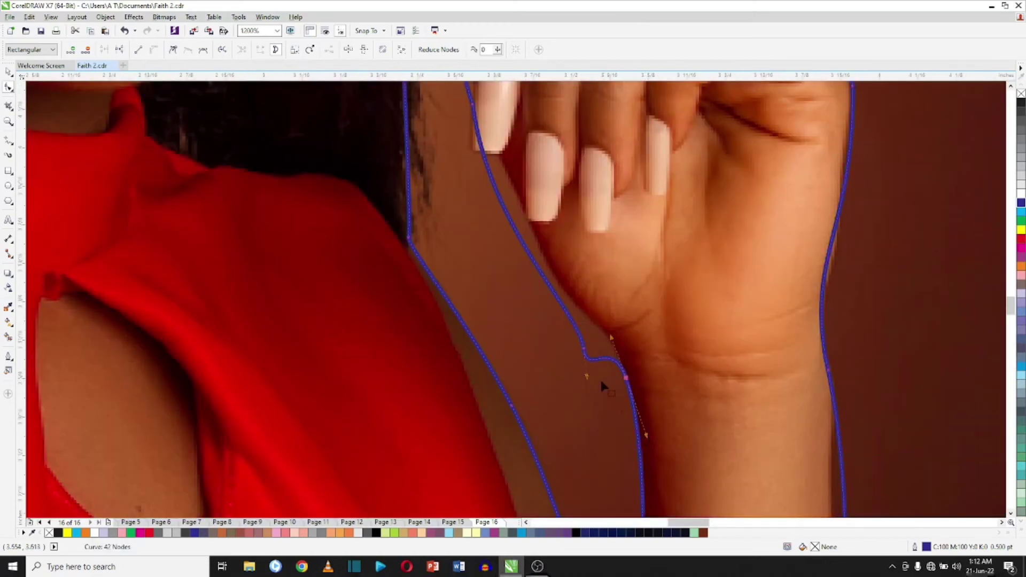
Remove the kink at the wrist and fit the outline to the palm's edge below the fingernails.
{"action": "double_click", "coordinate": [583, 346]}
{"action": "double_click", "coordinate": [559, 299]}
{"action": "left_click_drag", "start_coordinate": [560, 299], "coordinate": [572, 299]}
{"action": "double_click", "coordinate": [603, 351]}
{"action": "double_click", "coordinate": [611, 354]}
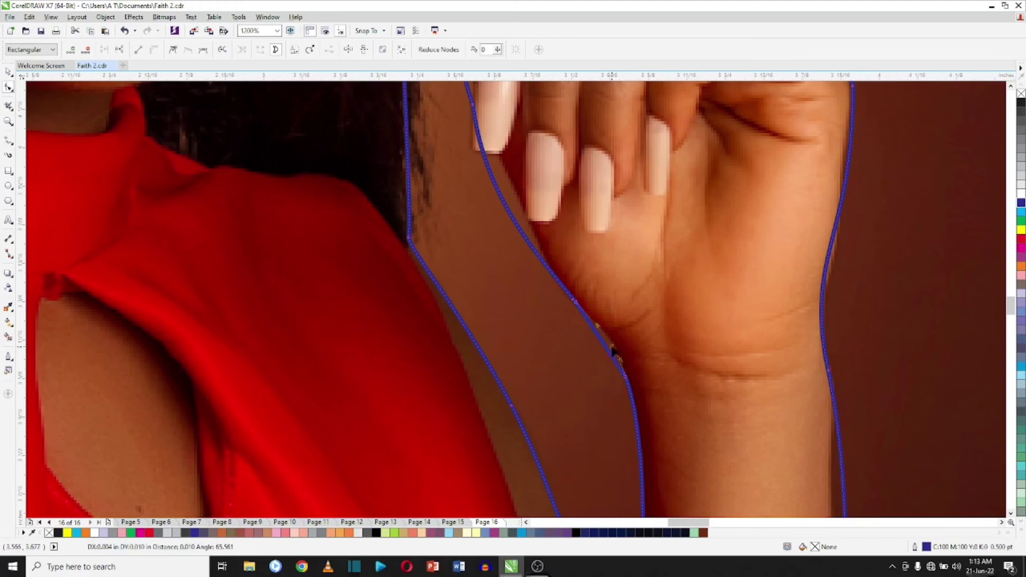
{"action": "left_click_drag", "start_coordinate": [526, 239], "coordinate": [525, 213]}
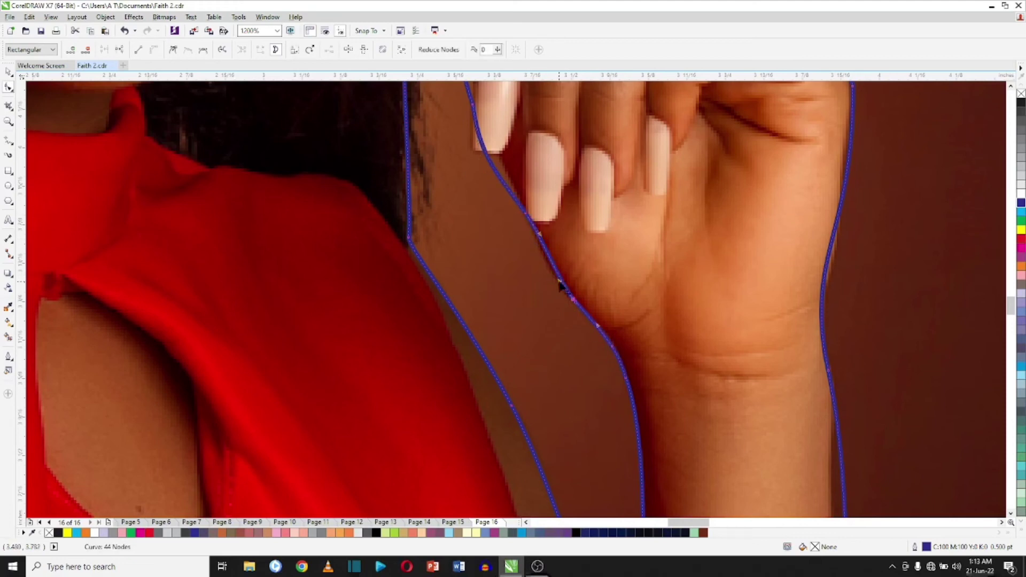
{"action": "left_click_drag", "start_coordinate": [559, 282], "coordinate": [547, 286]}
{"action": "left_click", "coordinate": [555, 315]}
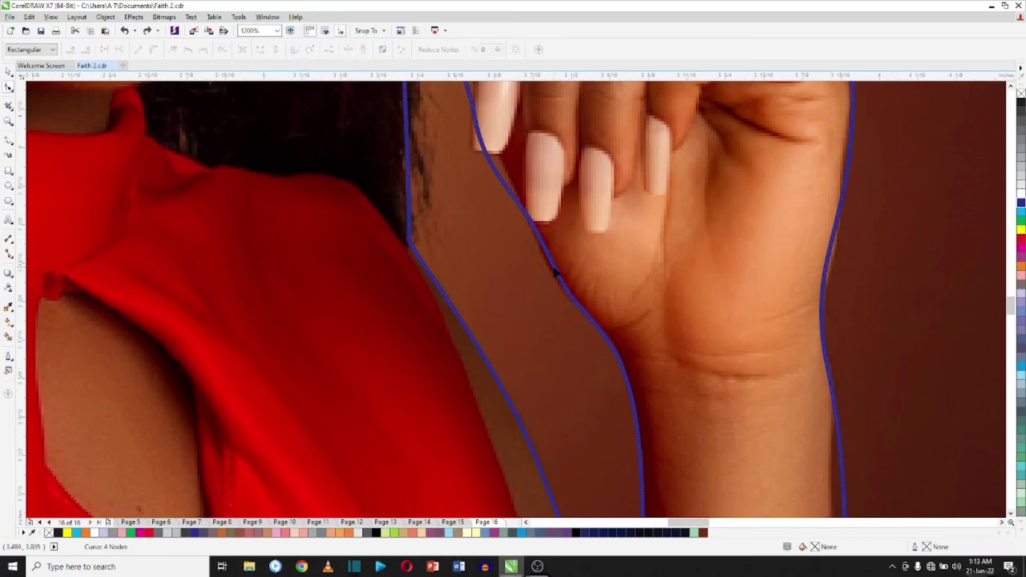
{"action": "double_click", "coordinate": [571, 306]}
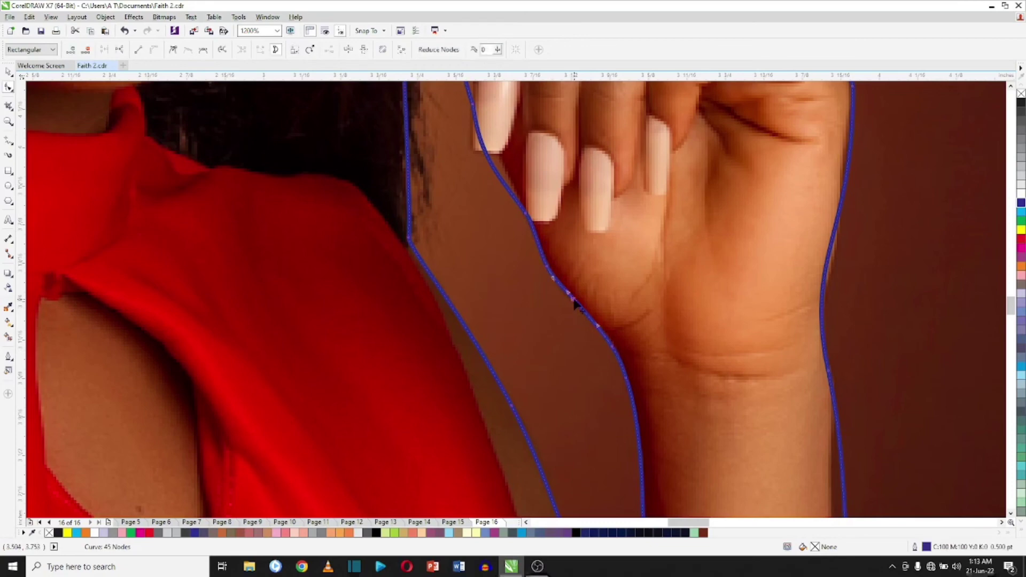
Shape the outline around the tip and outer side of the index fingernail.
{"action": "left_click_drag", "start_coordinate": [526, 214], "coordinate": [498, 157]}
{"action": "left_click_drag", "start_coordinate": [497, 157], "coordinate": [510, 289]}
{"action": "double_click", "coordinate": [519, 273]}
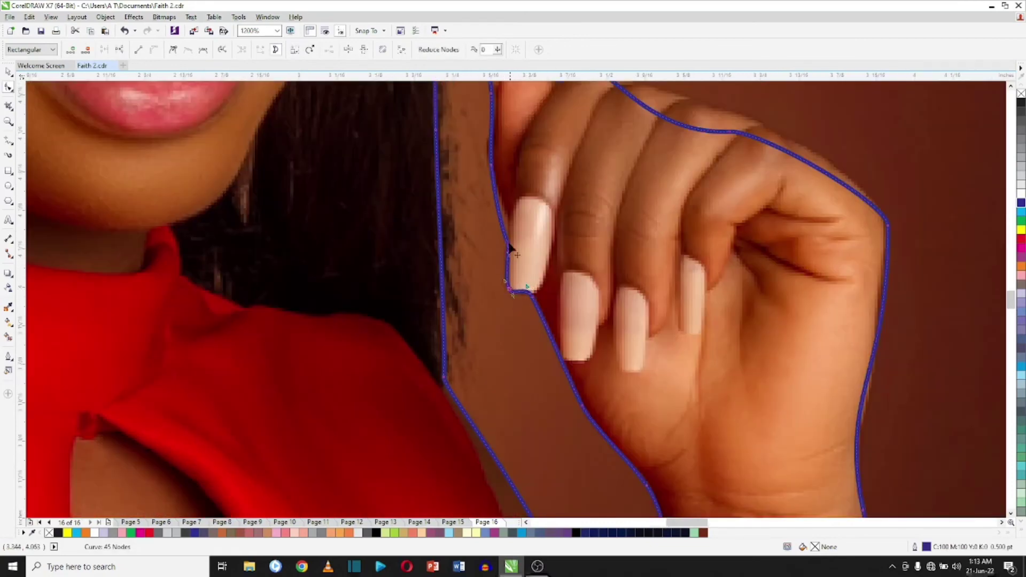
{"action": "key", "text": "Delete"}
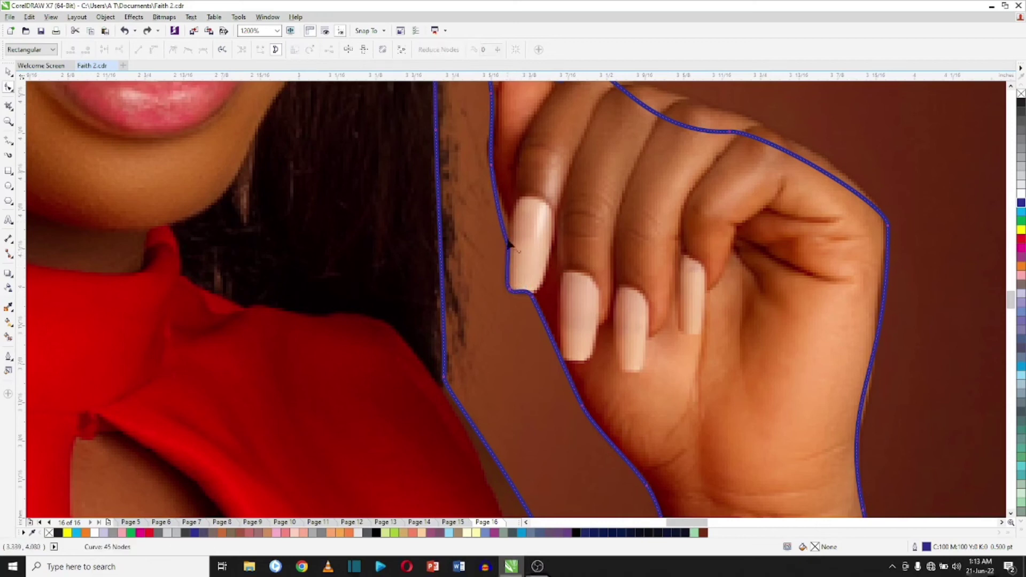
{"action": "left_click_drag", "start_coordinate": [509, 243], "coordinate": [509, 222]}
{"action": "left_click", "coordinate": [525, 294]}
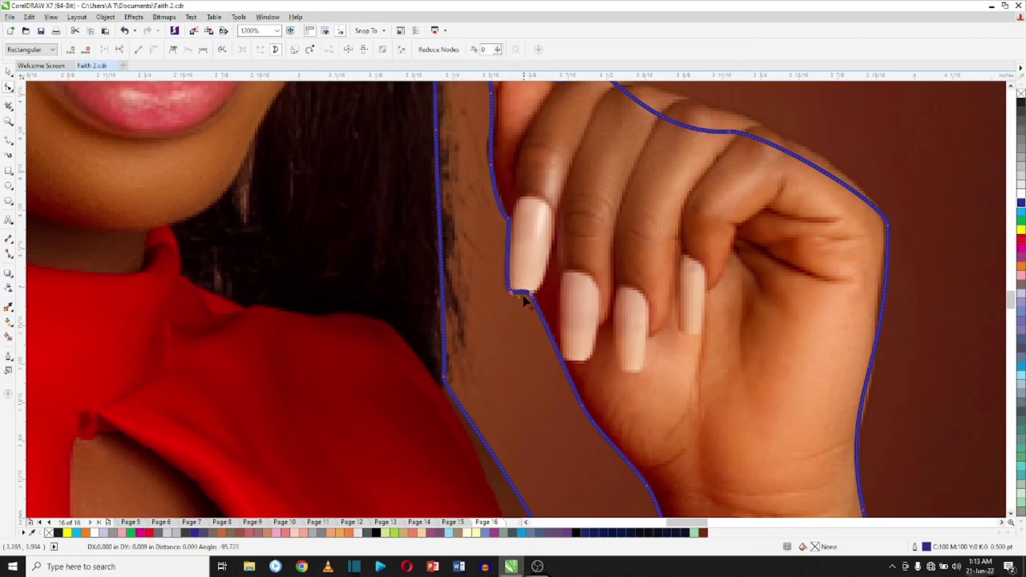
{"action": "left_click_drag", "start_coordinate": [523, 296], "coordinate": [523, 296]}
{"action": "left_click", "coordinate": [544, 268]}
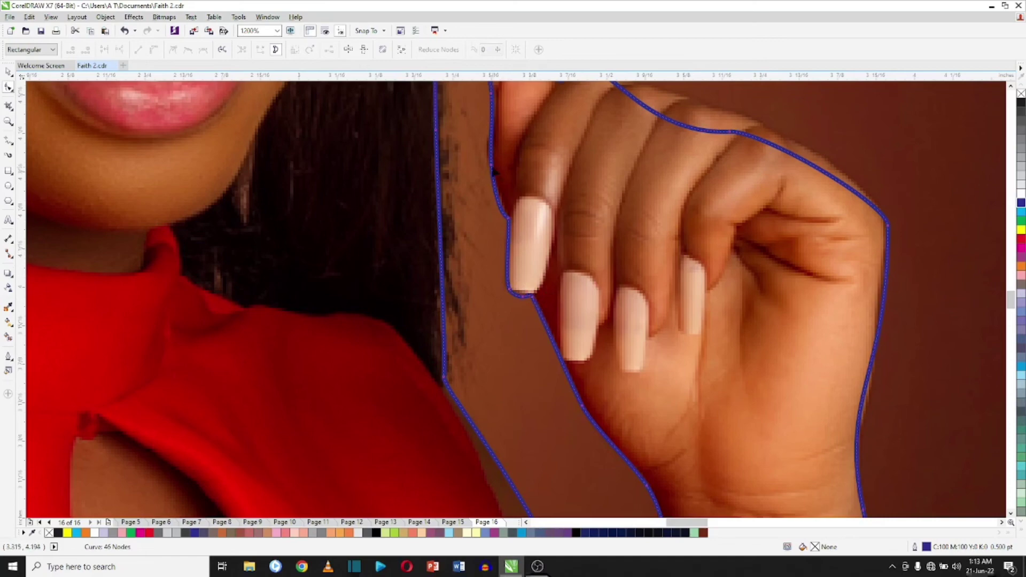
Smooth the outline between the index fingernail and the base of the thumb by removing and moving nodes.
{"action": "scroll", "coordinate": [492, 171], "scroll_direction": "down", "scroll_amount": 2}
{"action": "scroll", "coordinate": [487, 187], "scroll_direction": "up", "scroll_amount": 3}
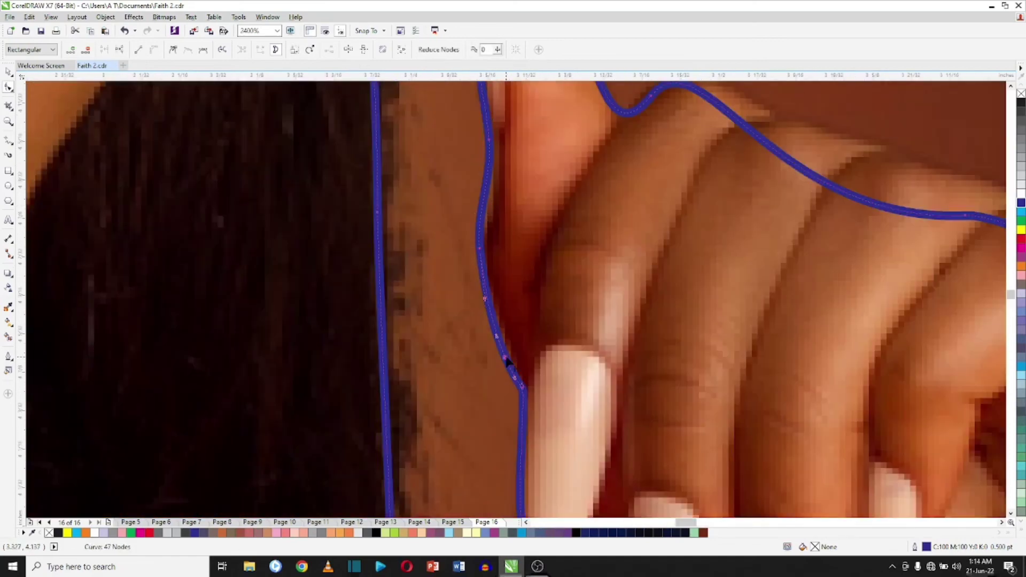
{"action": "left_click_drag", "start_coordinate": [506, 357], "coordinate": [510, 351]}
{"action": "mouse_move", "coordinate": [490, 188]}
{"action": "left_mouse_down"}
{"action": "mouse_move", "coordinate": [494, 198]}
{"action": "mouse_move", "coordinate": [492, 181]}
{"action": "left_mouse_up"}
{"action": "key", "text": "Delete"}
{"action": "double_click", "coordinate": [480, 184]}
{"action": "left_click_drag", "start_coordinate": [480, 248], "coordinate": [486, 253]}
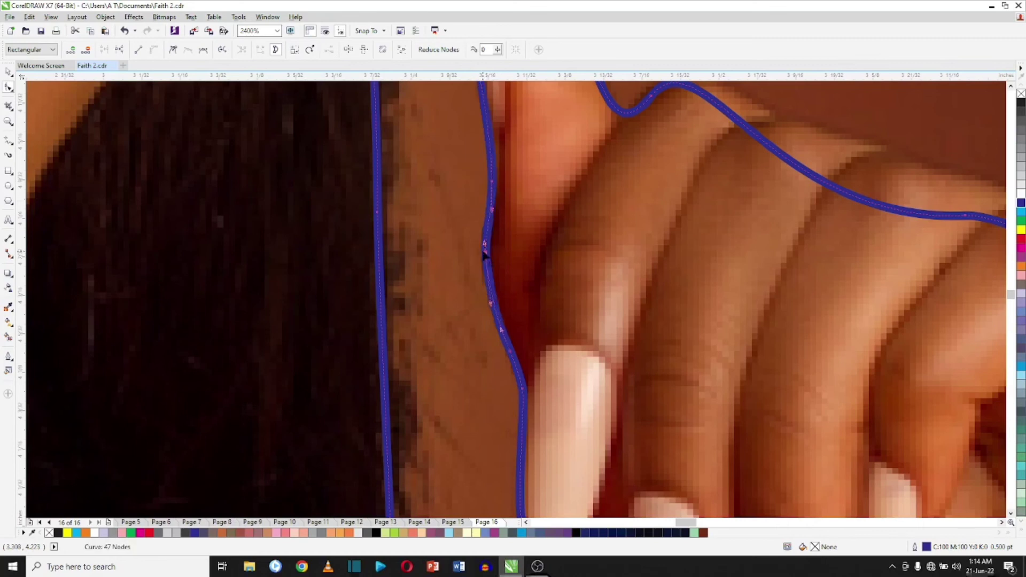
Fit the outline to the thumb's outer edge from the nail down to the index finger.
{"action": "scroll", "coordinate": [484, 255], "scroll_direction": "down", "scroll_amount": 2}
{"action": "scroll", "coordinate": [511, 182], "scroll_direction": "up", "scroll_amount": 2}
{"action": "double_click", "coordinate": [461, 213]}
{"action": "left_click_drag", "start_coordinate": [461, 213], "coordinate": [452, 232]}
{"action": "double_click", "coordinate": [488, 298]}
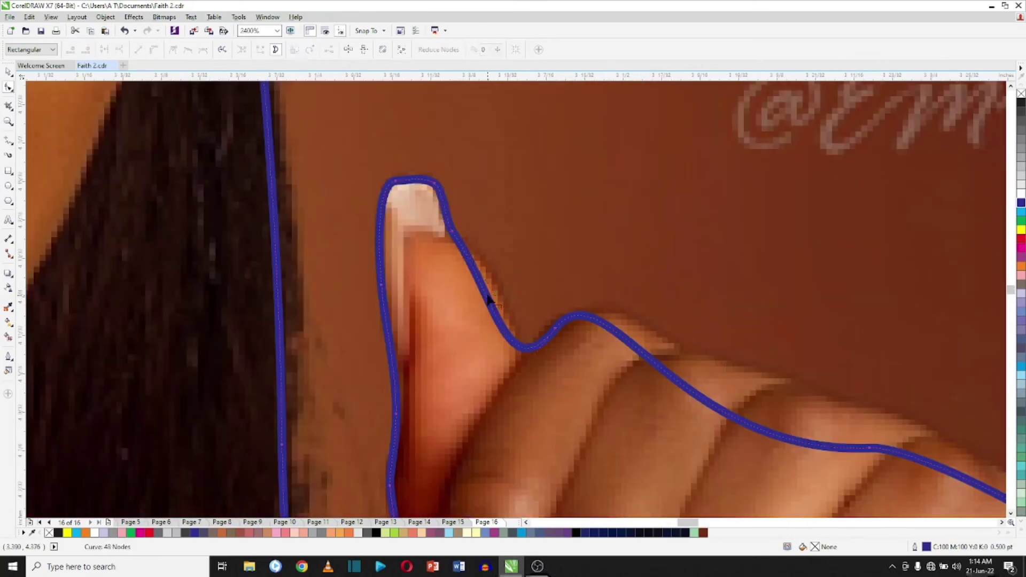
{"action": "left_click_drag", "start_coordinate": [488, 298], "coordinate": [494, 271]}
{"action": "key", "text": "Delete"}
{"action": "double_click", "coordinate": [488, 289]}
Convert the segment at the crook between thumb and index finger to a line and fit it as a sharp corner.
{"action": "right_click", "coordinate": [545, 338]}
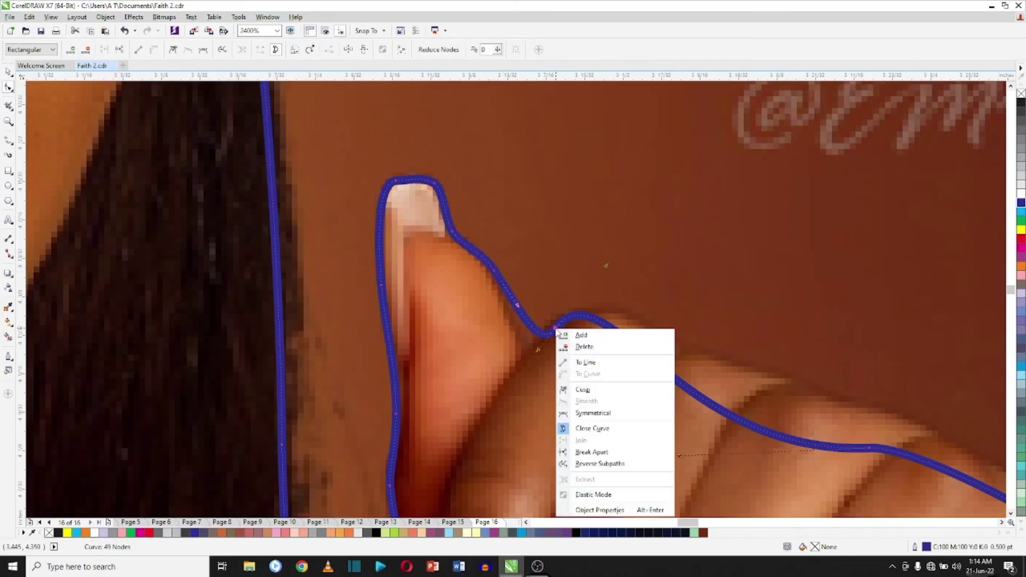
{"action": "left_click", "coordinate": [577, 359]}
{"action": "left_click_drag", "start_coordinate": [535, 336], "coordinate": [558, 318]}
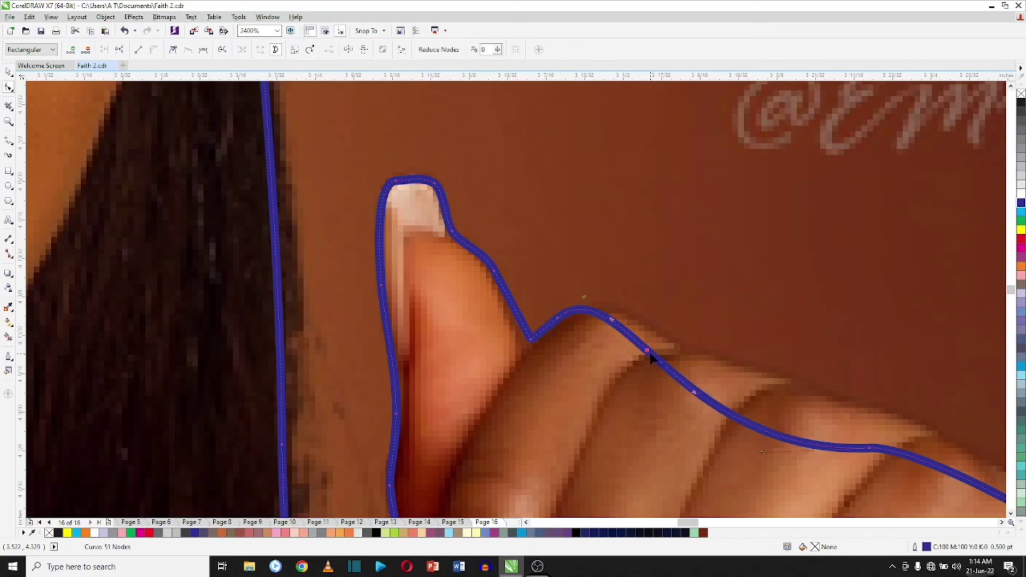
Move the outline out to the tops of the index, middle and ring fingers, removing the node that causes a bump.
{"action": "left_click_drag", "start_coordinate": [649, 351], "coordinate": [666, 339]}
{"action": "left_click_drag", "start_coordinate": [725, 395], "coordinate": [754, 372]}
{"action": "left_click_drag", "start_coordinate": [755, 372], "coordinate": [748, 366]}
{"action": "left_click_drag", "start_coordinate": [751, 367], "coordinate": [758, 372]}
{"action": "double_click", "coordinate": [807, 427]}
{"action": "left_click_drag", "start_coordinate": [807, 427], "coordinate": [839, 399]}
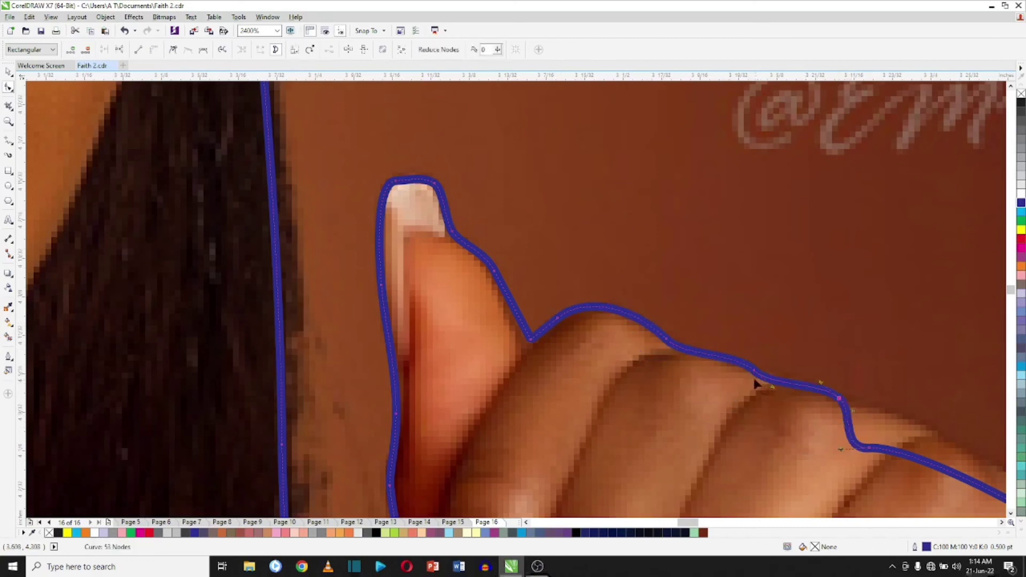
{"action": "left_click_drag", "start_coordinate": [754, 370], "coordinate": [761, 370]}
{"action": "left_click_drag", "start_coordinate": [870, 448], "coordinate": [936, 436]}
{"action": "double_click", "coordinate": [937, 436]}
{"action": "double_click", "coordinate": [839, 399]}
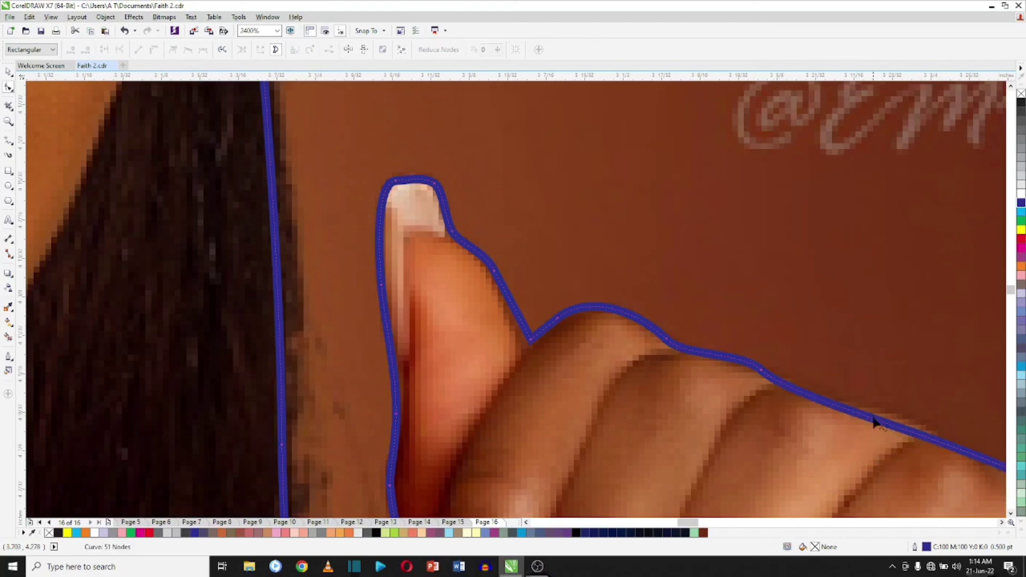
Fit the outline over the little finger's knuckle and the outer side of the hand with additional nodes.
{"action": "double_click", "coordinate": [873, 419]}
{"action": "left_click_drag", "start_coordinate": [872, 420], "coordinate": [584, 235]}
{"action": "double_click", "coordinate": [646, 260]}
{"action": "left_click_drag", "start_coordinate": [646, 260], "coordinate": [640, 262]}
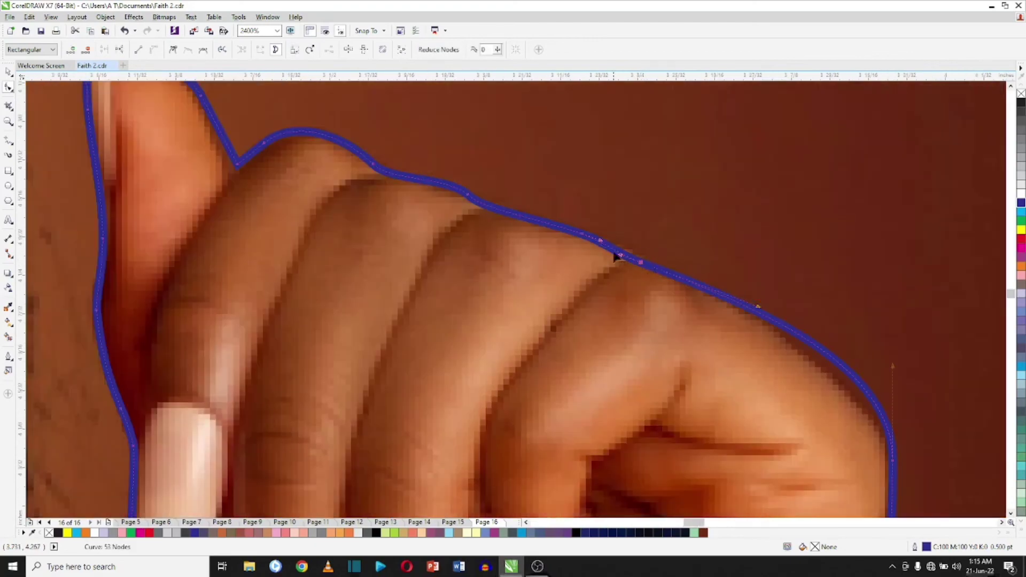
{"action": "scroll", "coordinate": [661, 264], "scroll_direction": "down", "scroll_amount": 3}
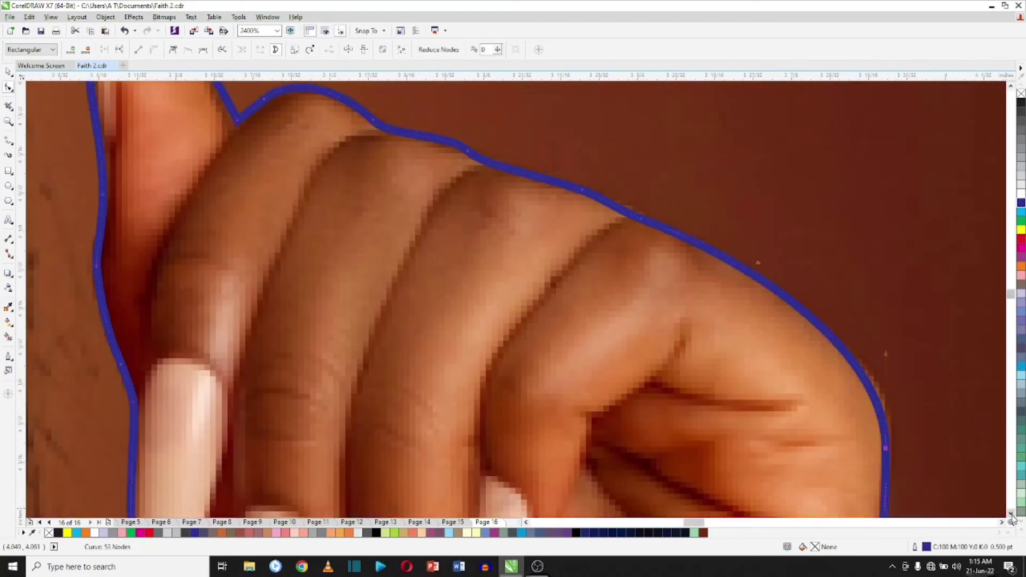
Fit the outline to the outer edge of the palm and wrist by adding and moving nodes.
{"action": "scroll", "coordinate": [806, 271], "scroll_direction": "down", "scroll_amount": 3}
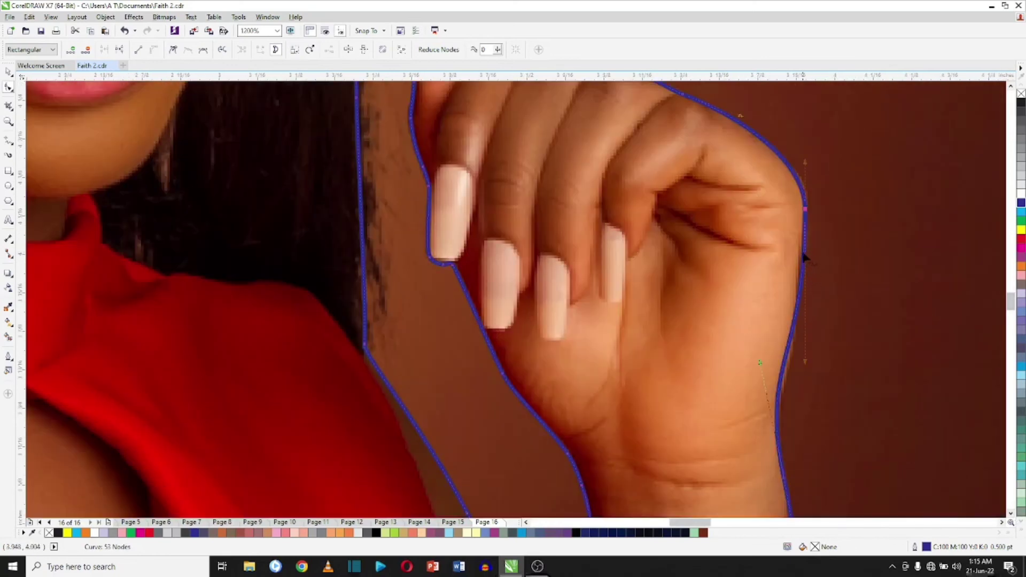
{"action": "double_click", "coordinate": [803, 252]}
{"action": "left_click_drag", "start_coordinate": [803, 253], "coordinate": [780, 380]}
{"action": "double_click", "coordinate": [782, 425]}
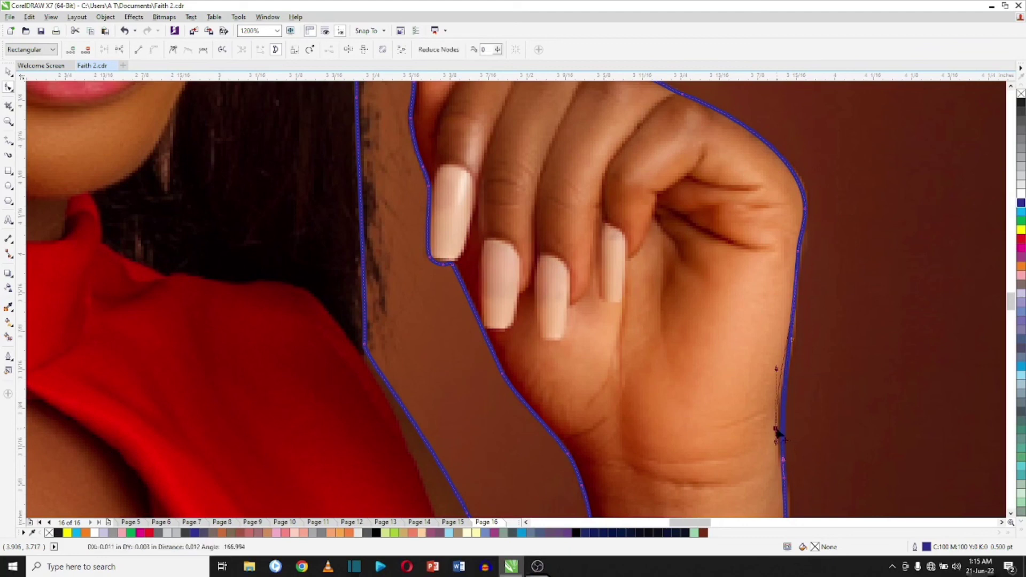
{"action": "left_click_drag", "start_coordinate": [782, 431], "coordinate": [800, 361]}
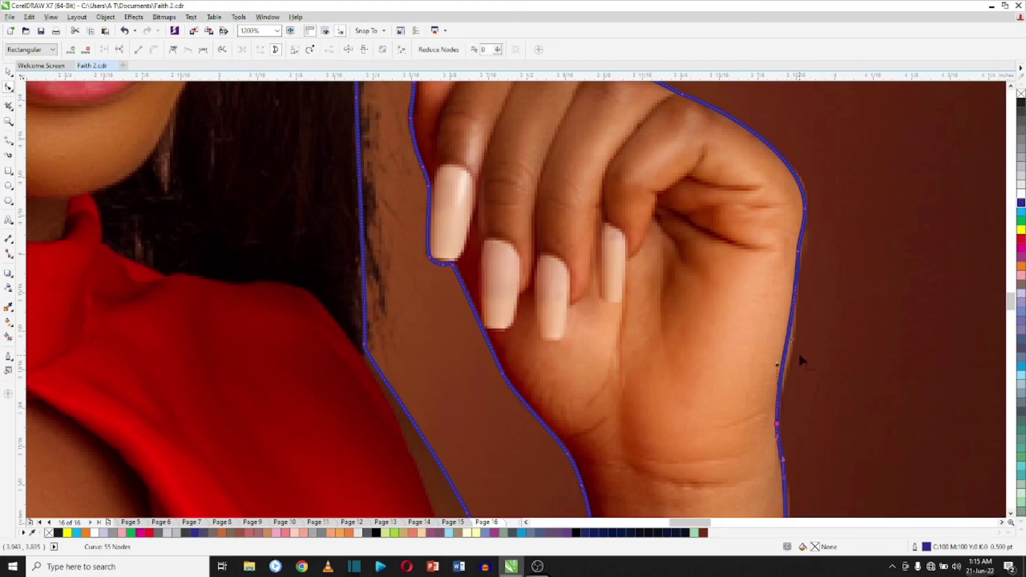
{"action": "double_click", "coordinate": [789, 345]}
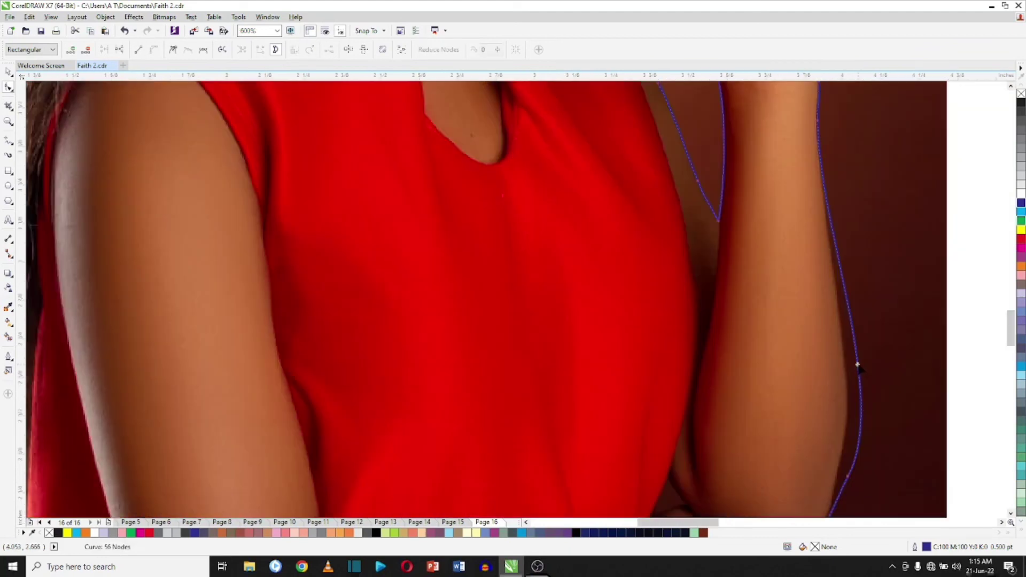
Pull the outline in to the outer edge of the forearm down towards the elbow, removing the surplus node.
{"action": "double_click", "coordinate": [858, 364]}
{"action": "left_click_drag", "start_coordinate": [858, 365], "coordinate": [849, 390]}
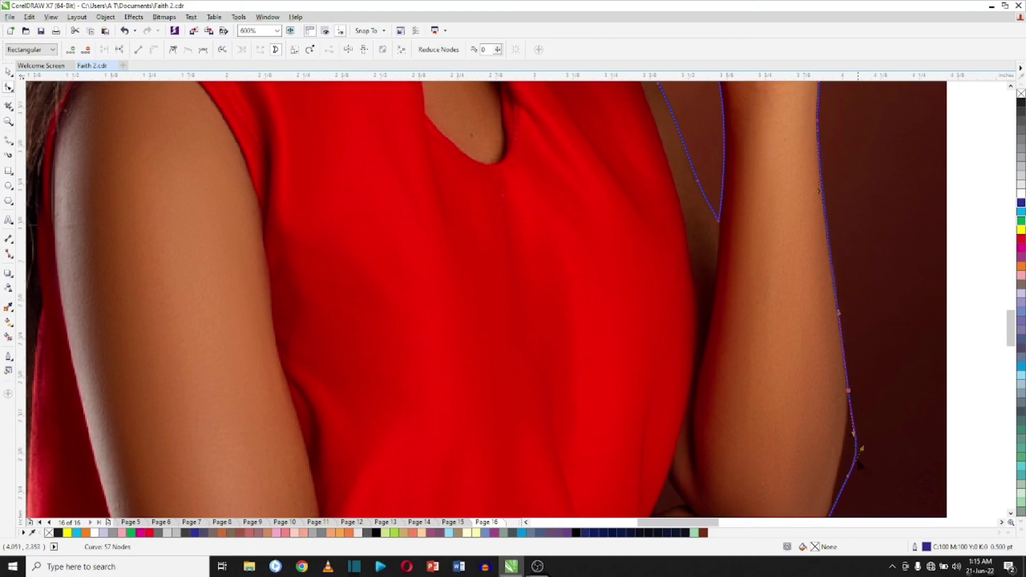
{"action": "left_click", "coordinate": [849, 472]}
{"action": "left_click", "coordinate": [846, 480]}
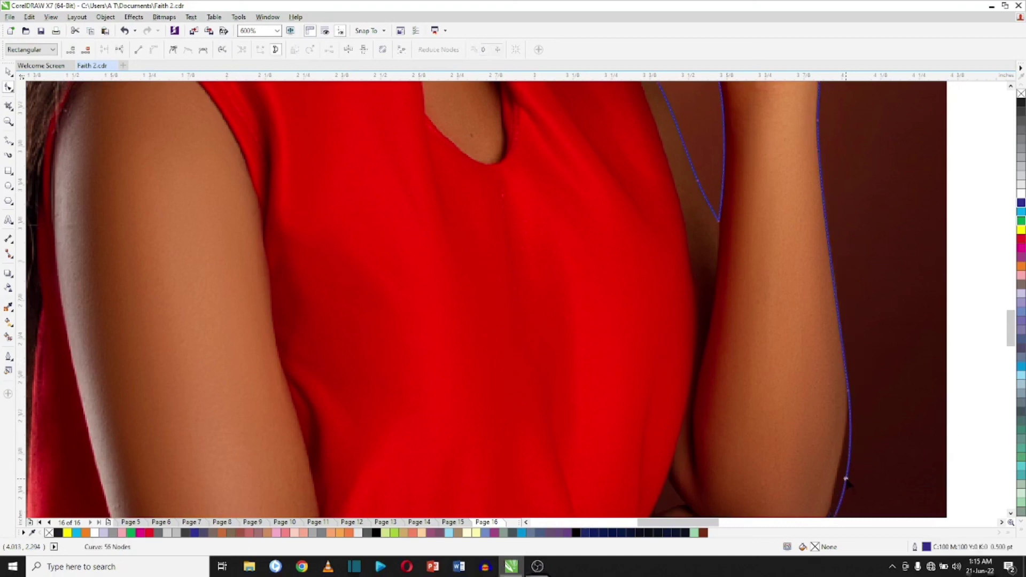
{"action": "left_click_drag", "start_coordinate": [846, 480], "coordinate": [838, 478]}
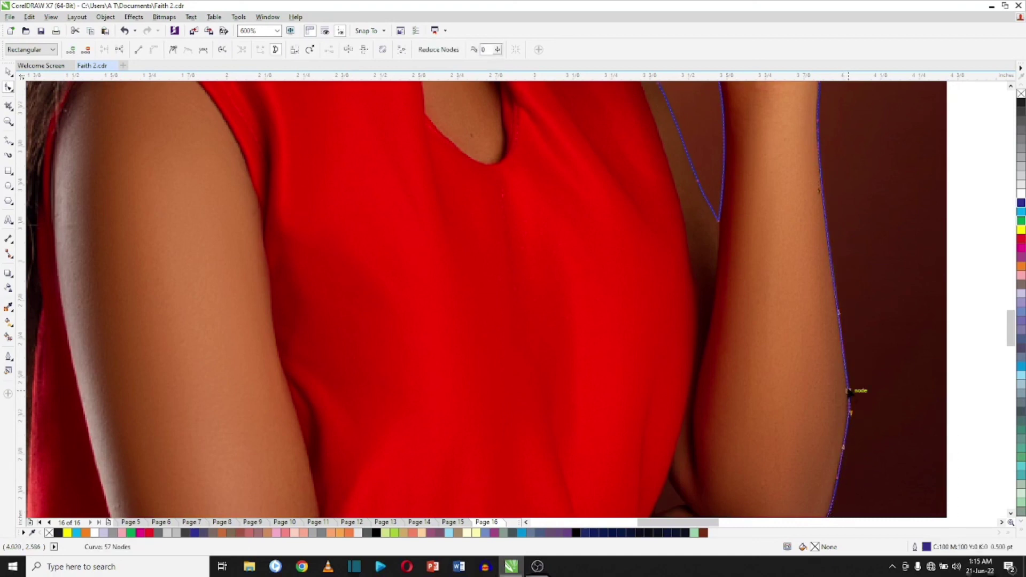
{"action": "scroll", "coordinate": [850, 392], "scroll_direction": "up", "scroll_amount": 2}
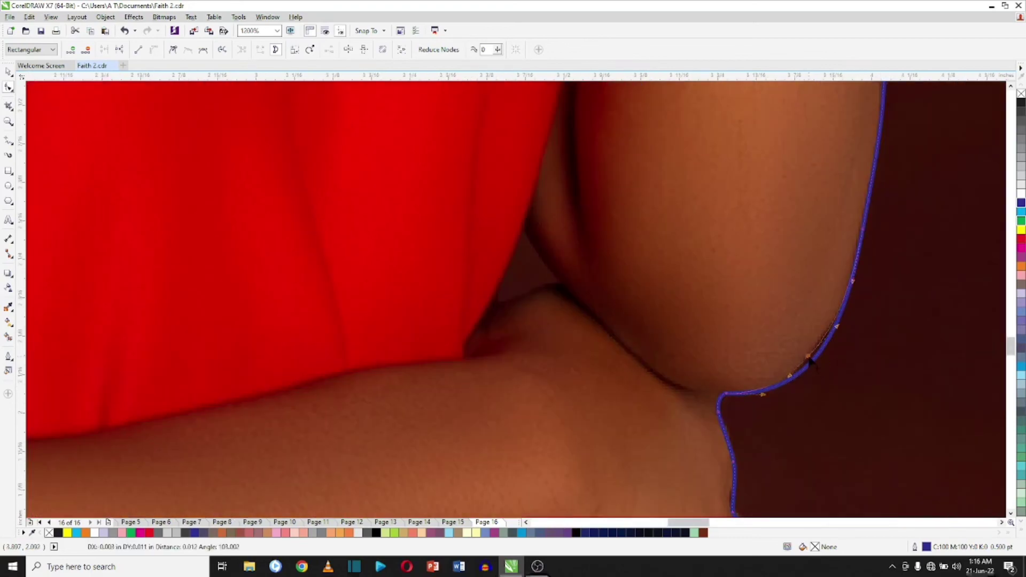
Select the traced outline together with the portrait photo and intersect them to create the cut-out of the woman.
{"action": "scroll", "coordinate": [811, 367], "scroll_direction": "down", "scroll_amount": 4}
{"action": "scroll", "coordinate": [439, 188], "scroll_direction": "down", "scroll_amount": 2}
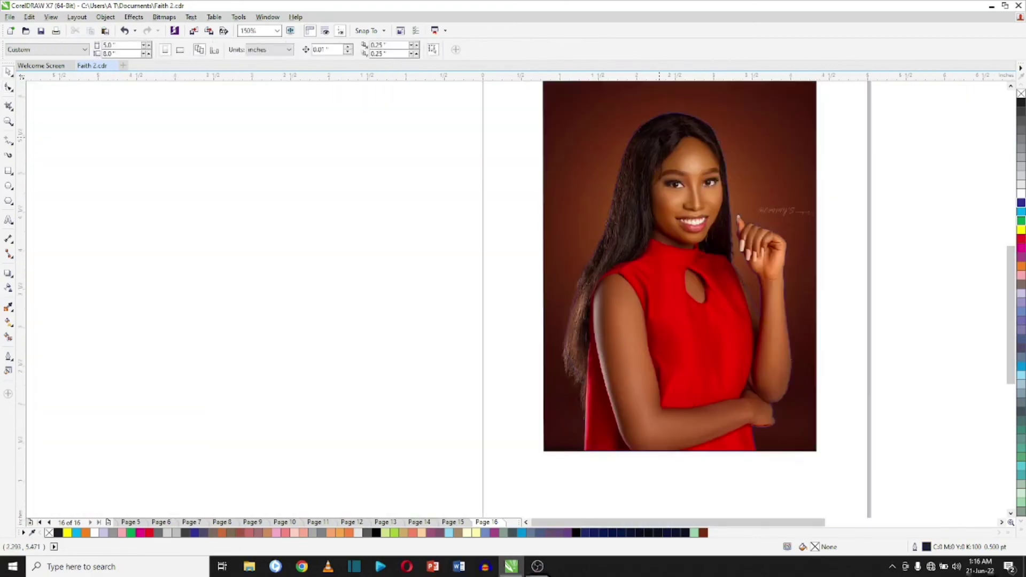
{"action": "key", "text": "space"}
{"action": "left_click", "coordinate": [902, 155]}
{"action": "scroll", "coordinate": [847, 157], "scroll_direction": "down", "scroll_amount": 2}
{"action": "left_click_drag", "start_coordinate": [781, 226], "coordinate": [878, 352]}
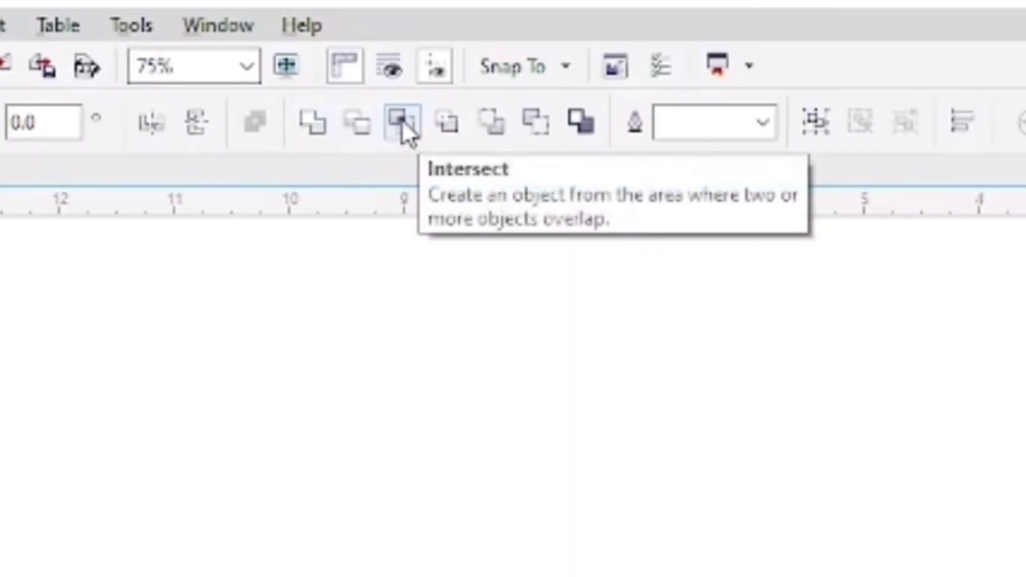
{"action": "left_click", "coordinate": [403, 124]}
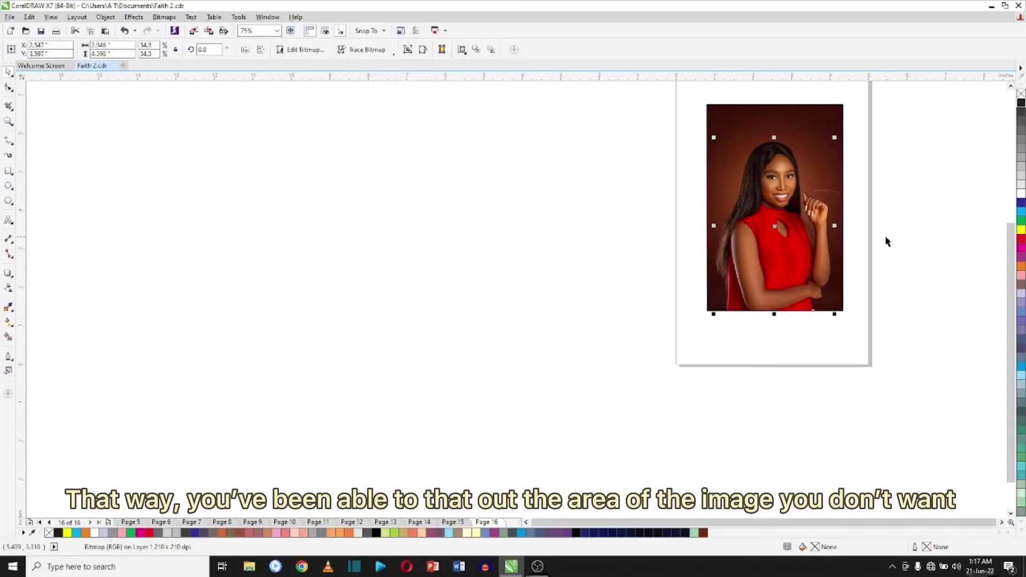
Move the cut-out clear of the original photo and set the two cut-out portraits side by side on page 15.
{"action": "scroll", "coordinate": [893, 236], "scroll_direction": "up", "scroll_amount": 1}
{"action": "left_click", "coordinate": [863, 235]}
{"action": "mouse_move", "coordinate": [667, 234]}
{"action": "left_mouse_down"}
{"action": "mouse_move", "coordinate": [573, 253]}
{"action": "mouse_move", "coordinate": [398, 263]}
{"action": "left_mouse_up"}
{"action": "left_click_drag", "start_coordinate": [651, 283], "coordinate": [808, 278]}
{"action": "scroll", "coordinate": [572, 291], "scroll_direction": "down", "scroll_amount": 2}
{"action": "scroll", "coordinate": [808, 278], "scroll_direction": "up", "scroll_amount": 2}
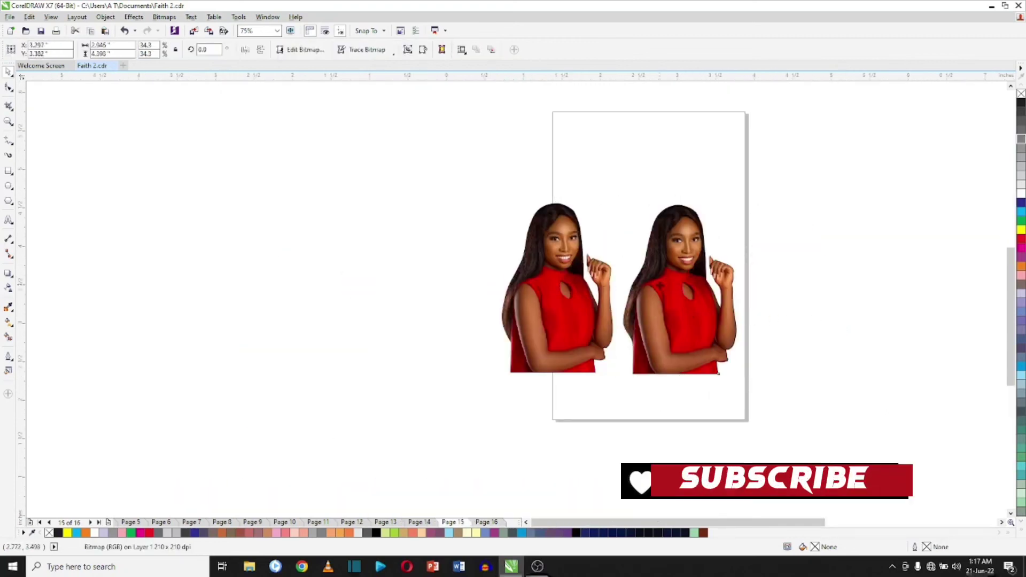
{"action": "scroll", "coordinate": [818, 316], "scroll_direction": "up", "scroll_amount": 2}
{"action": "left_click", "coordinate": [864, 306]}
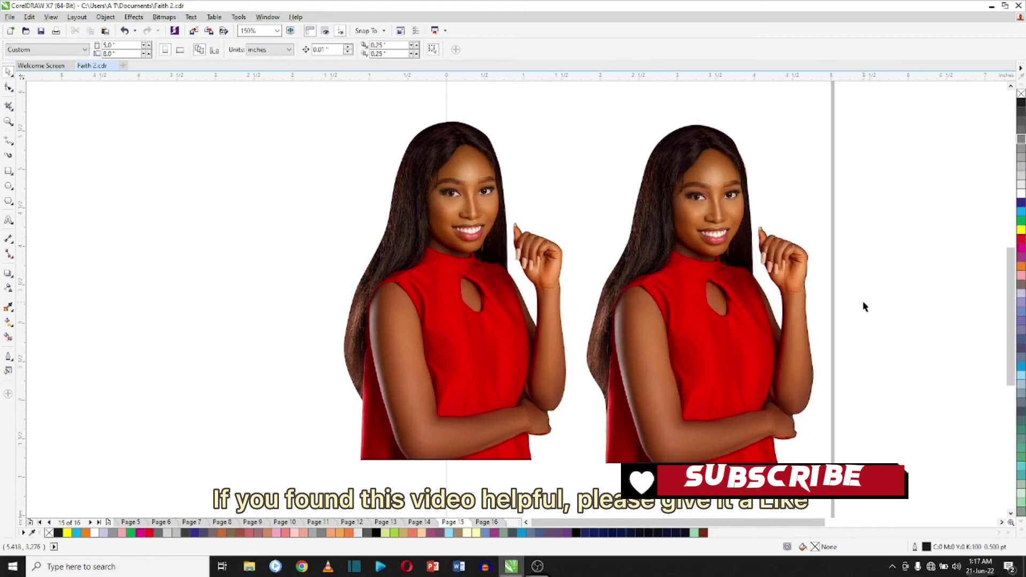
Smooth the outer hair edge of the second cut-out beside the shoulder and arm by removing surplus nodes with the Shape tool.
{"action": "left_click", "coordinate": [630, 309]}
{"action": "scroll", "coordinate": [629, 309], "scroll_direction": "up", "scroll_amount": 1}
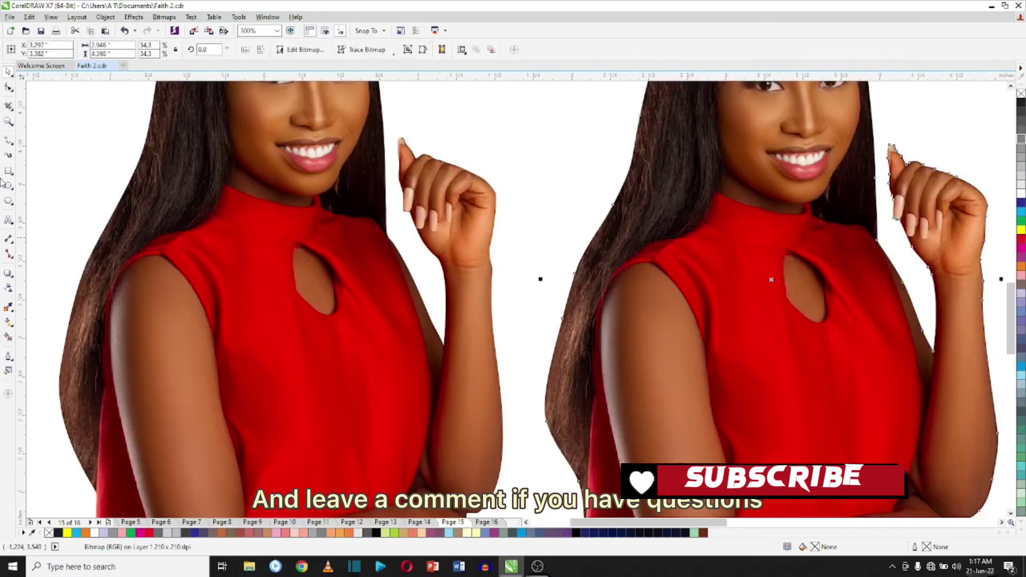
{"action": "left_click", "coordinate": [8, 87]}
{"action": "double_click", "coordinate": [546, 423]}
{"action": "double_click", "coordinate": [563, 319]}
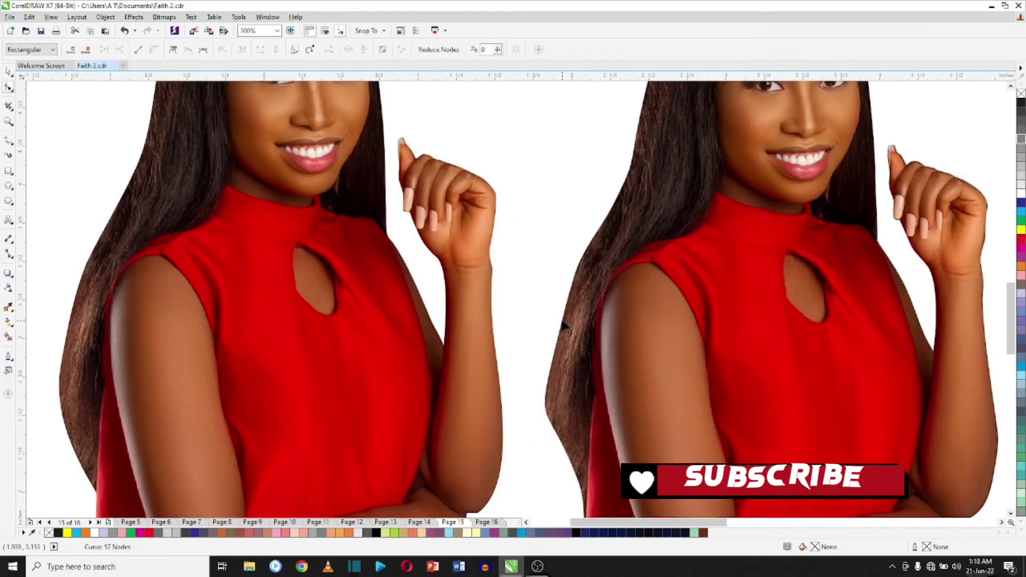
{"action": "double_click", "coordinate": [576, 473]}
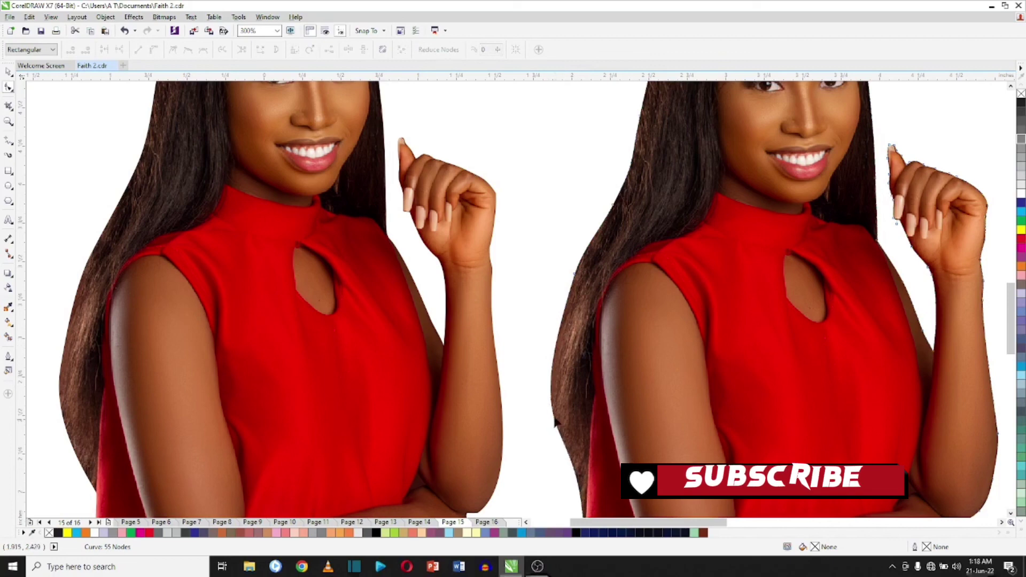
{"action": "double_click", "coordinate": [575, 275]}
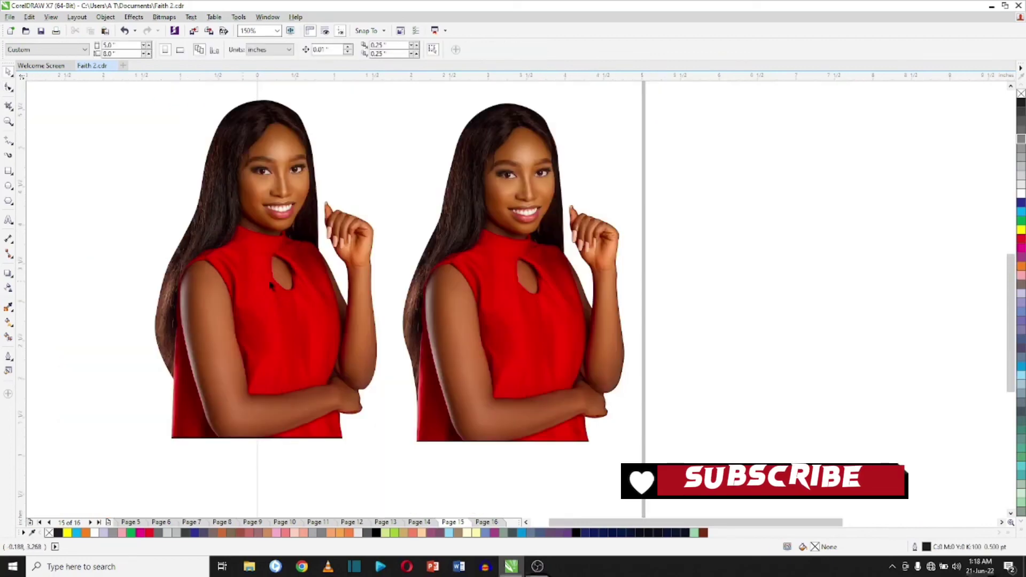